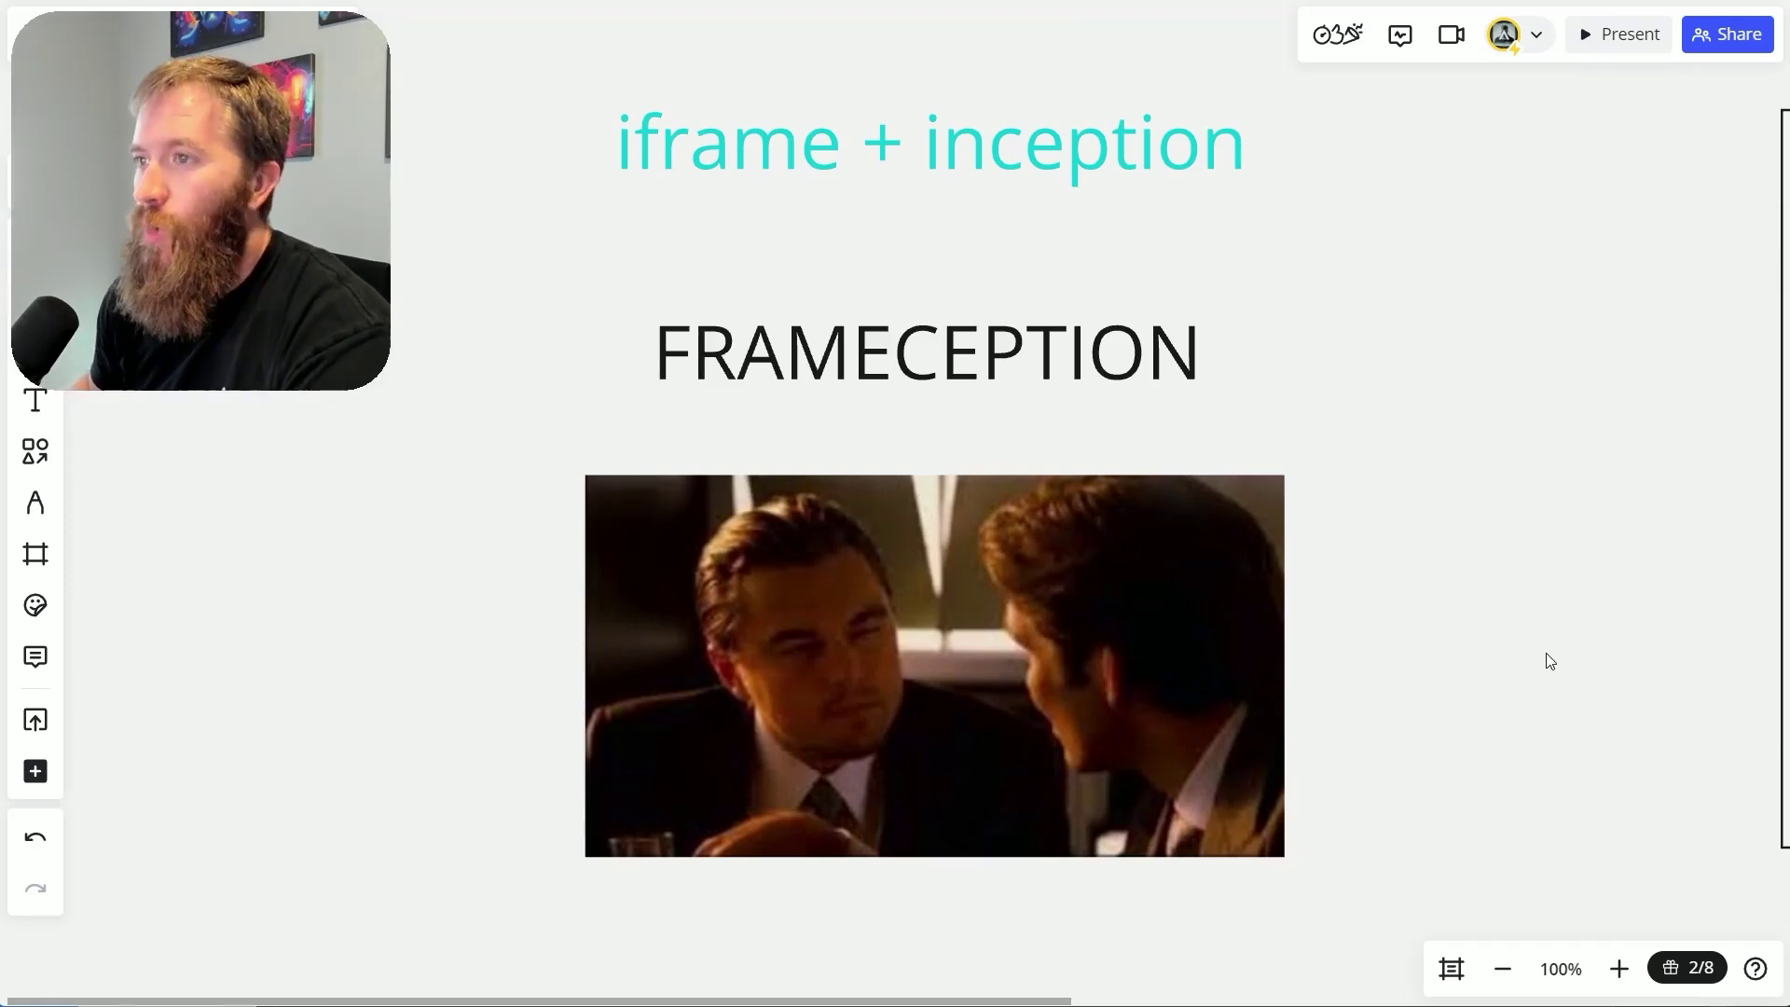
Pan the whiteboard to the nested Chat Container–Iframe–Form diagram, then switch to the pest control website
{"action": "left_click_drag", "start_coordinate": [1582, 628], "coordinate": [995, 604]}
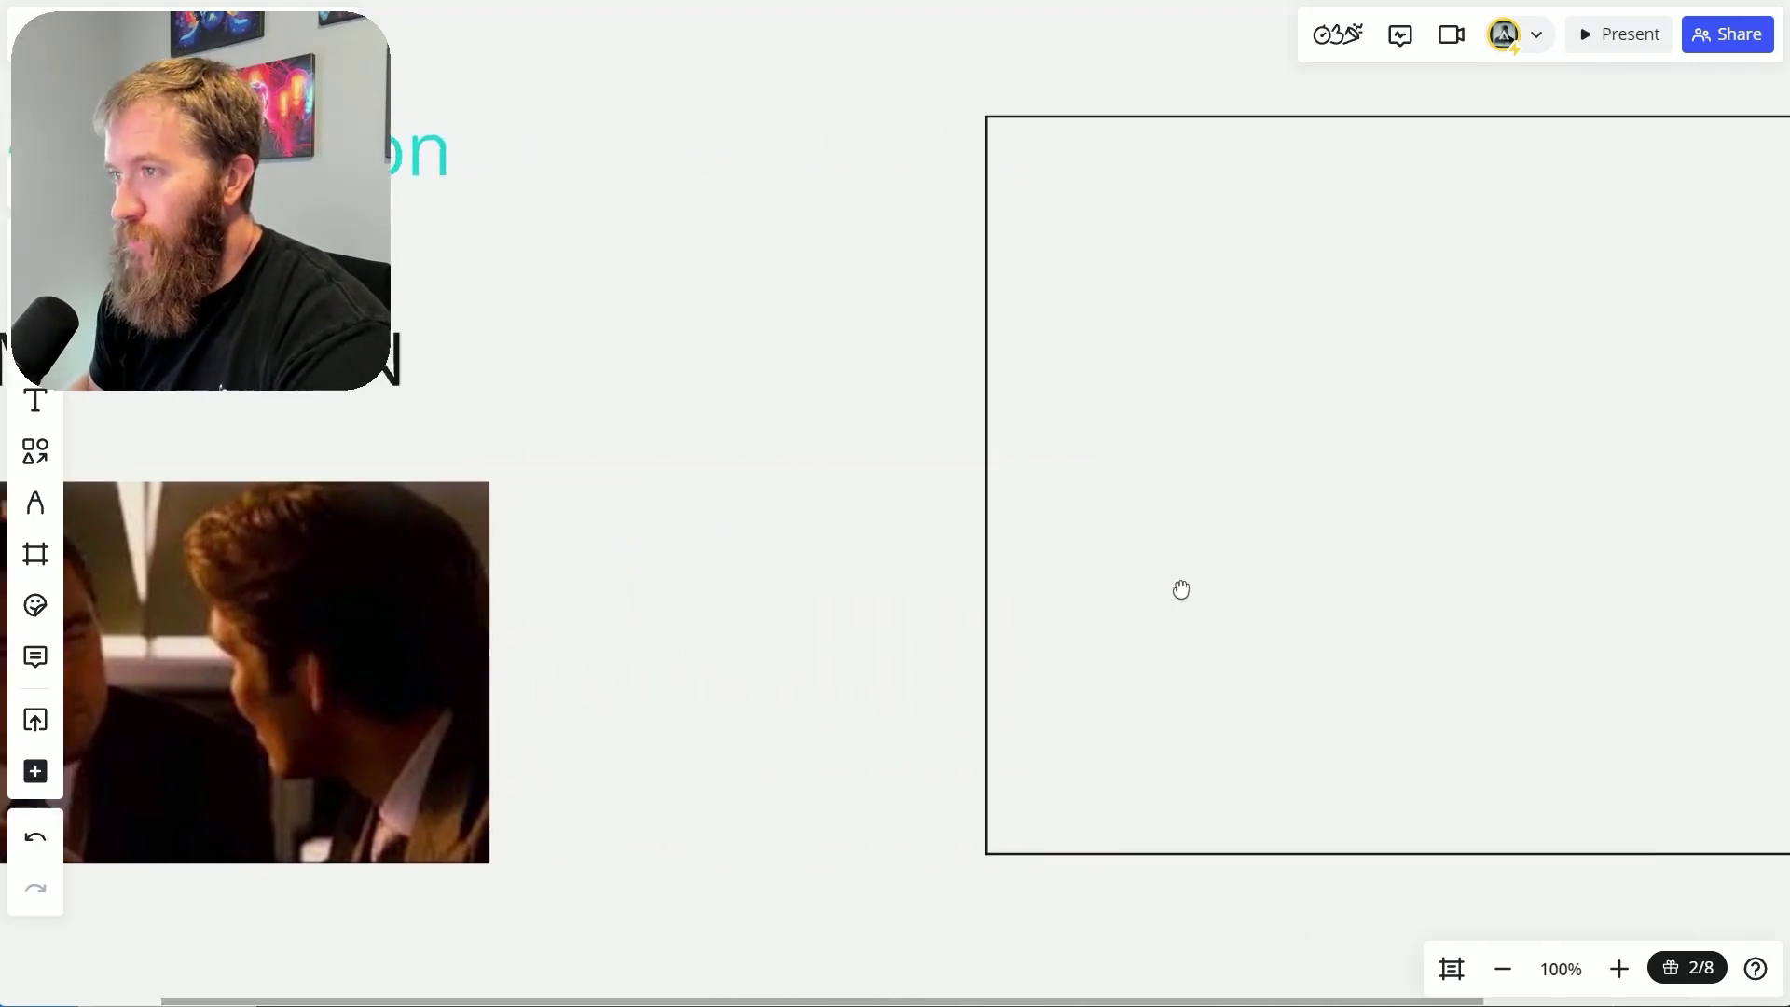
{"action": "left_click_drag", "start_coordinate": [1182, 589], "coordinate": [740, 649]}
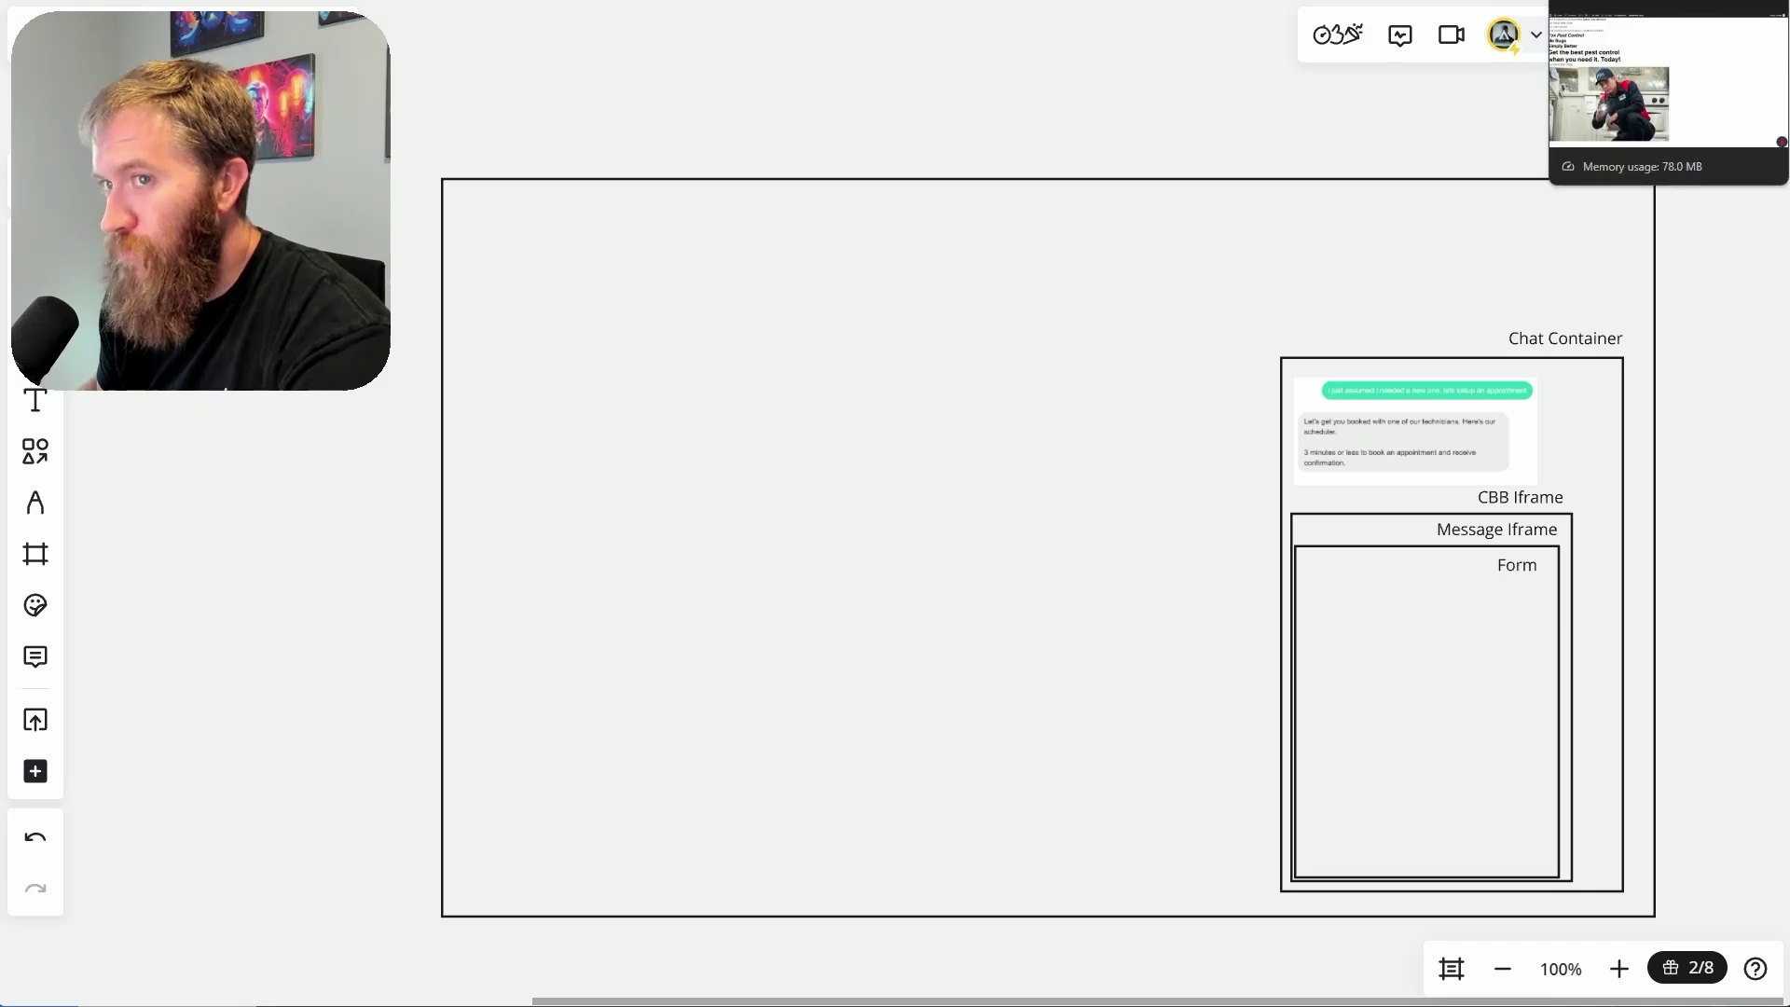
{"action": "left_click", "coordinate": [1669, 4]}
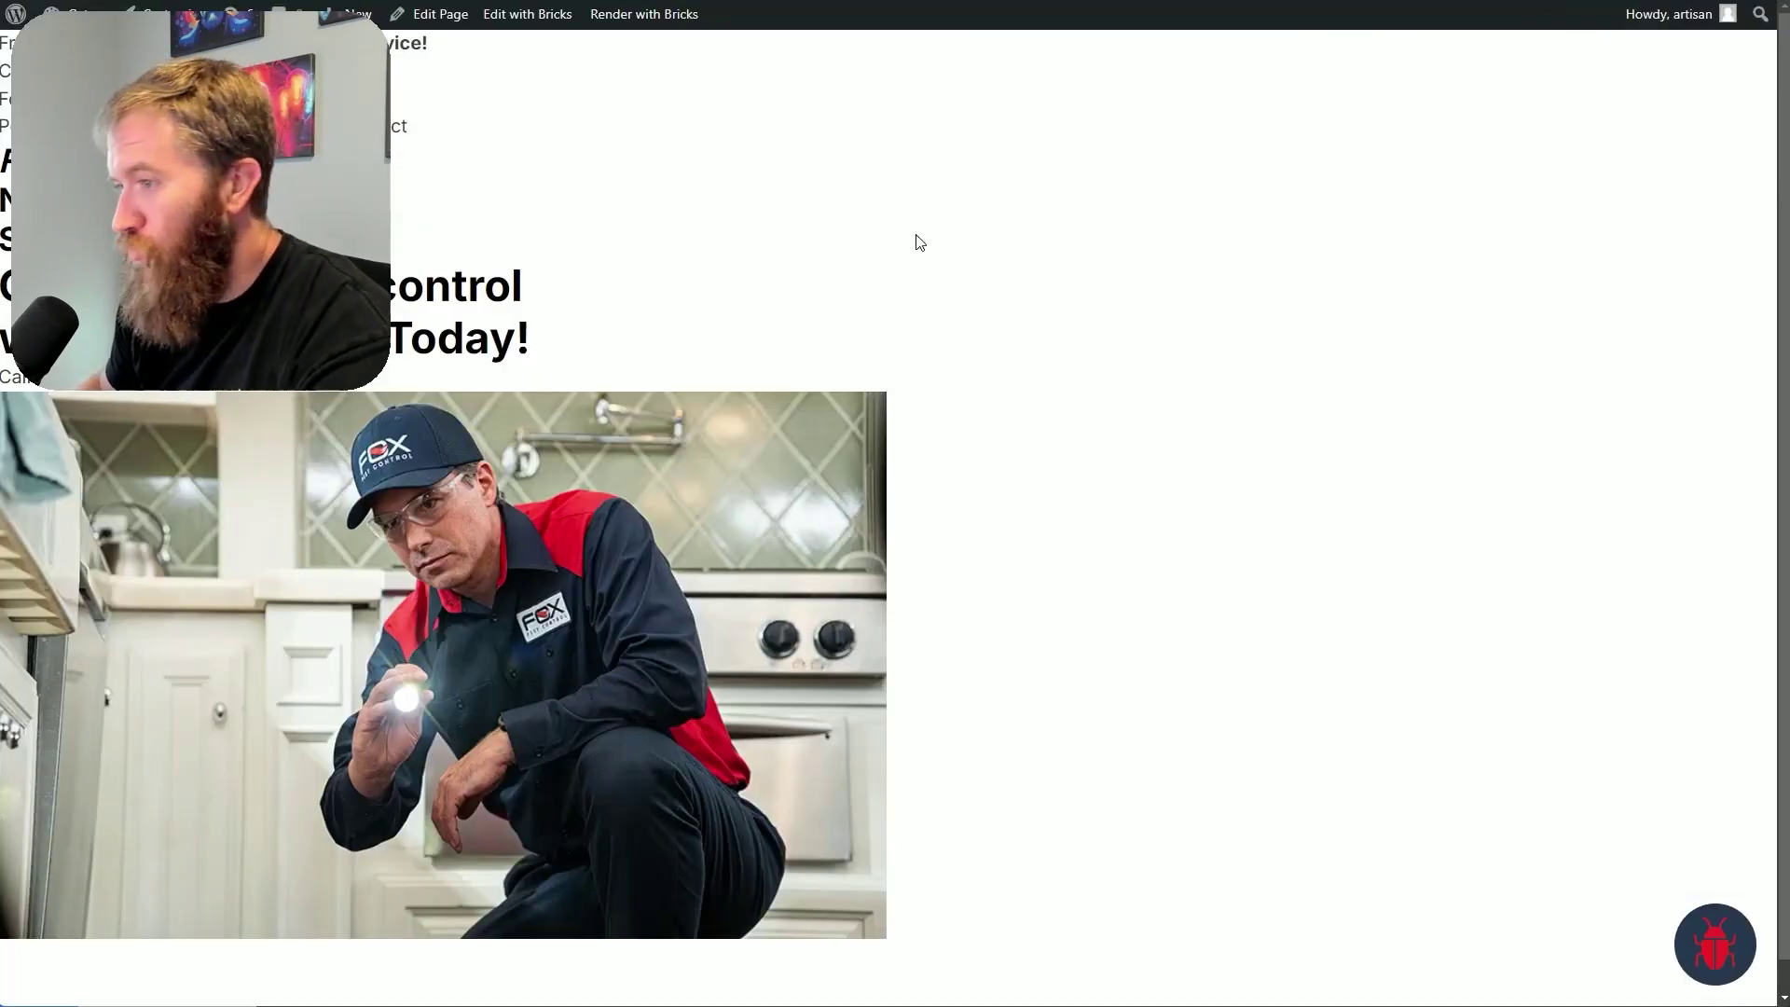
Open the webchat and send the message 'i want to go deeper into the details'
{"action": "left_click", "coordinate": [1704, 953]}
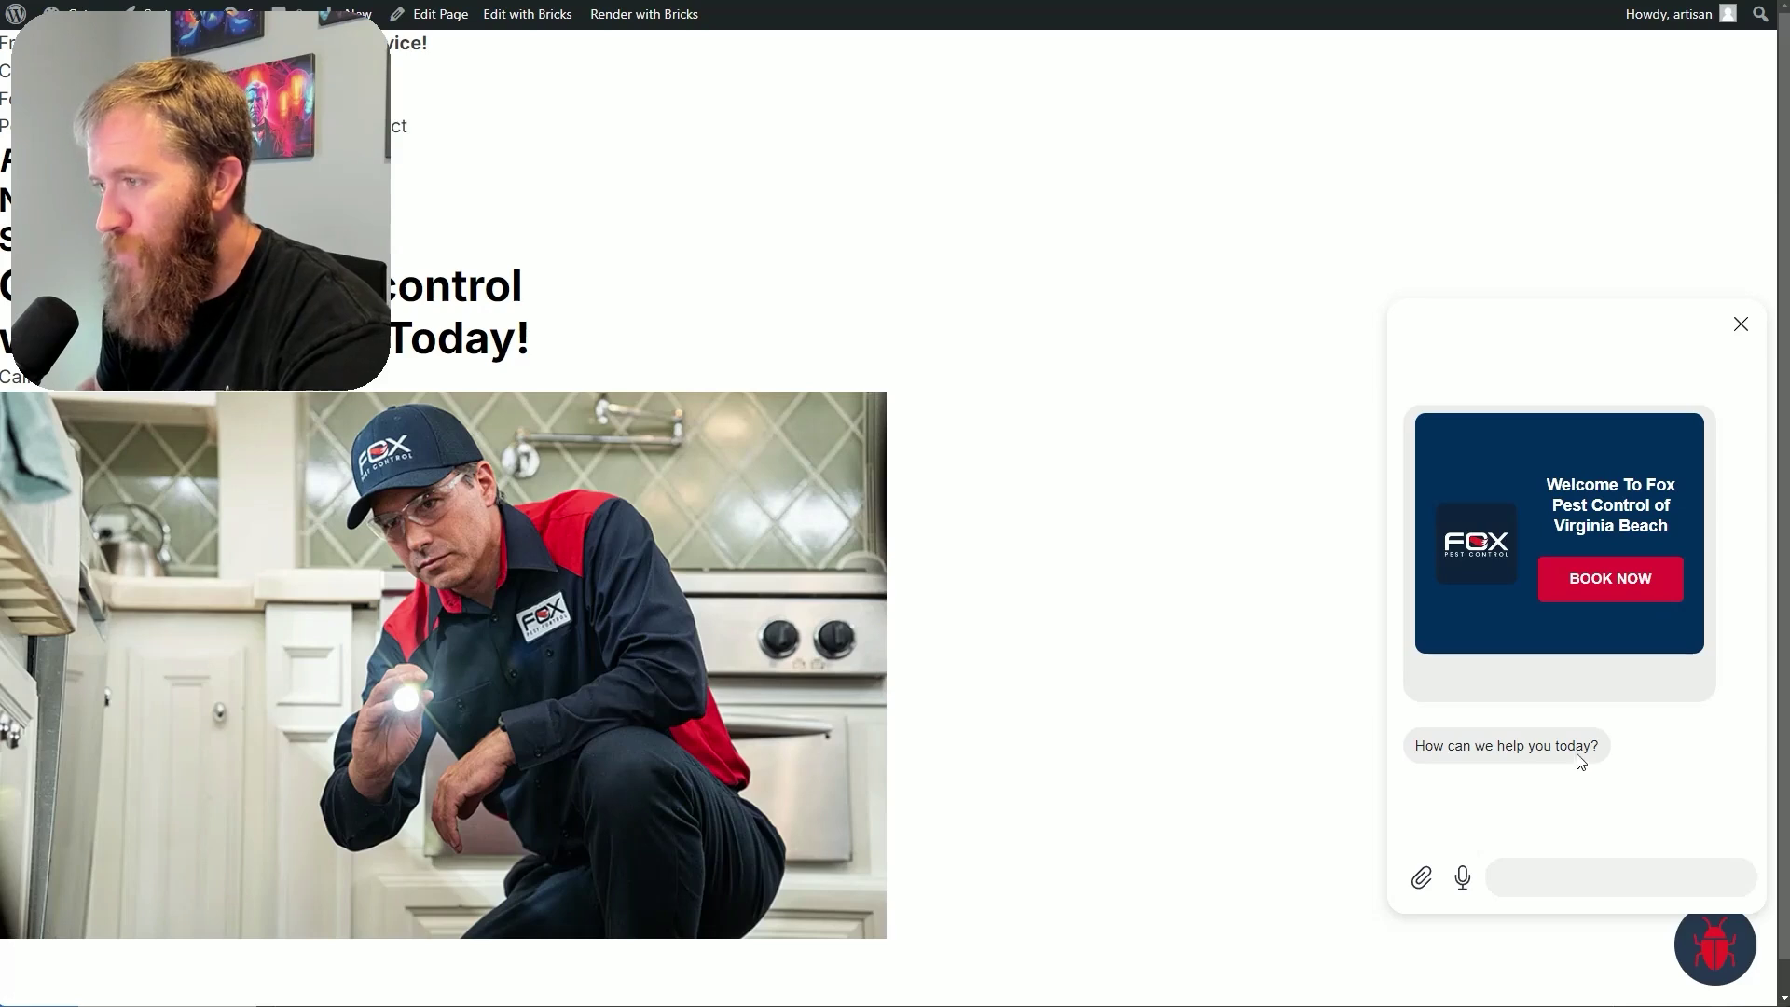
{"action": "left_click", "coordinate": [1516, 867]}
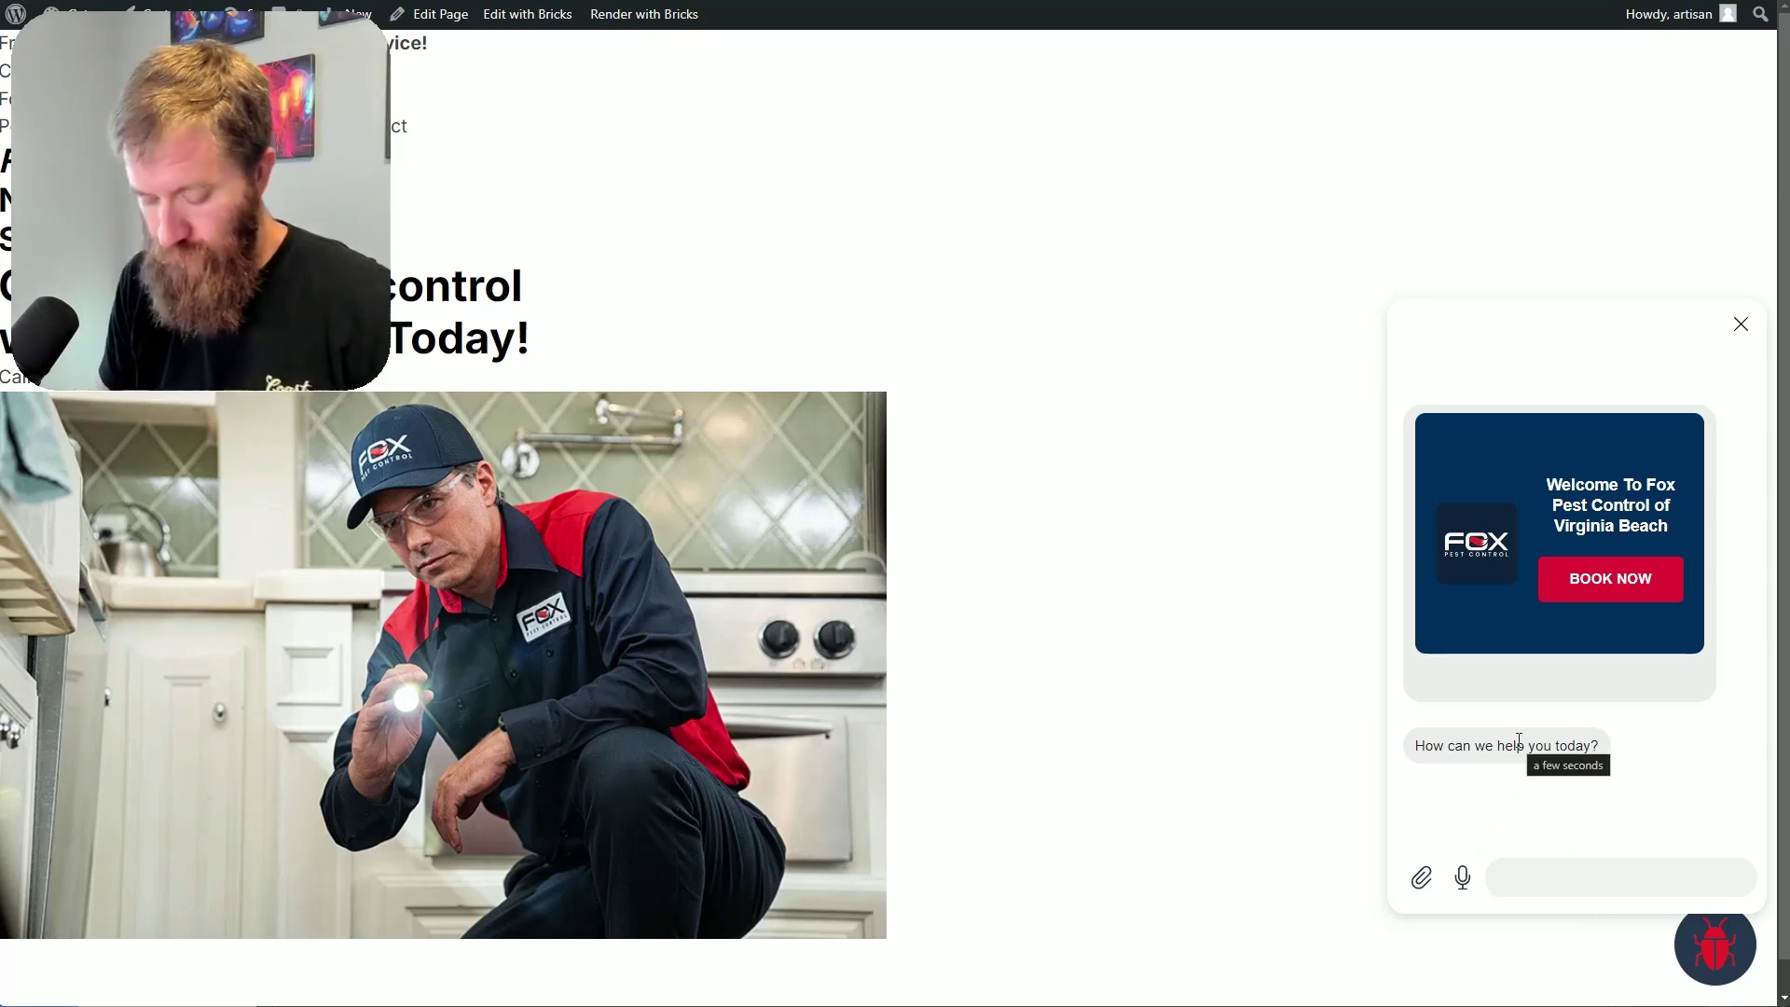
{"action": "type", "text": "i want to go deeper into the details"}
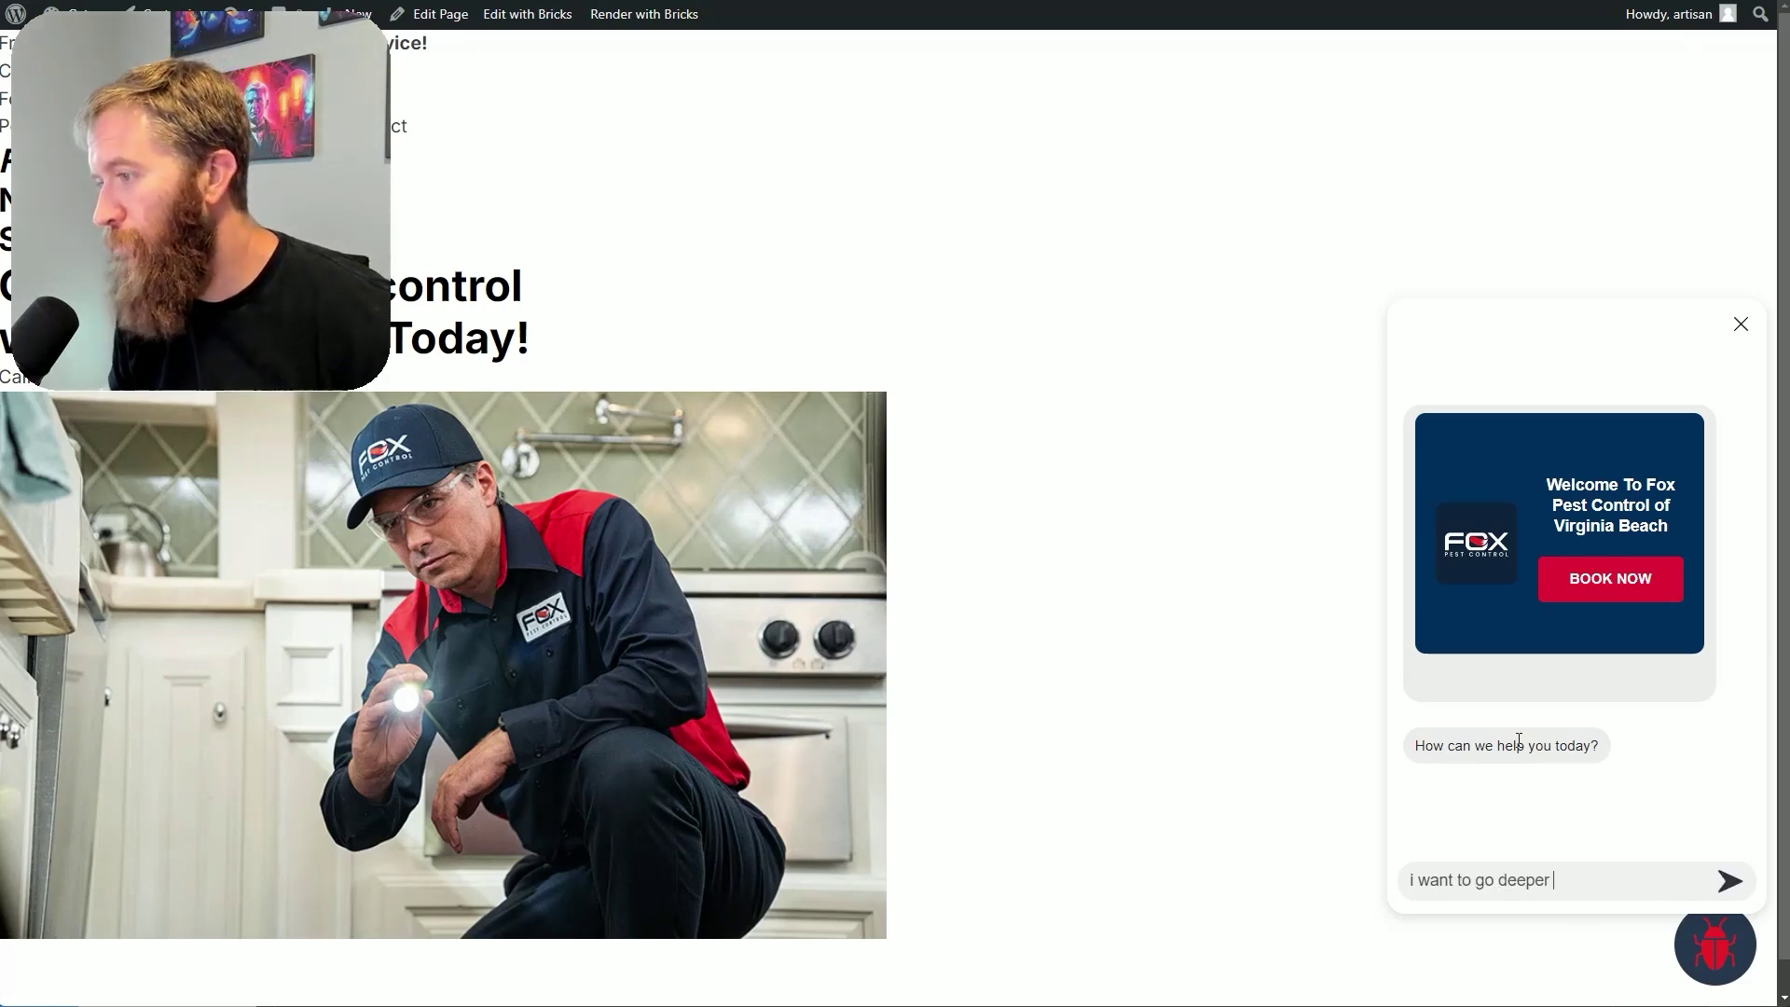
{"action": "key", "text": "Return"}
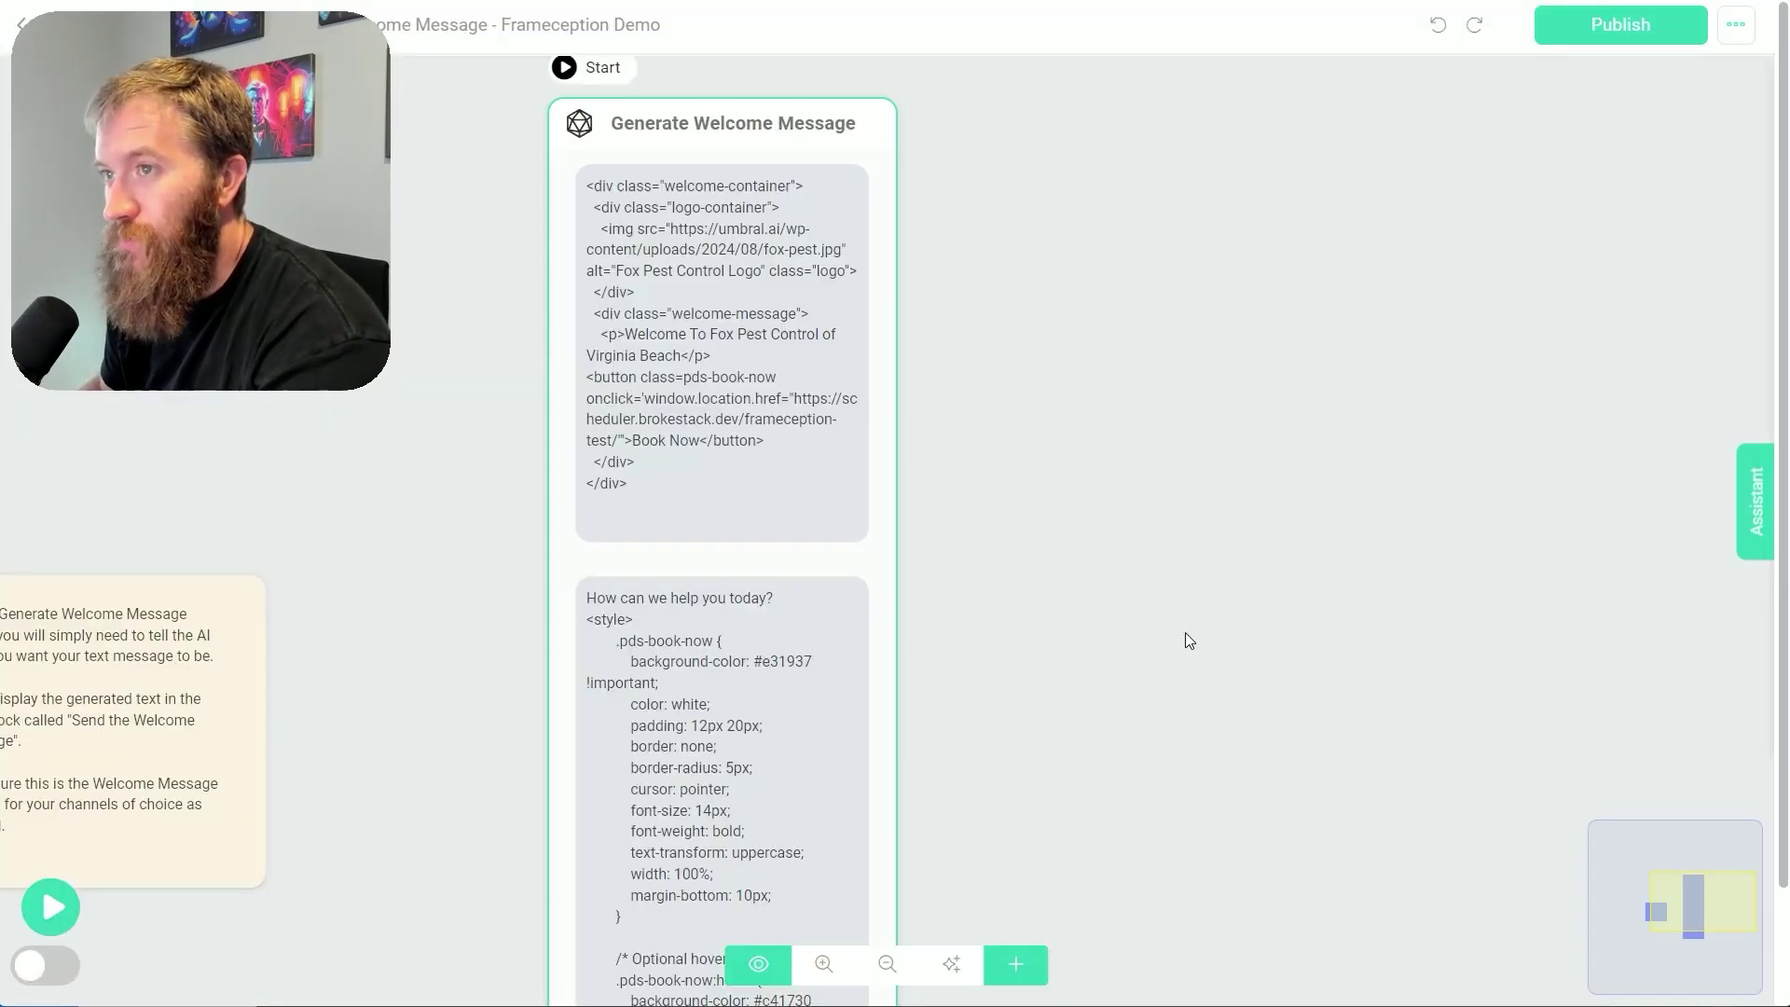
Add a Send Message step after the welcome message with a text block and a 'Book Now' button
{"action": "scroll", "coordinate": [1185, 632], "scroll_direction": "down", "scroll_amount": 3}
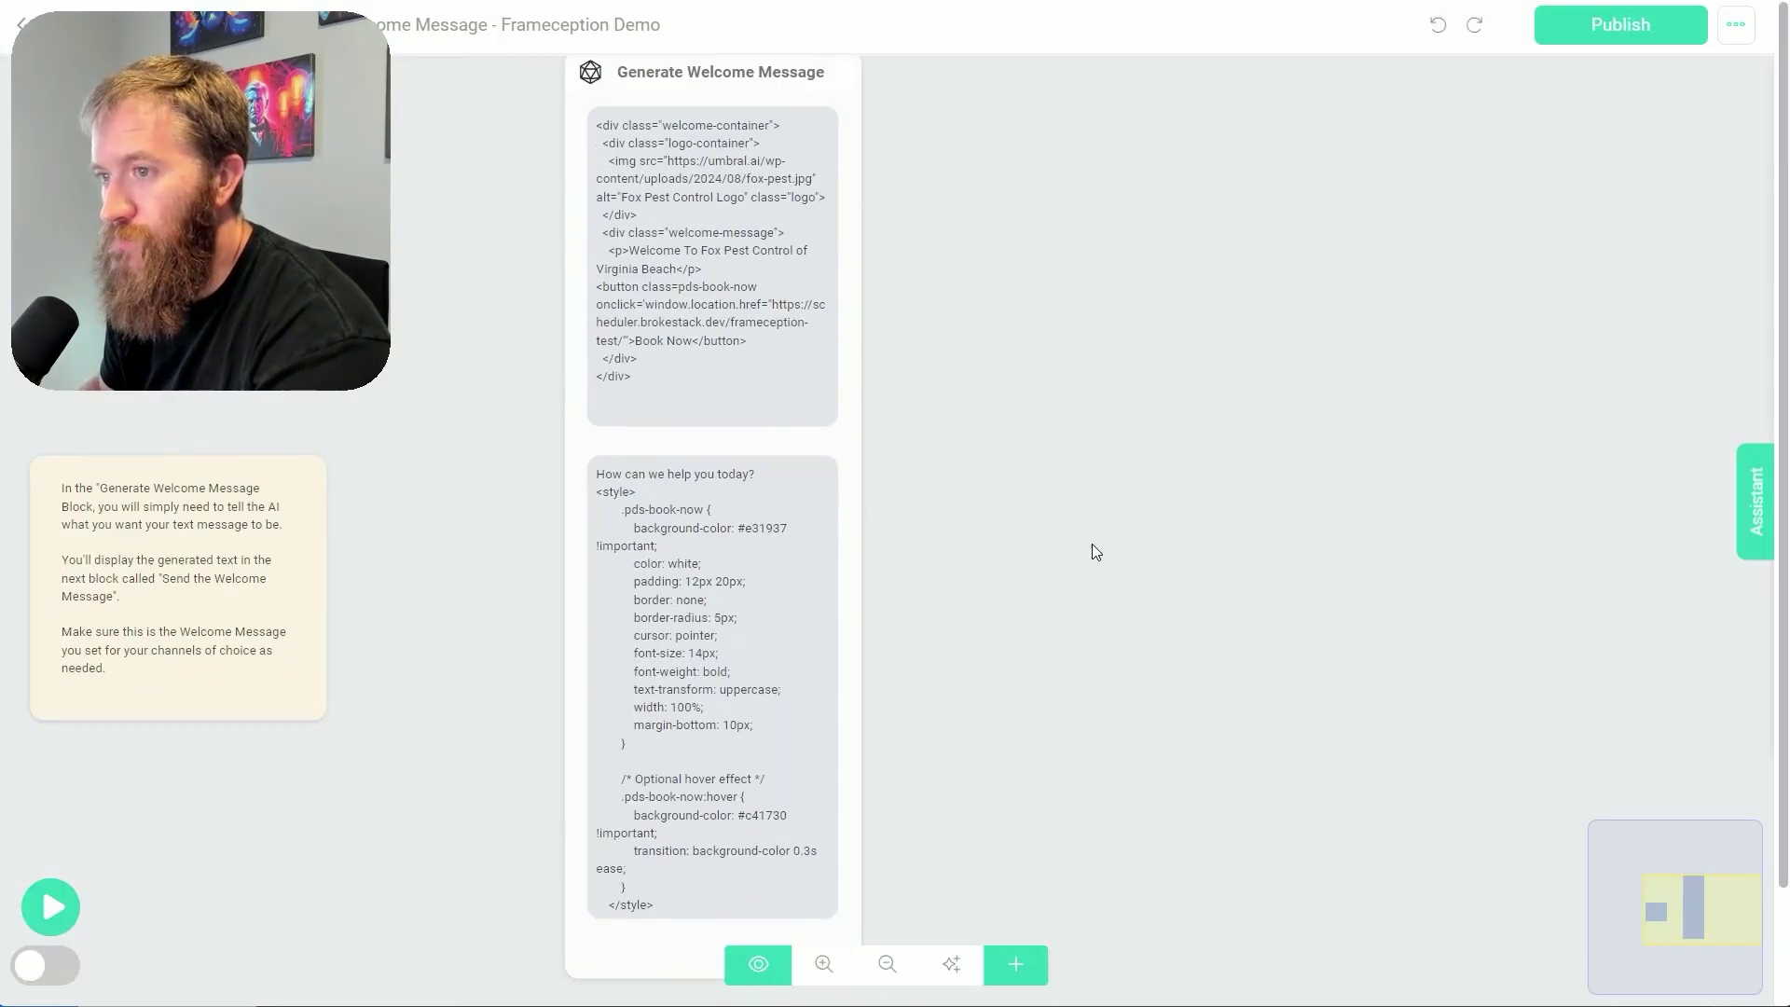
{"action": "left_click_drag", "start_coordinate": [655, 967], "coordinate": [909, 680]}
{"action": "left_click_drag", "start_coordinate": [352, 164], "coordinate": [1742, 769]}
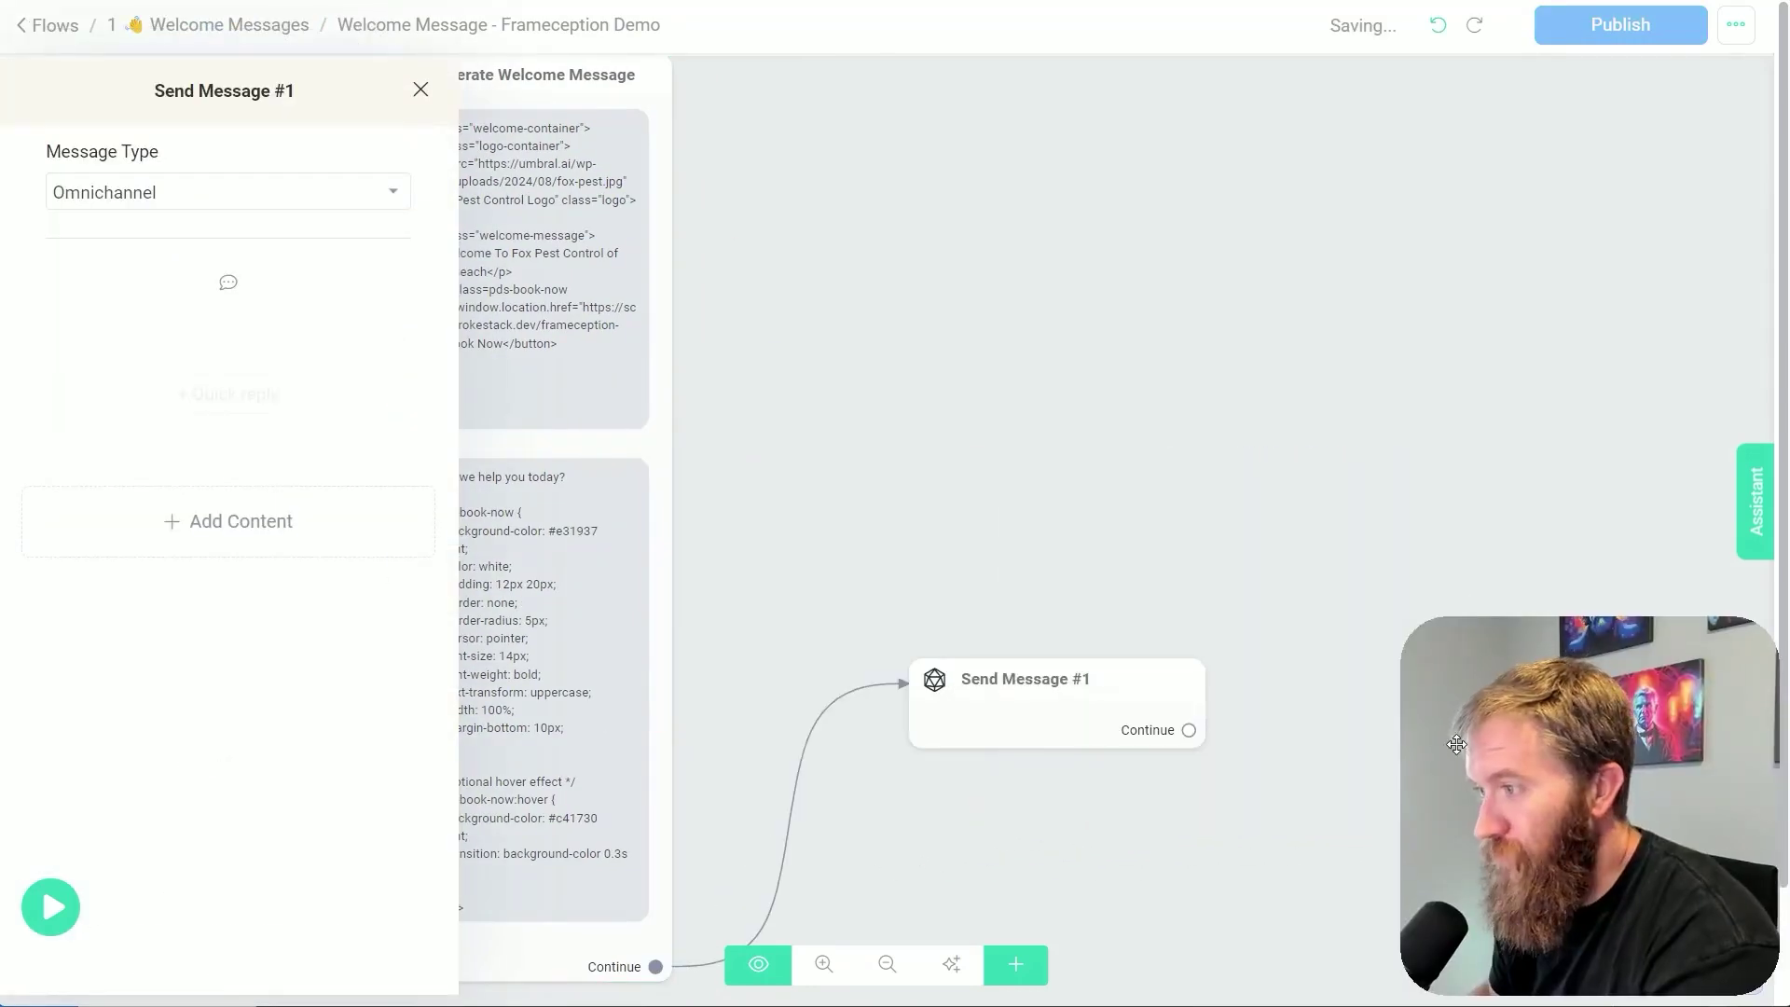
{"action": "left_click", "coordinate": [233, 521]}
{"action": "left_click", "coordinate": [74, 593]}
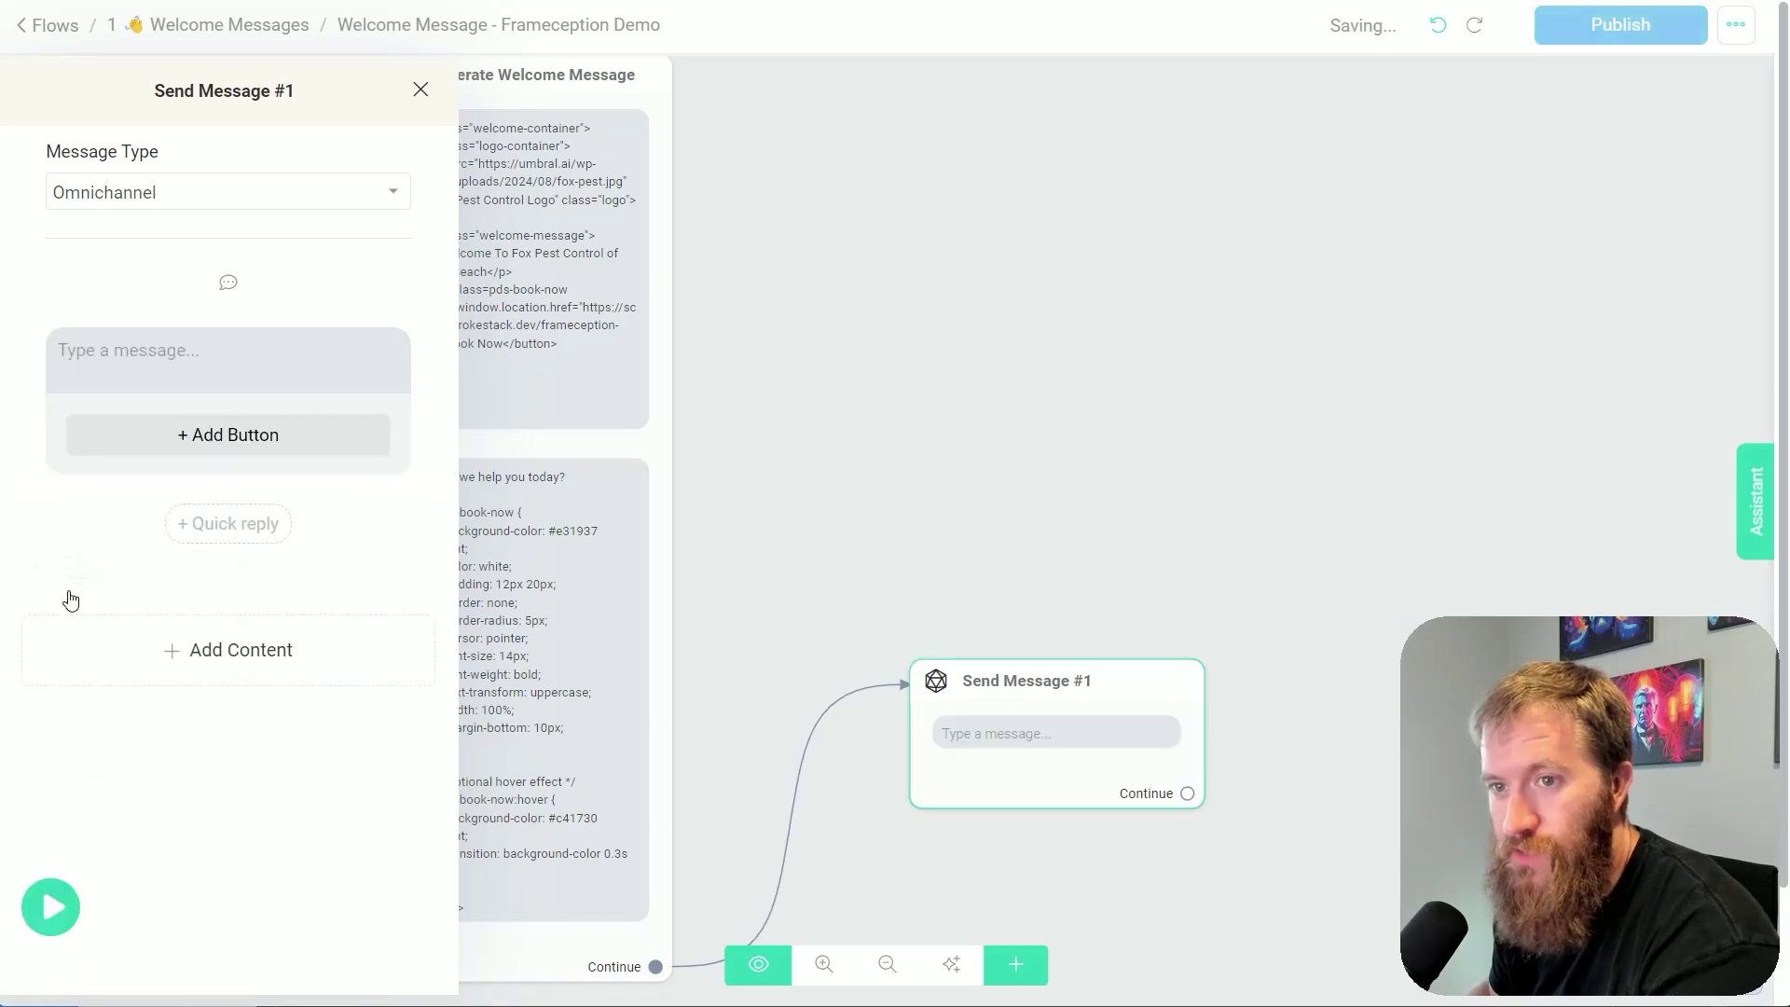
{"action": "left_click", "coordinate": [183, 444]}
{"action": "left_click", "coordinate": [267, 443]}
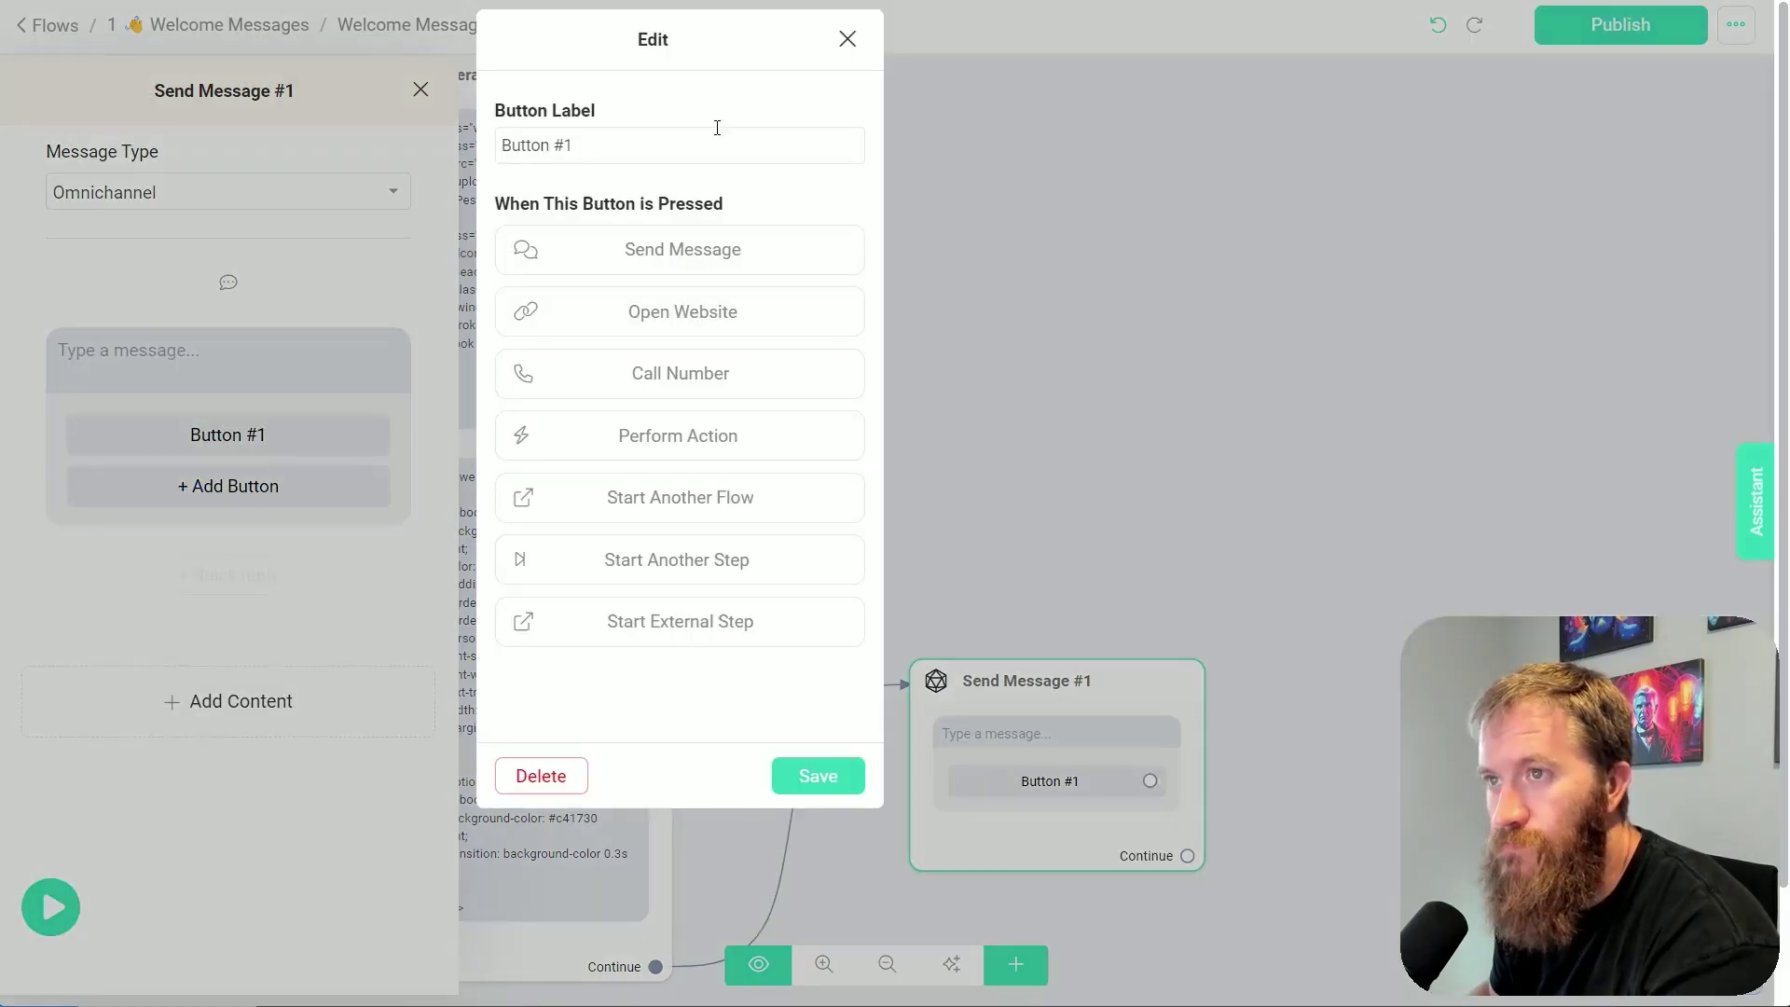
{"action": "type", "text": "Book Now"}
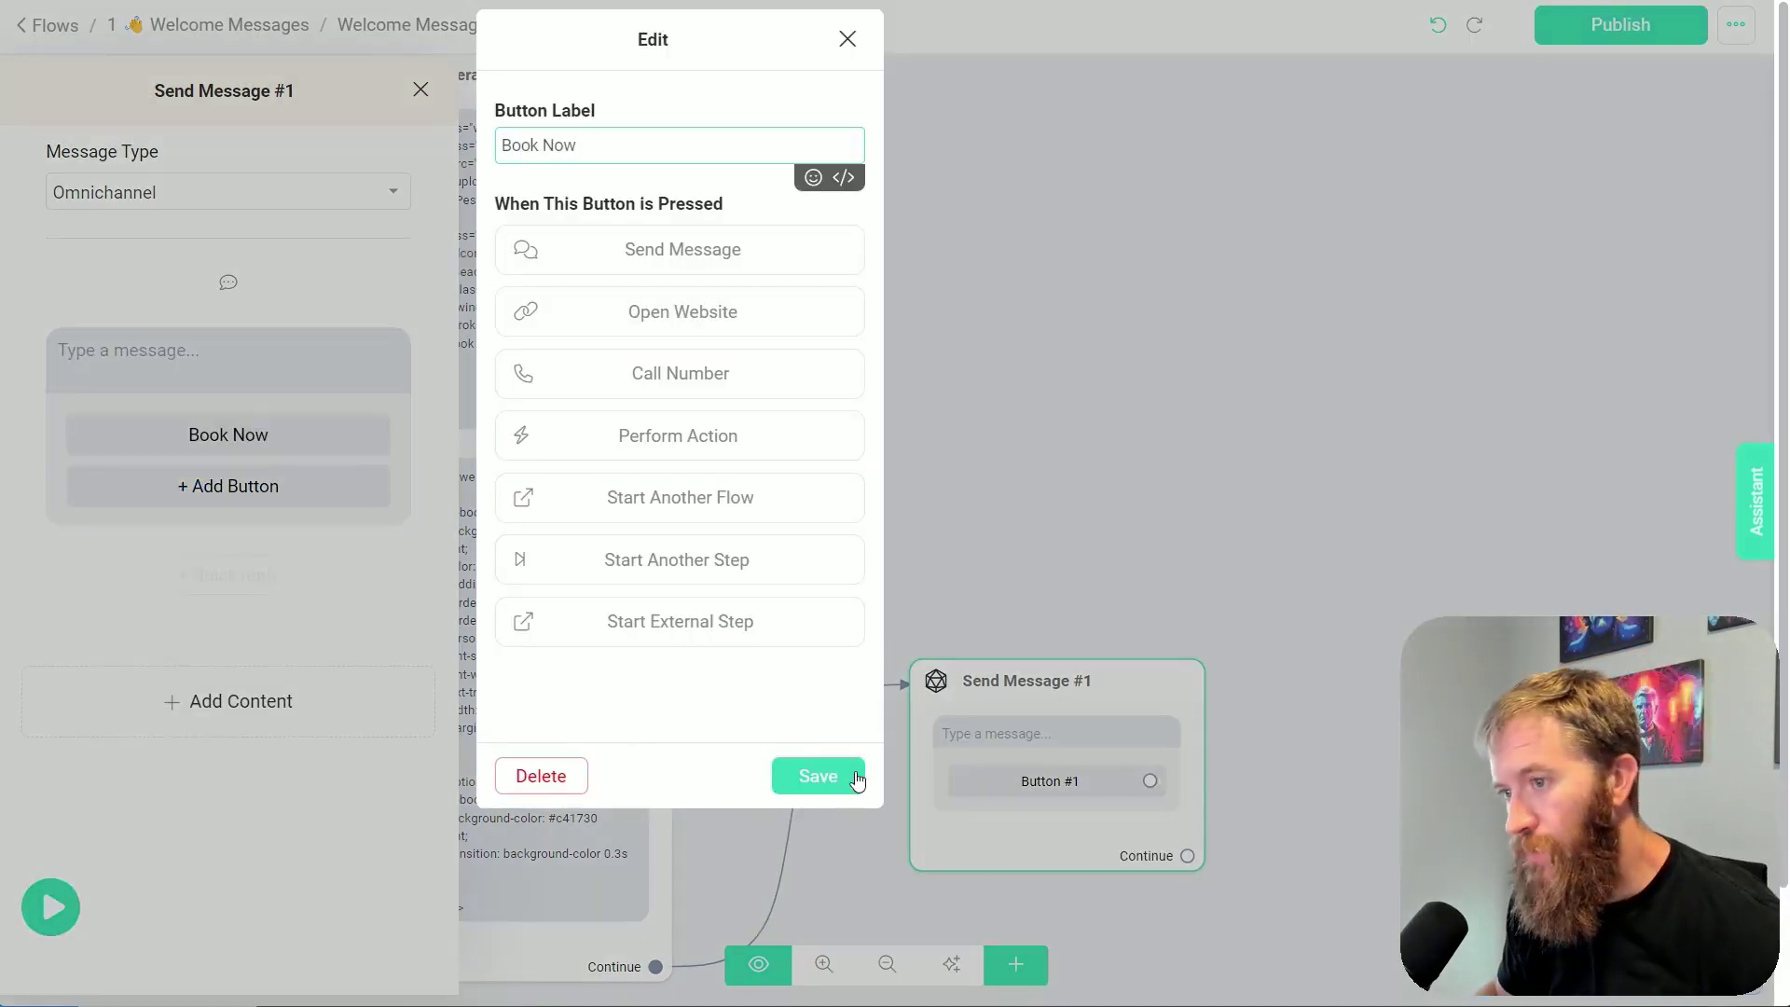
{"action": "left_click", "coordinate": [818, 775]}
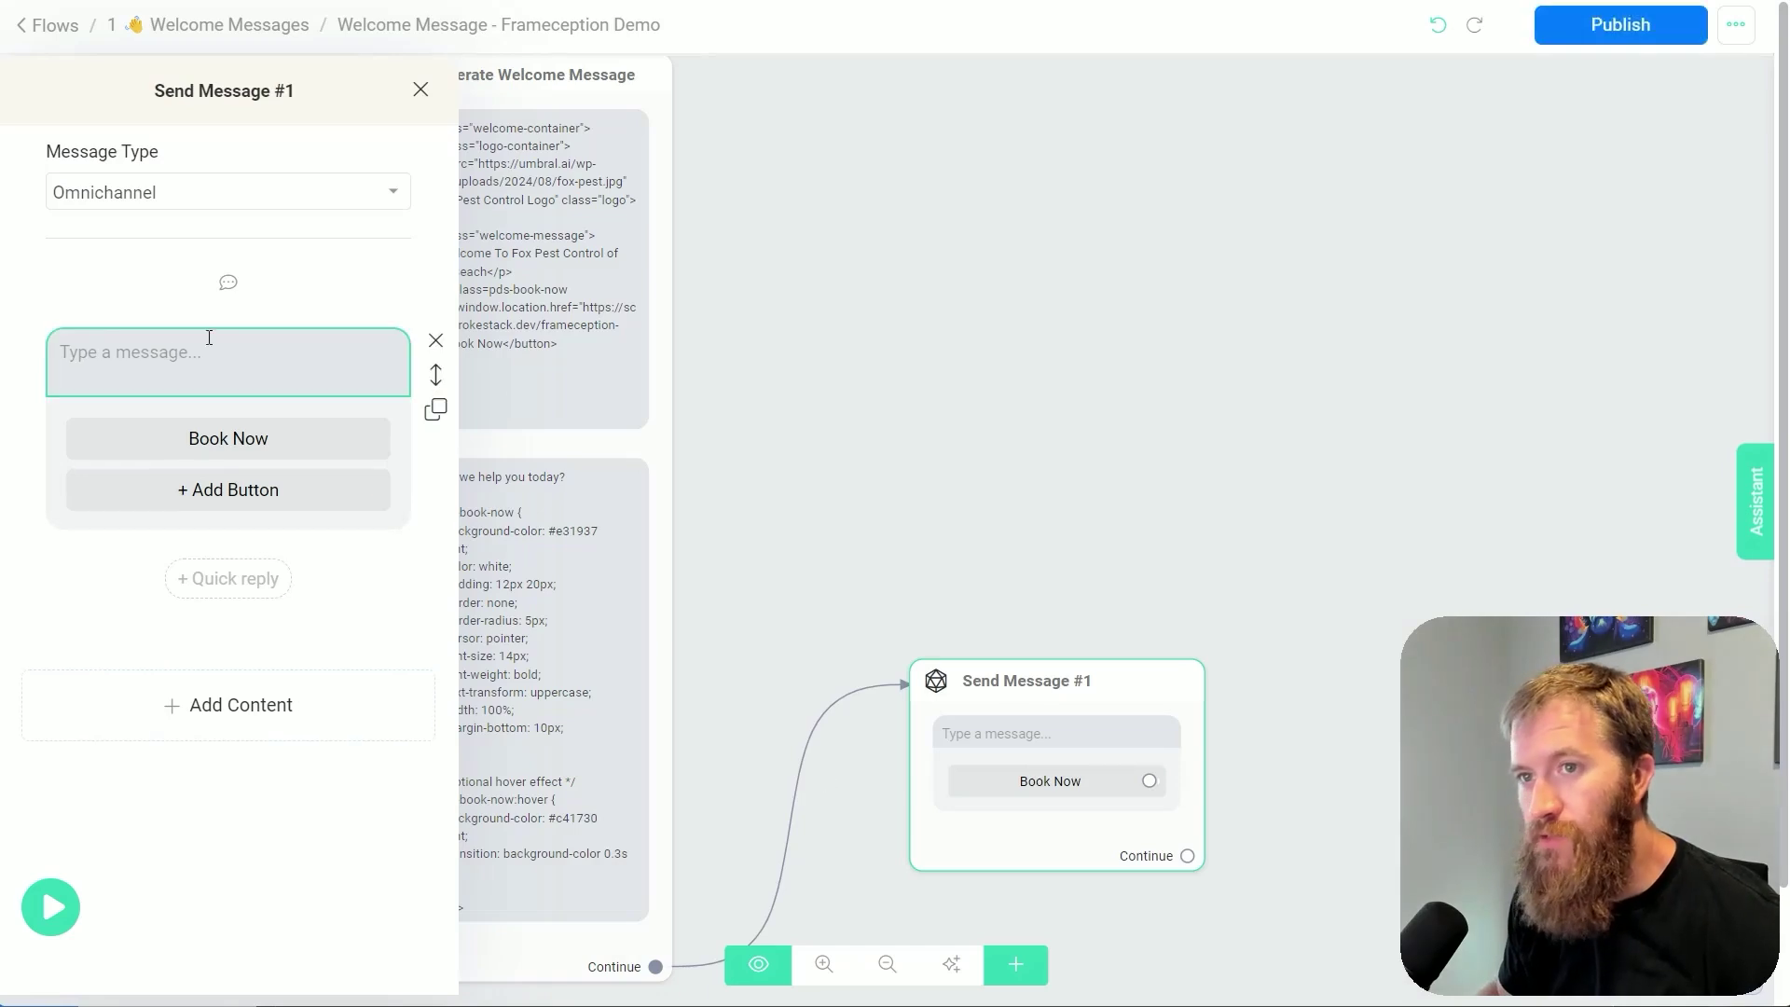
Publish the flow and reopen the Book Now button's settings
{"action": "left_click", "coordinate": [1541, 419]}
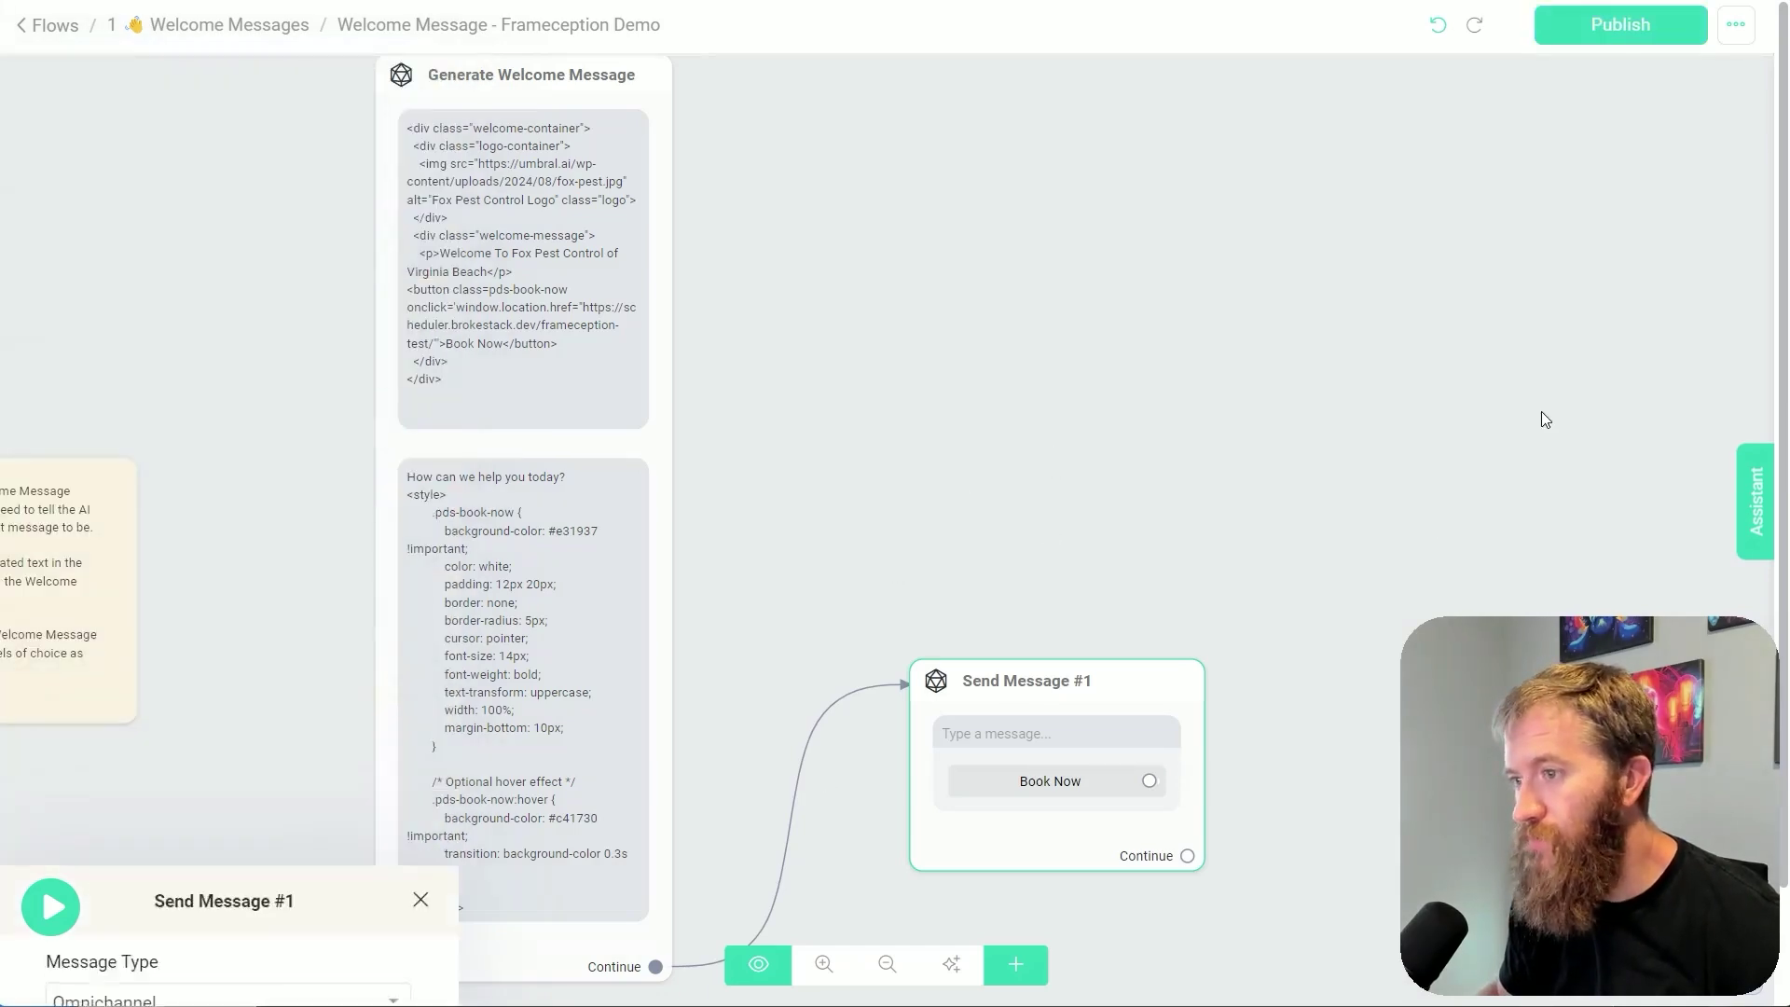
{"action": "left_click", "coordinate": [1620, 24]}
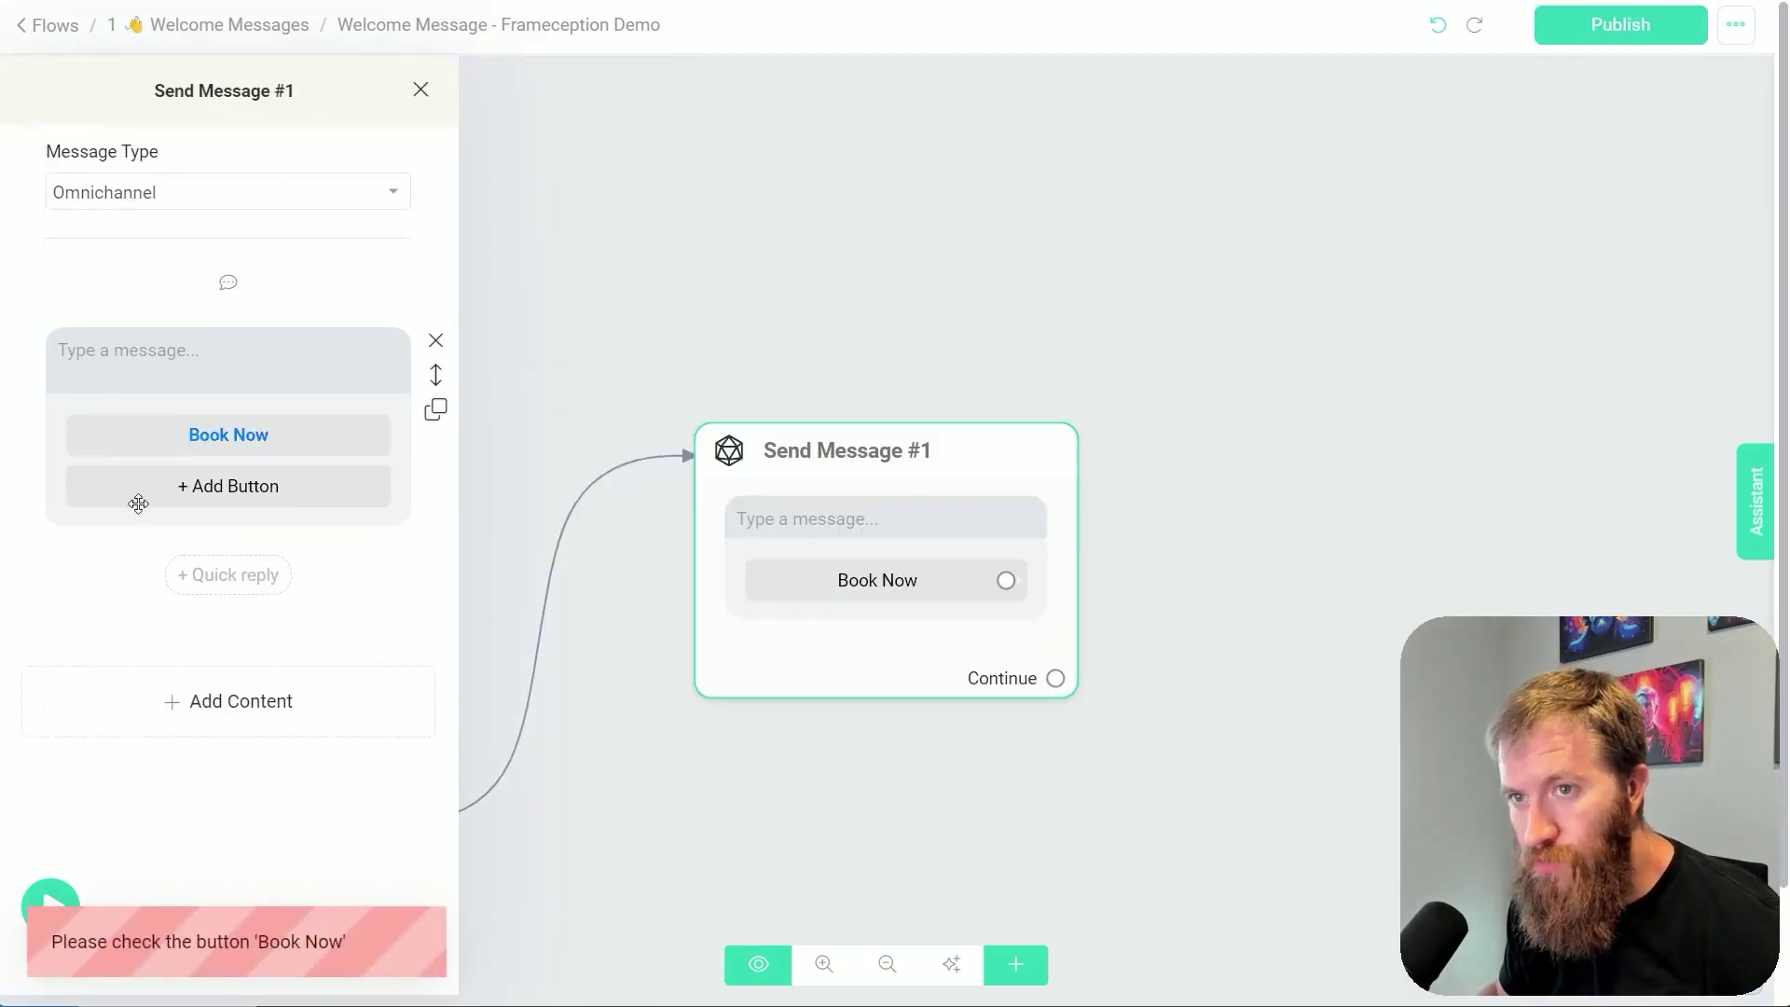
{"action": "left_click", "coordinate": [224, 439]}
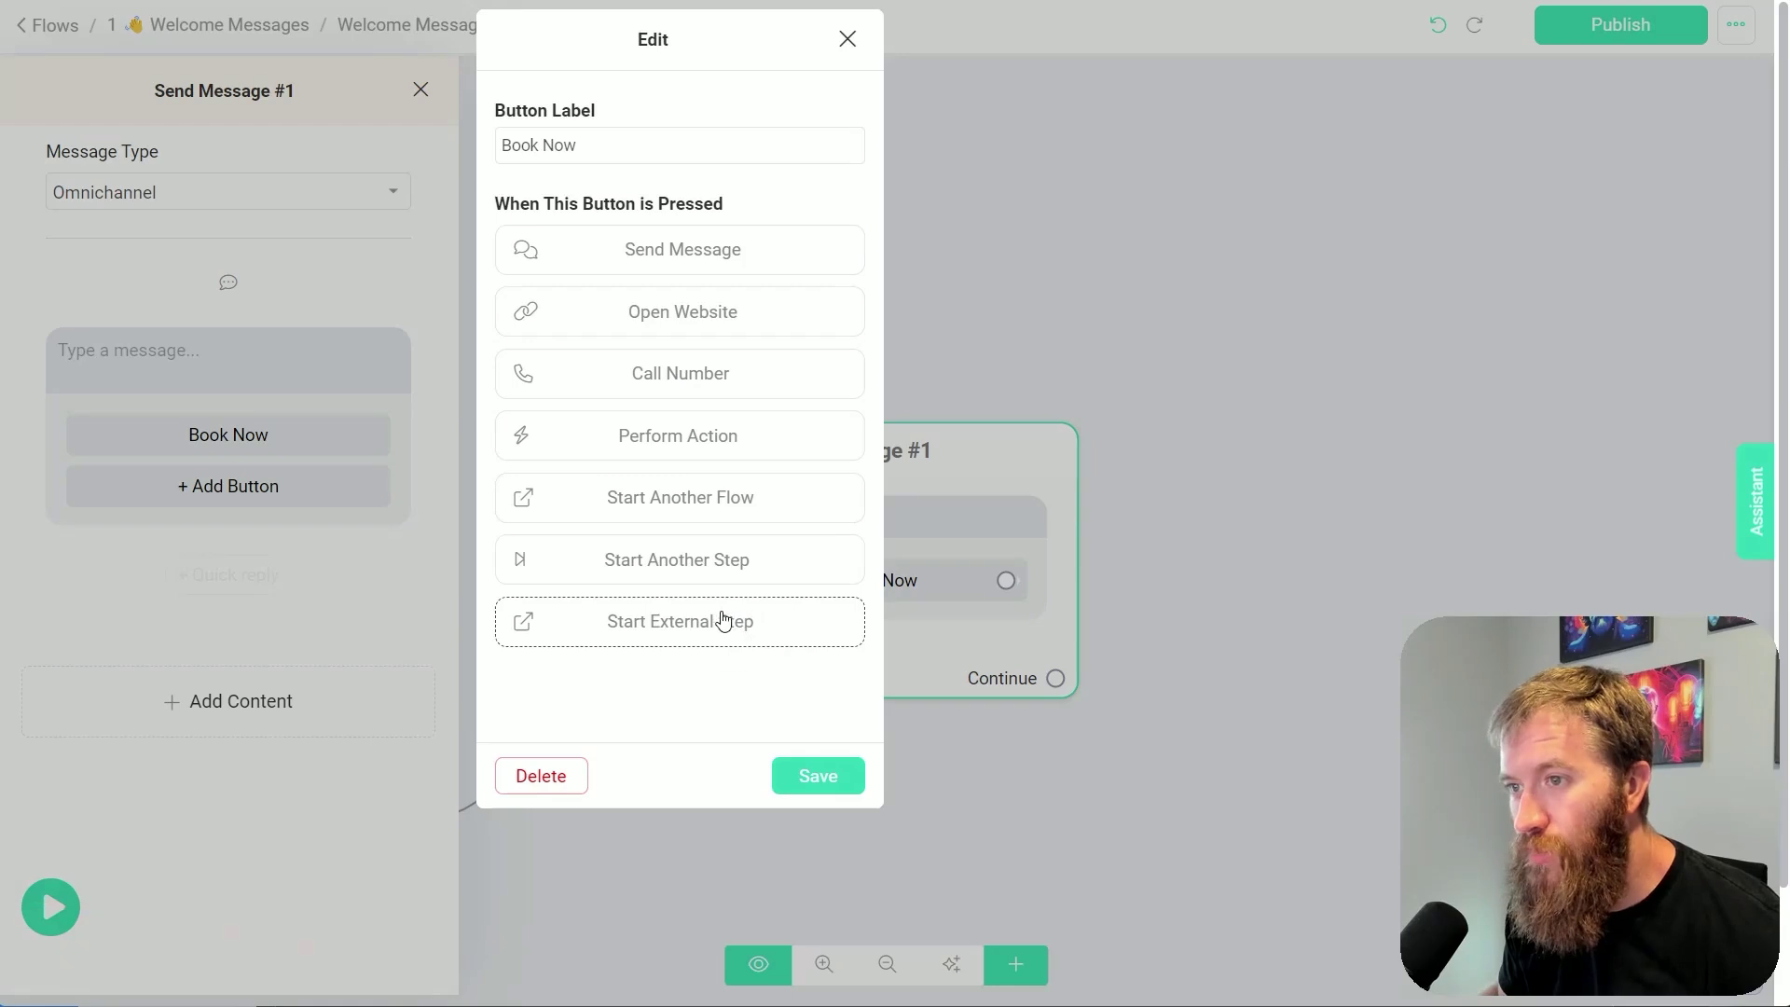
Make the Book Now button perform a Notify Admins action for a chosen admin, and publish
{"action": "left_click", "coordinate": [720, 446]}
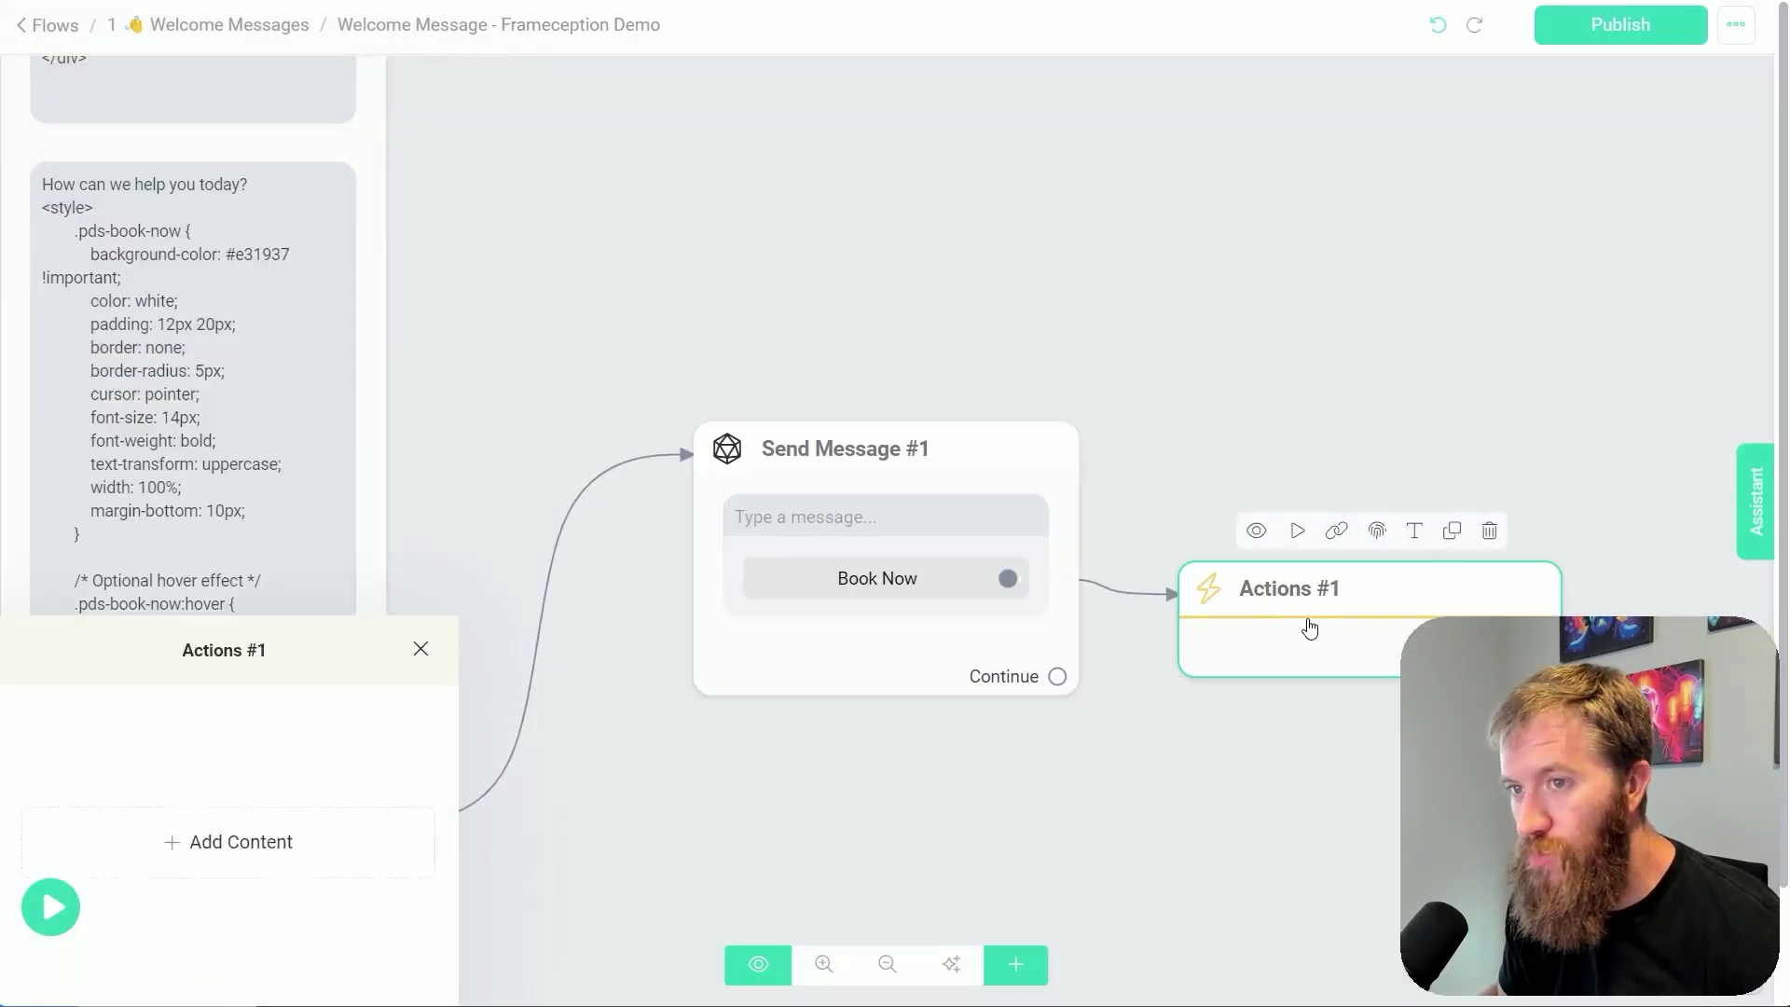
{"action": "left_click", "coordinate": [229, 283]}
{"action": "left_click", "coordinate": [131, 372]}
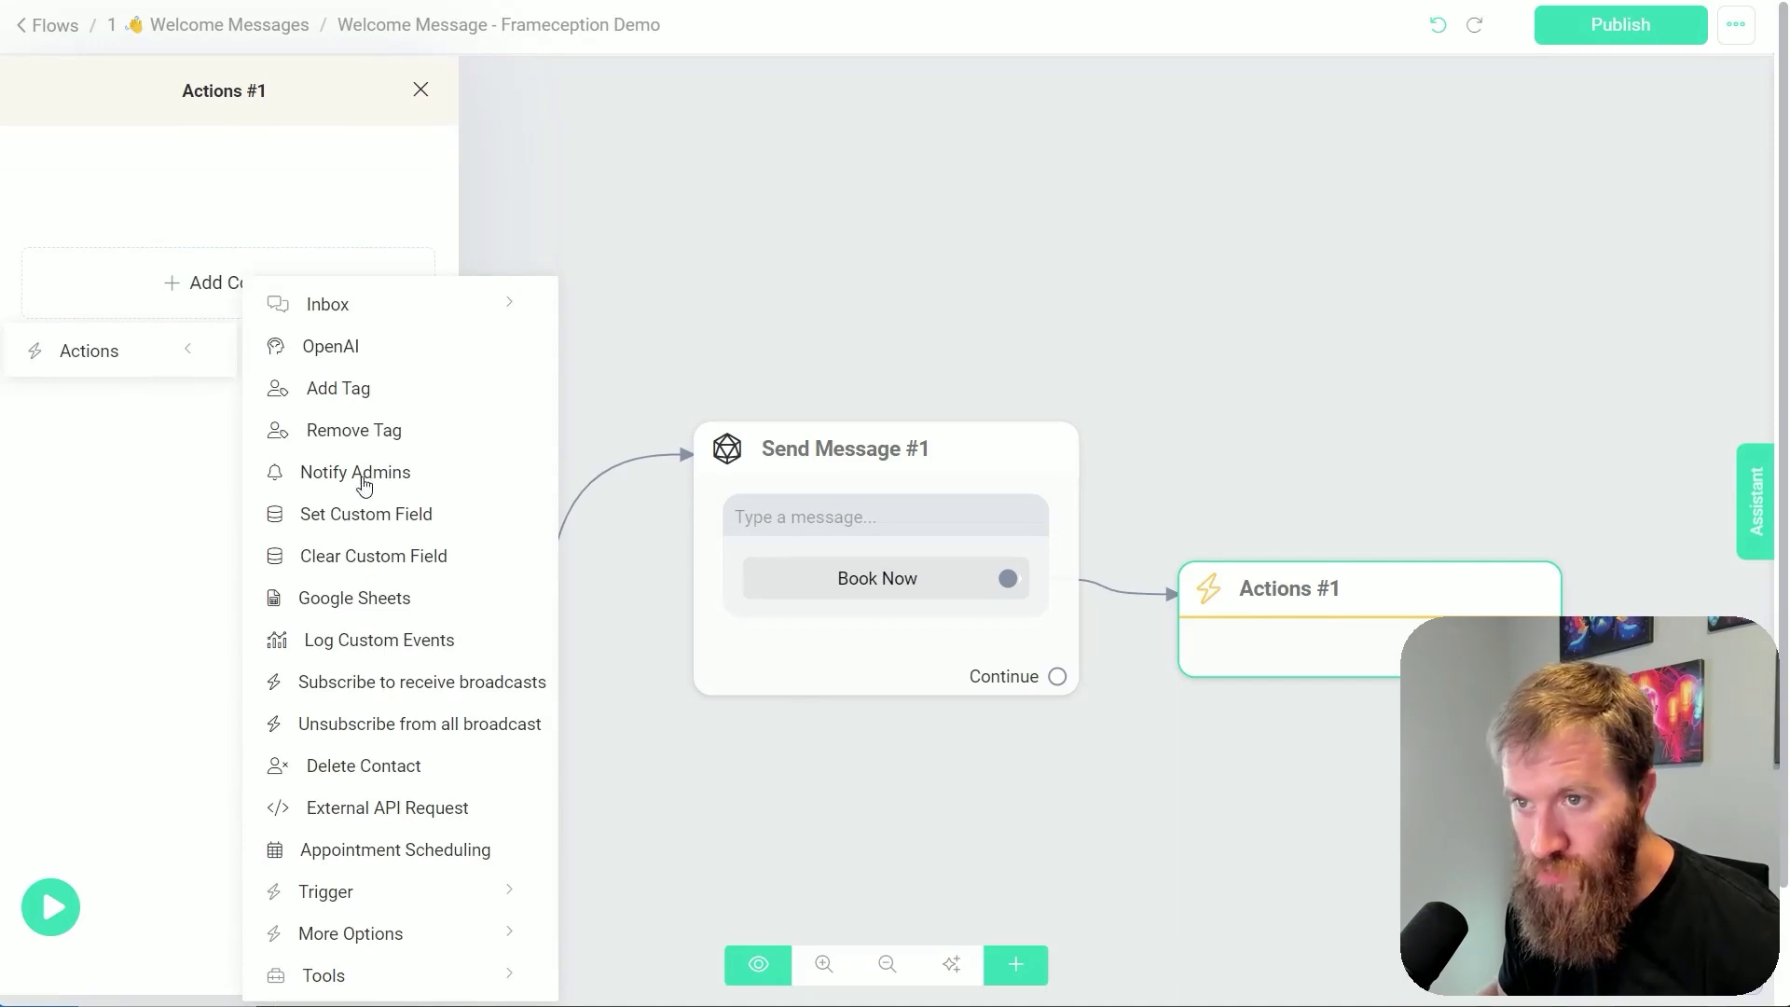
{"action": "left_click", "coordinate": [360, 473]}
{"action": "left_click", "coordinate": [371, 242]}
{"action": "left_click", "coordinate": [276, 281]}
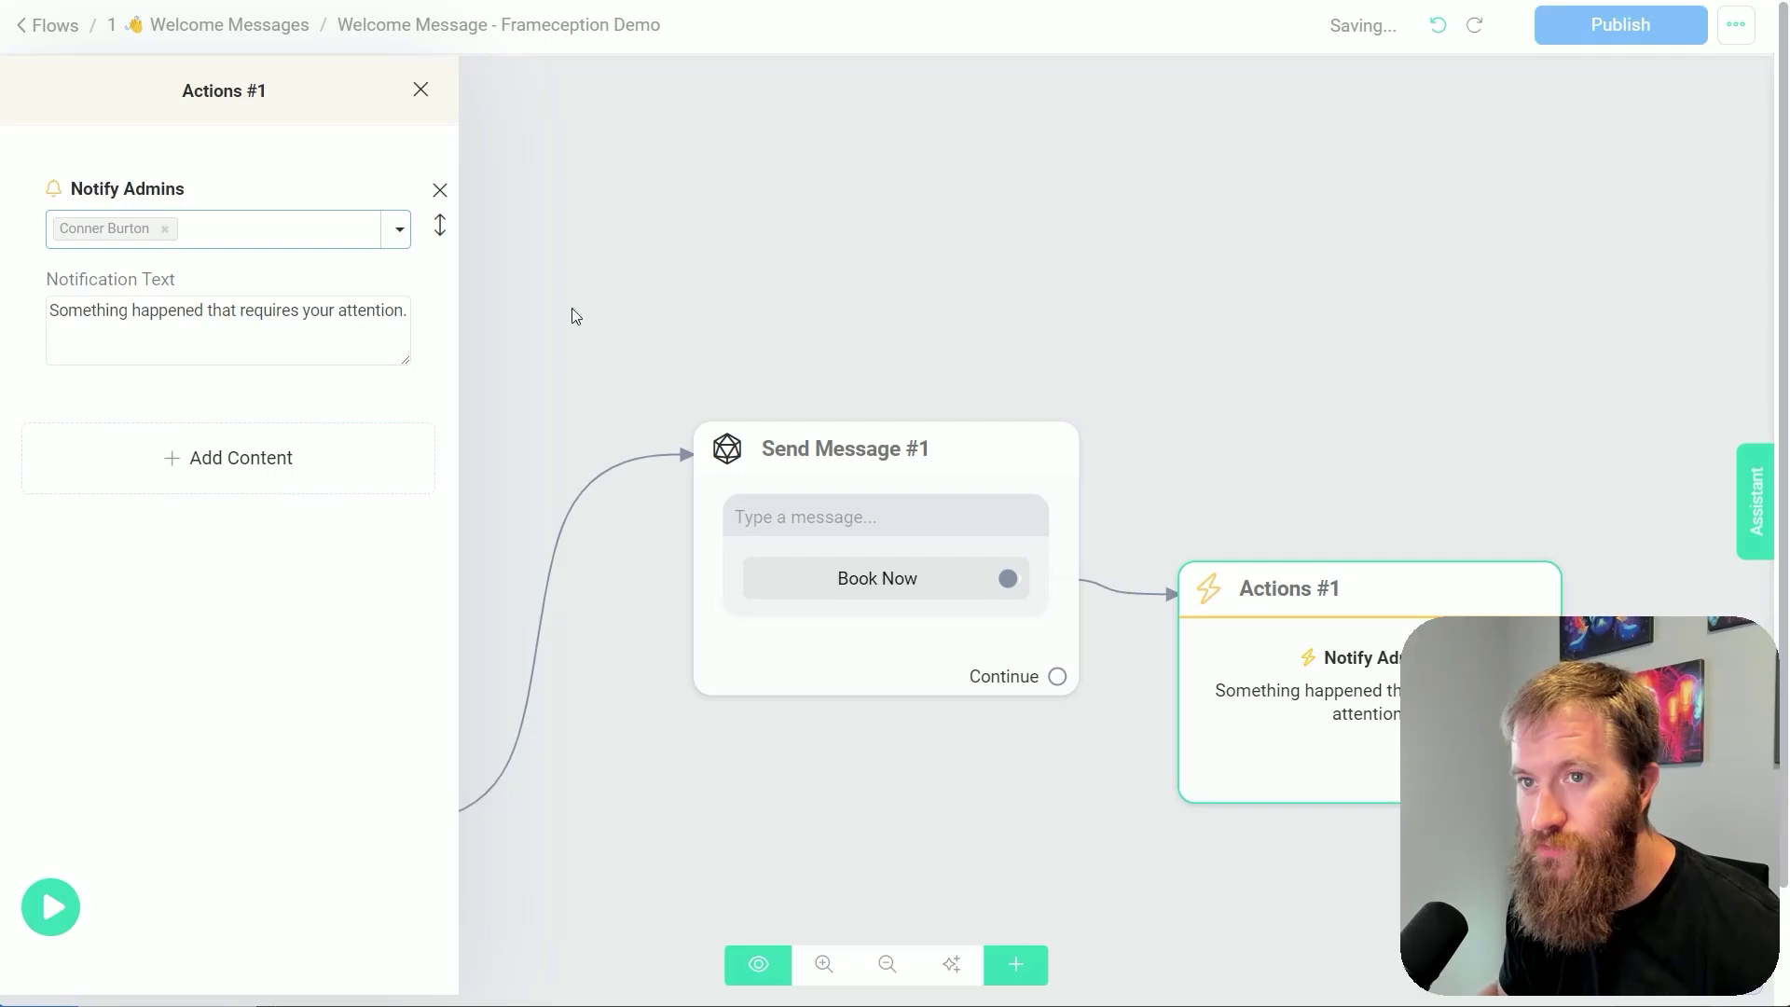
{"action": "left_click", "coordinate": [1631, 35]}
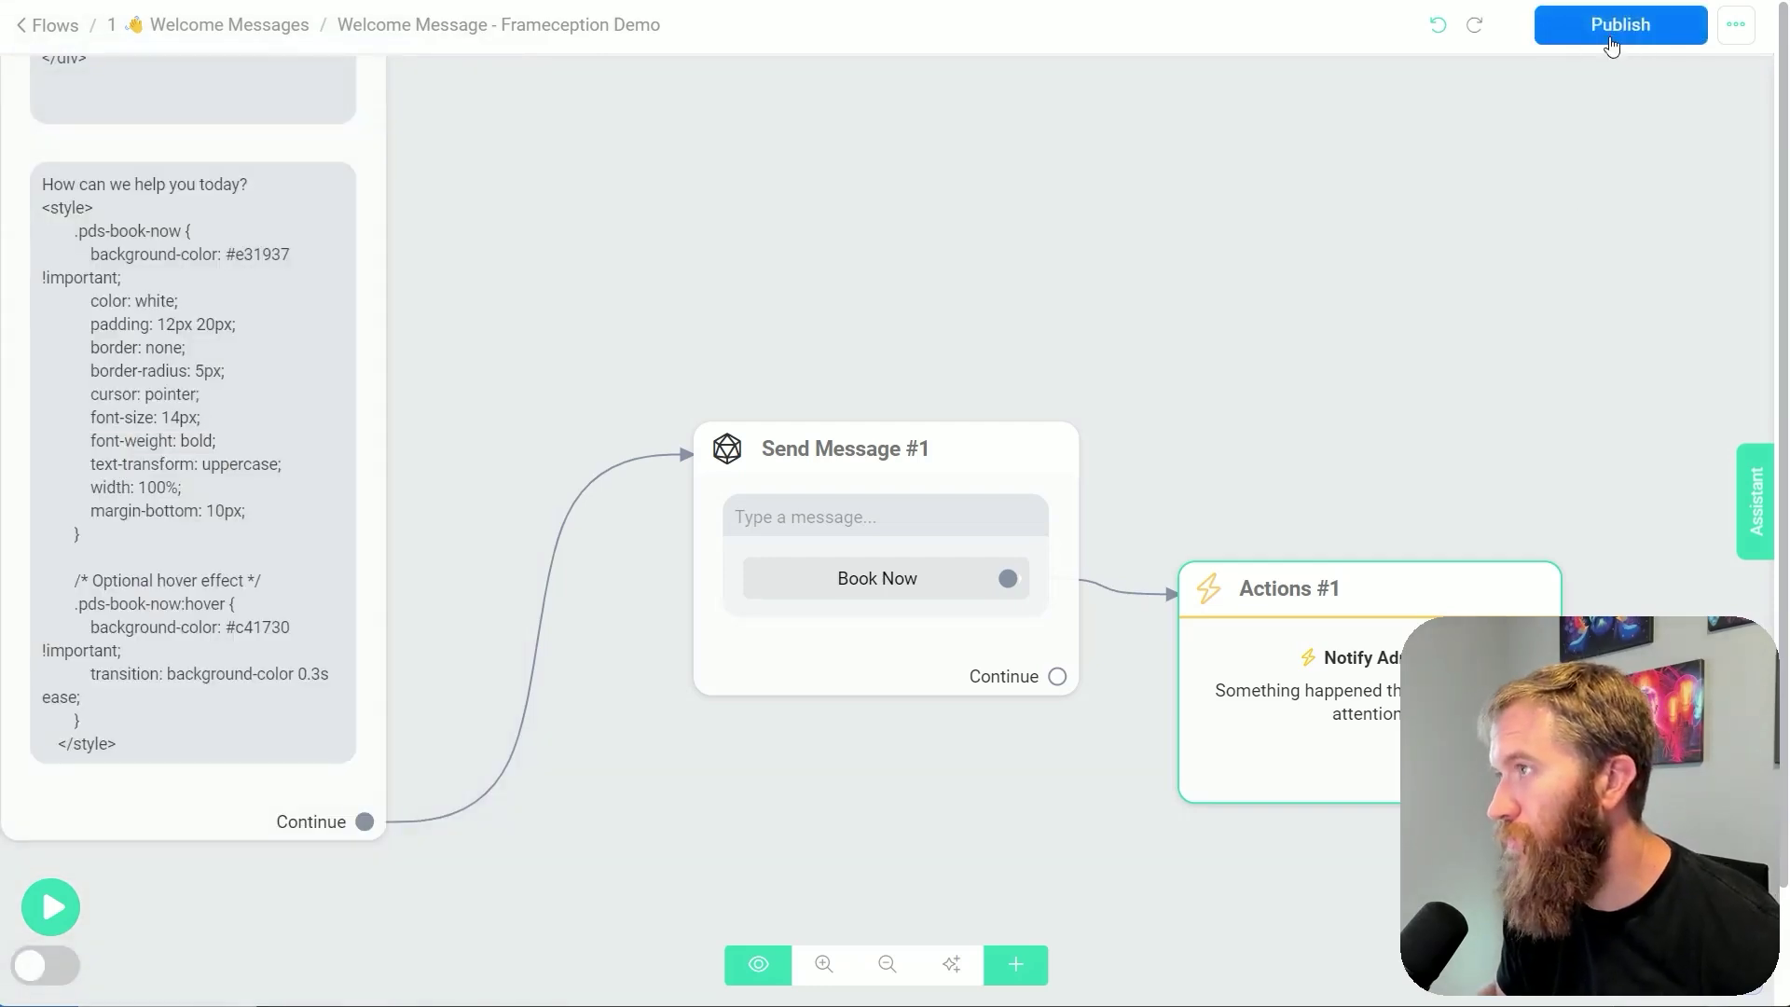
{"action": "left_click", "coordinate": [1611, 28]}
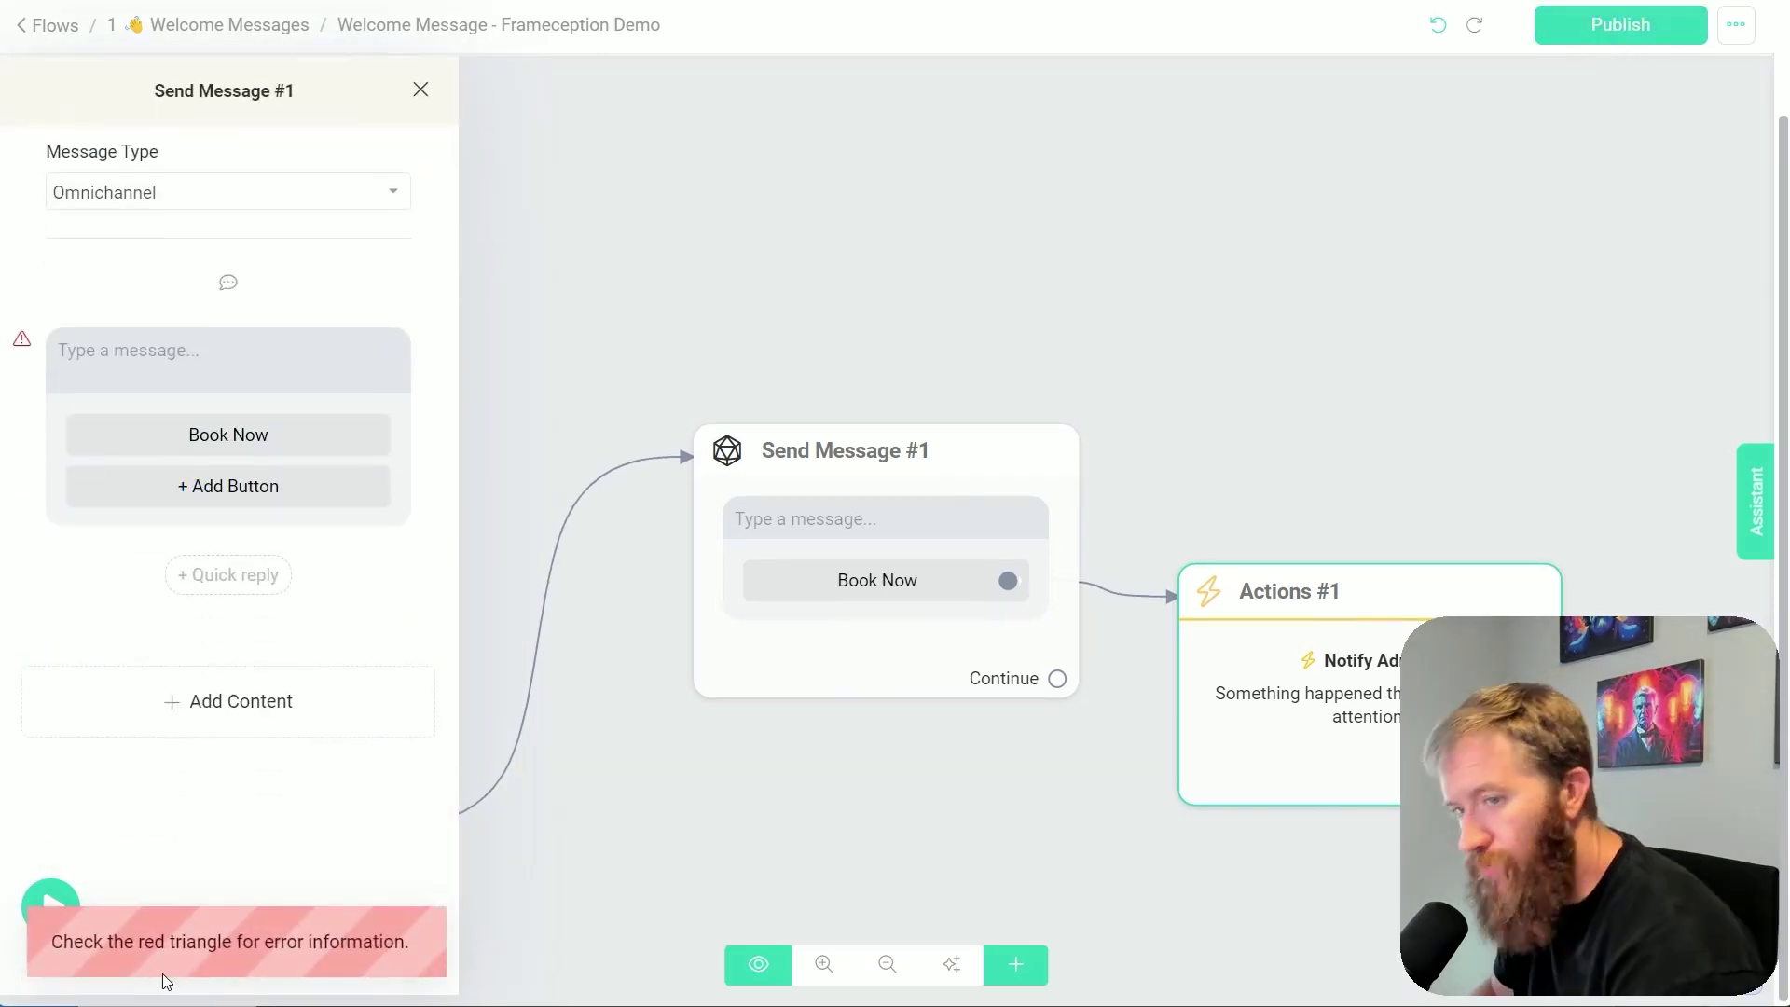
Enter placeholder message text, then delete the Send Message #1 and Actions #1 steps
{"action": "mouse_move", "coordinate": [22, 343]}
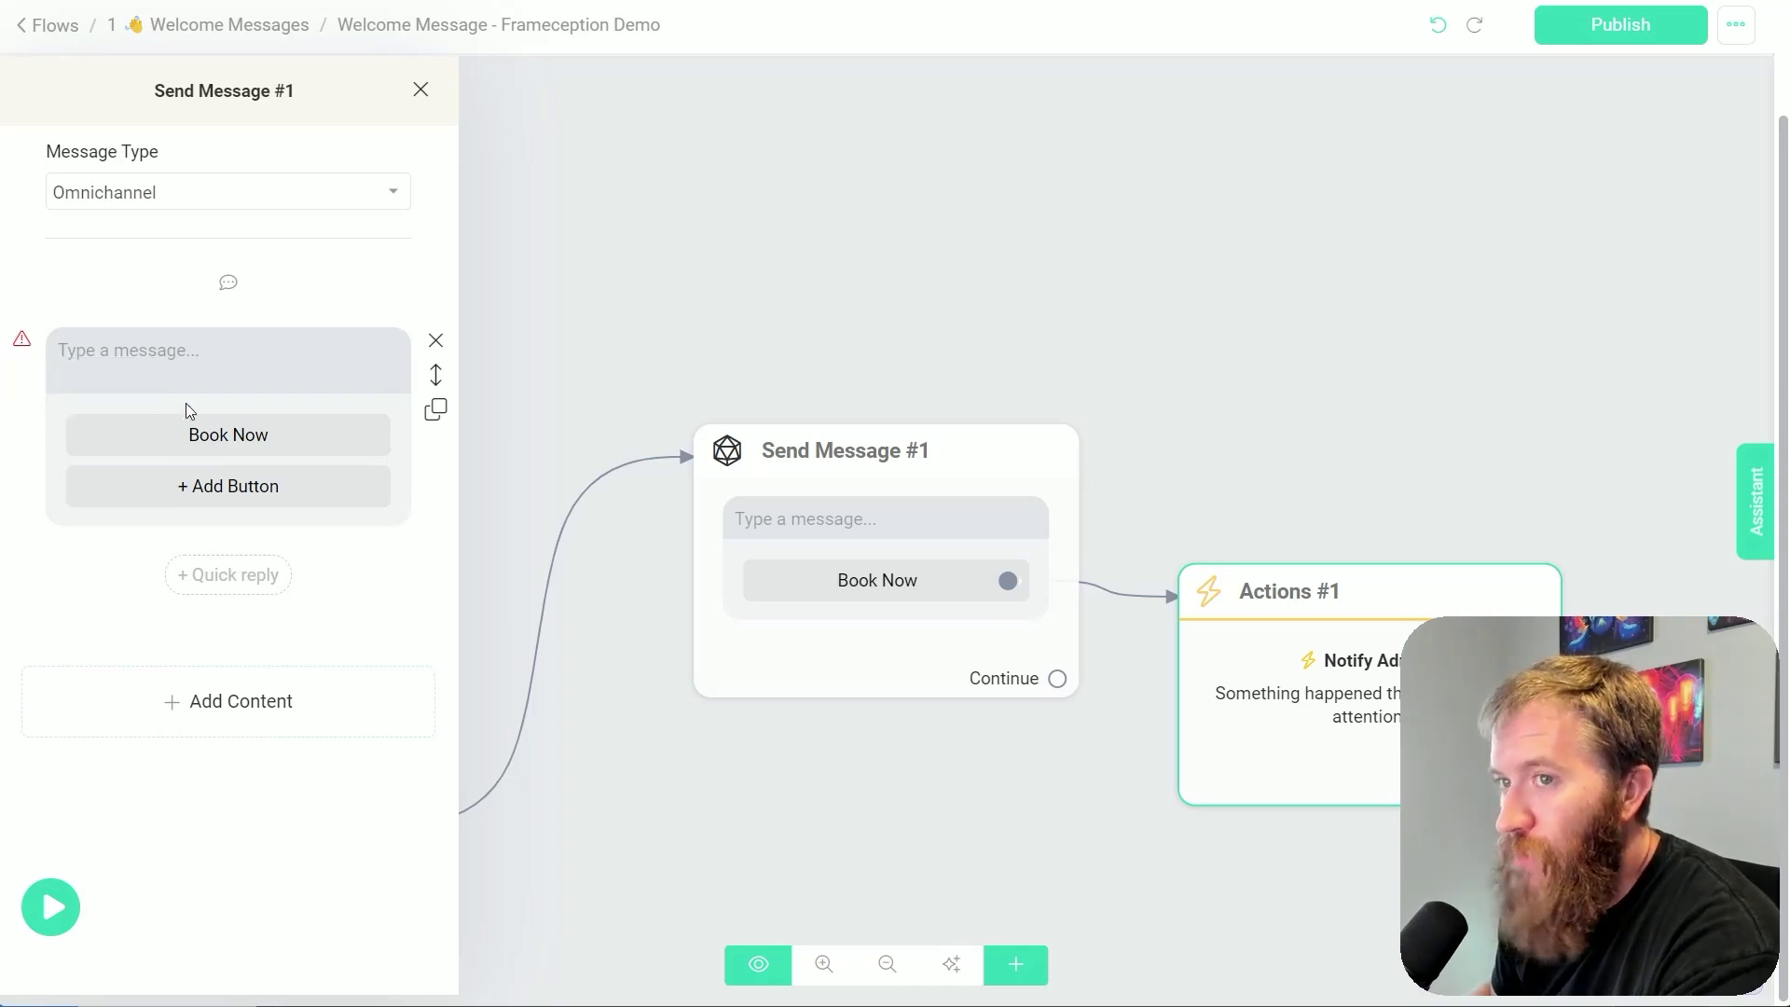
{"action": "left_click", "coordinate": [173, 359]}
{"action": "type", "text": "hlkhjkohjkljkljlkj"}
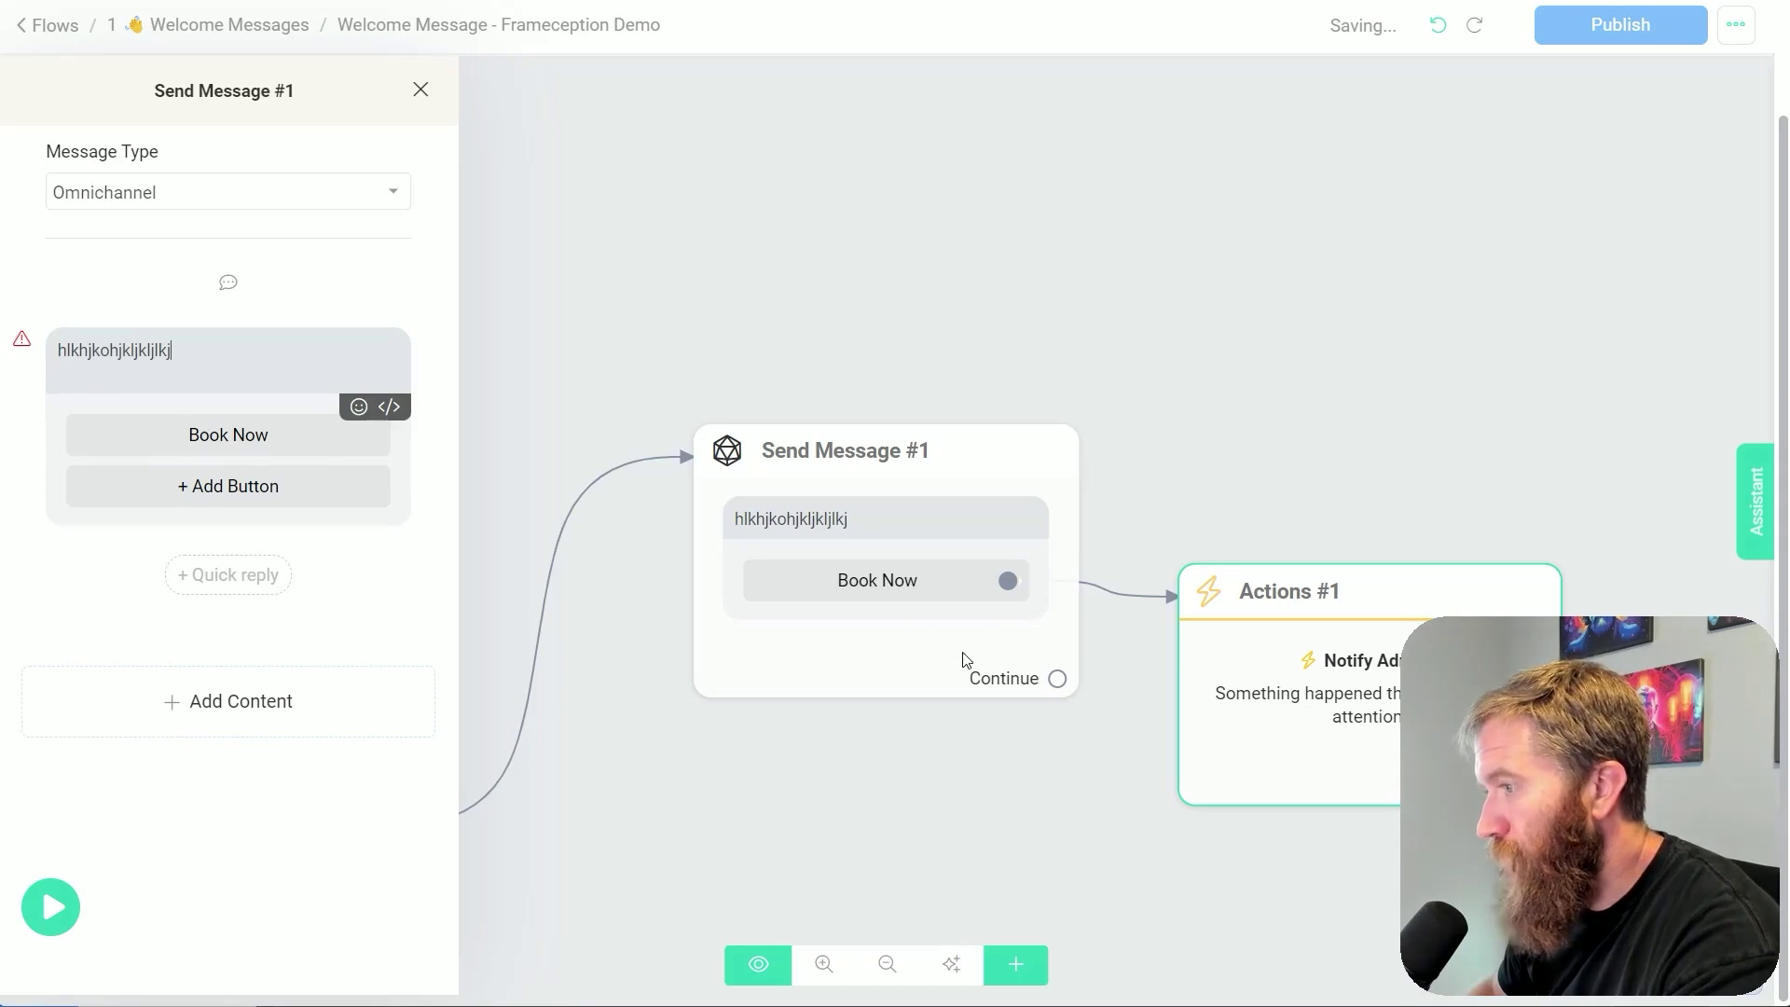
{"action": "left_click", "coordinate": [1065, 442]}
{"action": "left_click", "coordinate": [1005, 395]}
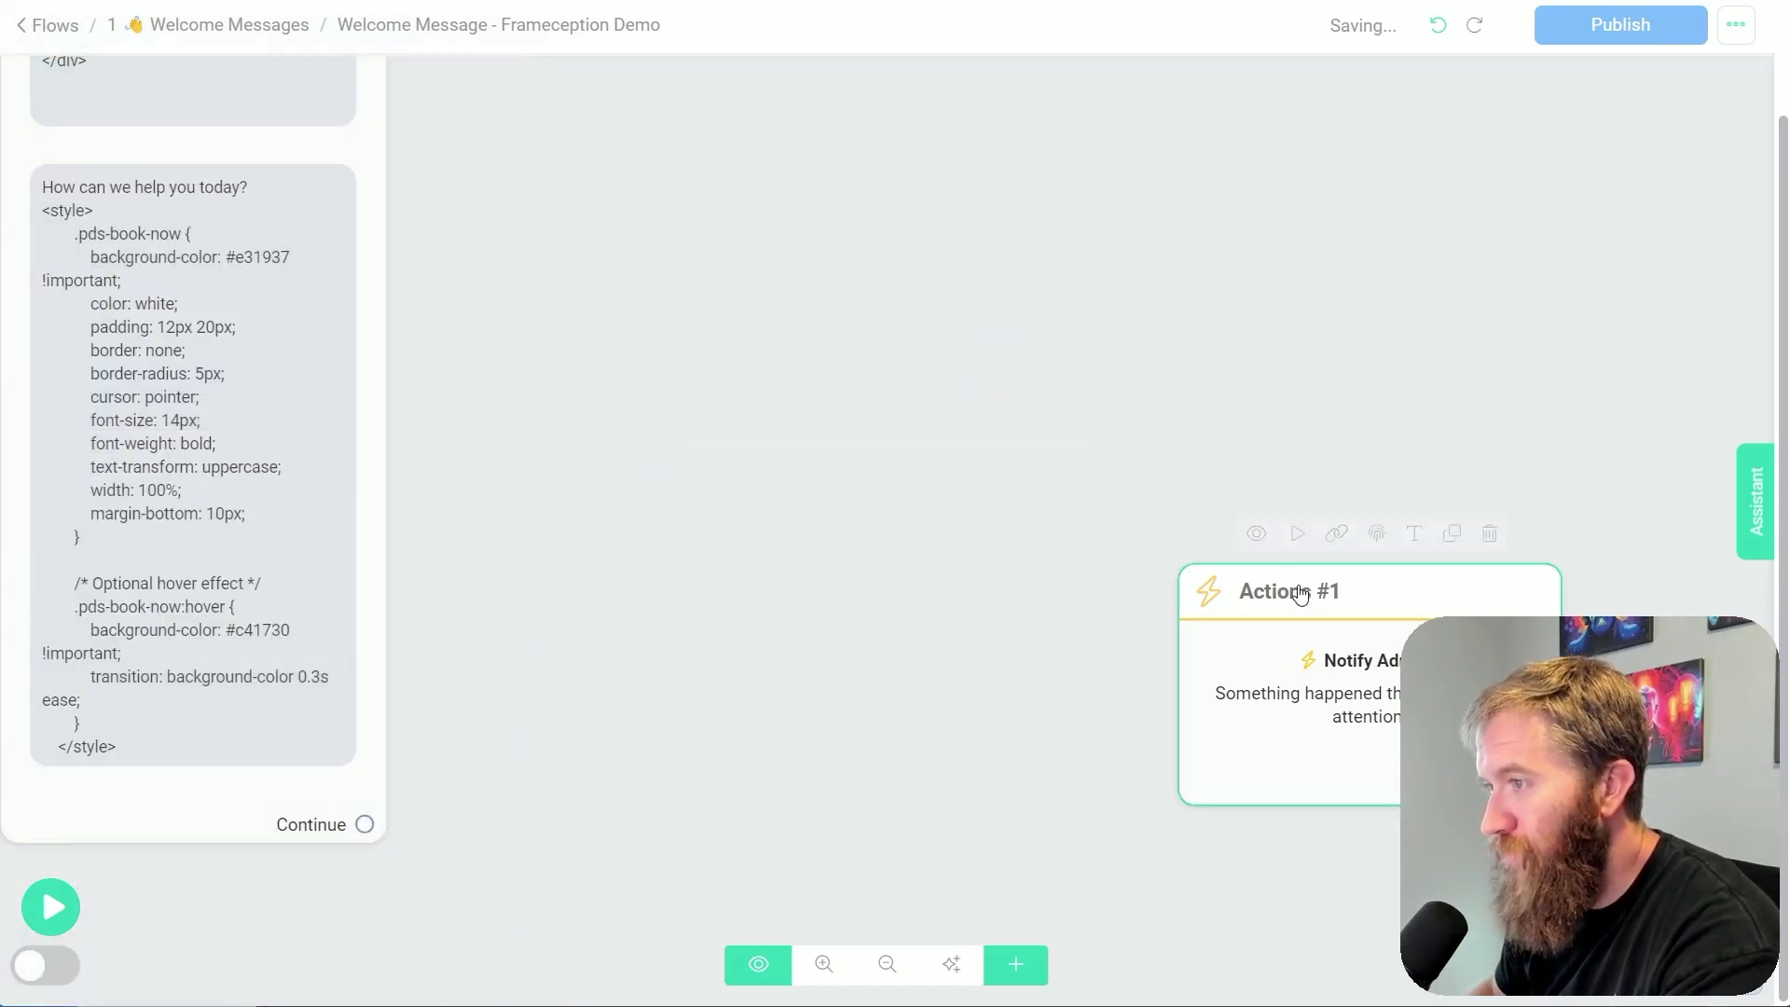
{"action": "left_click", "coordinate": [1131, 469]}
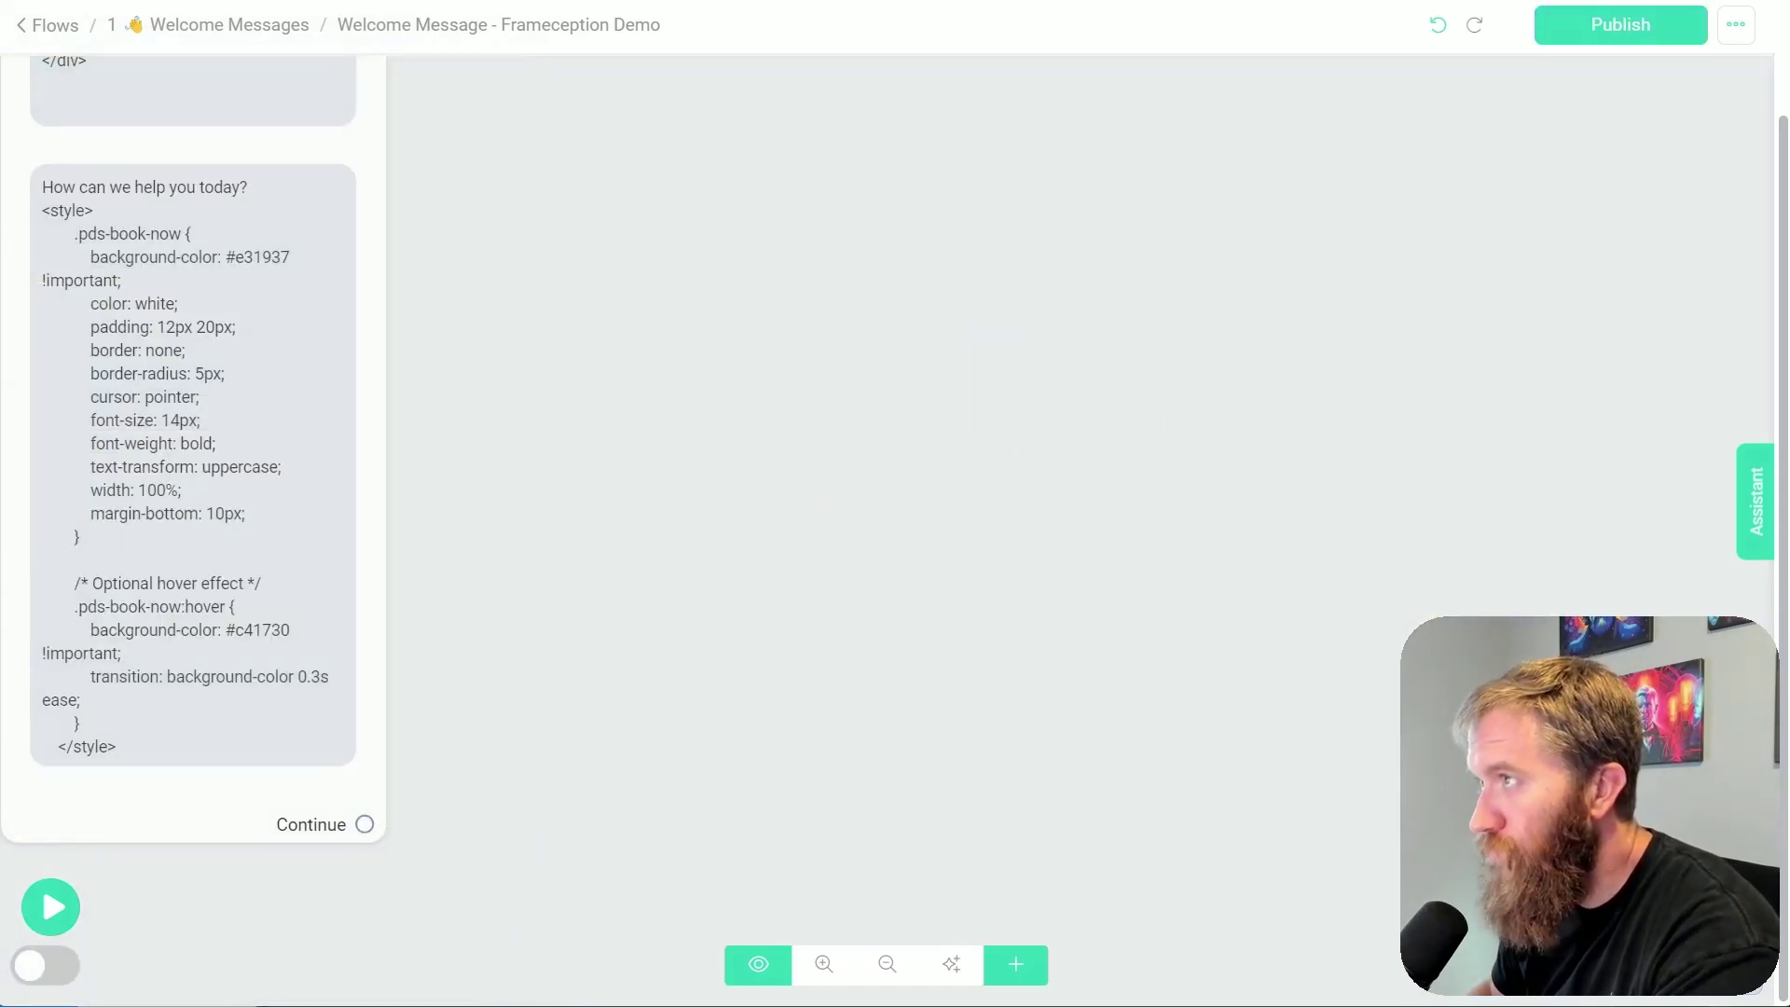
{"action": "left_click", "coordinate": [1604, 2]}
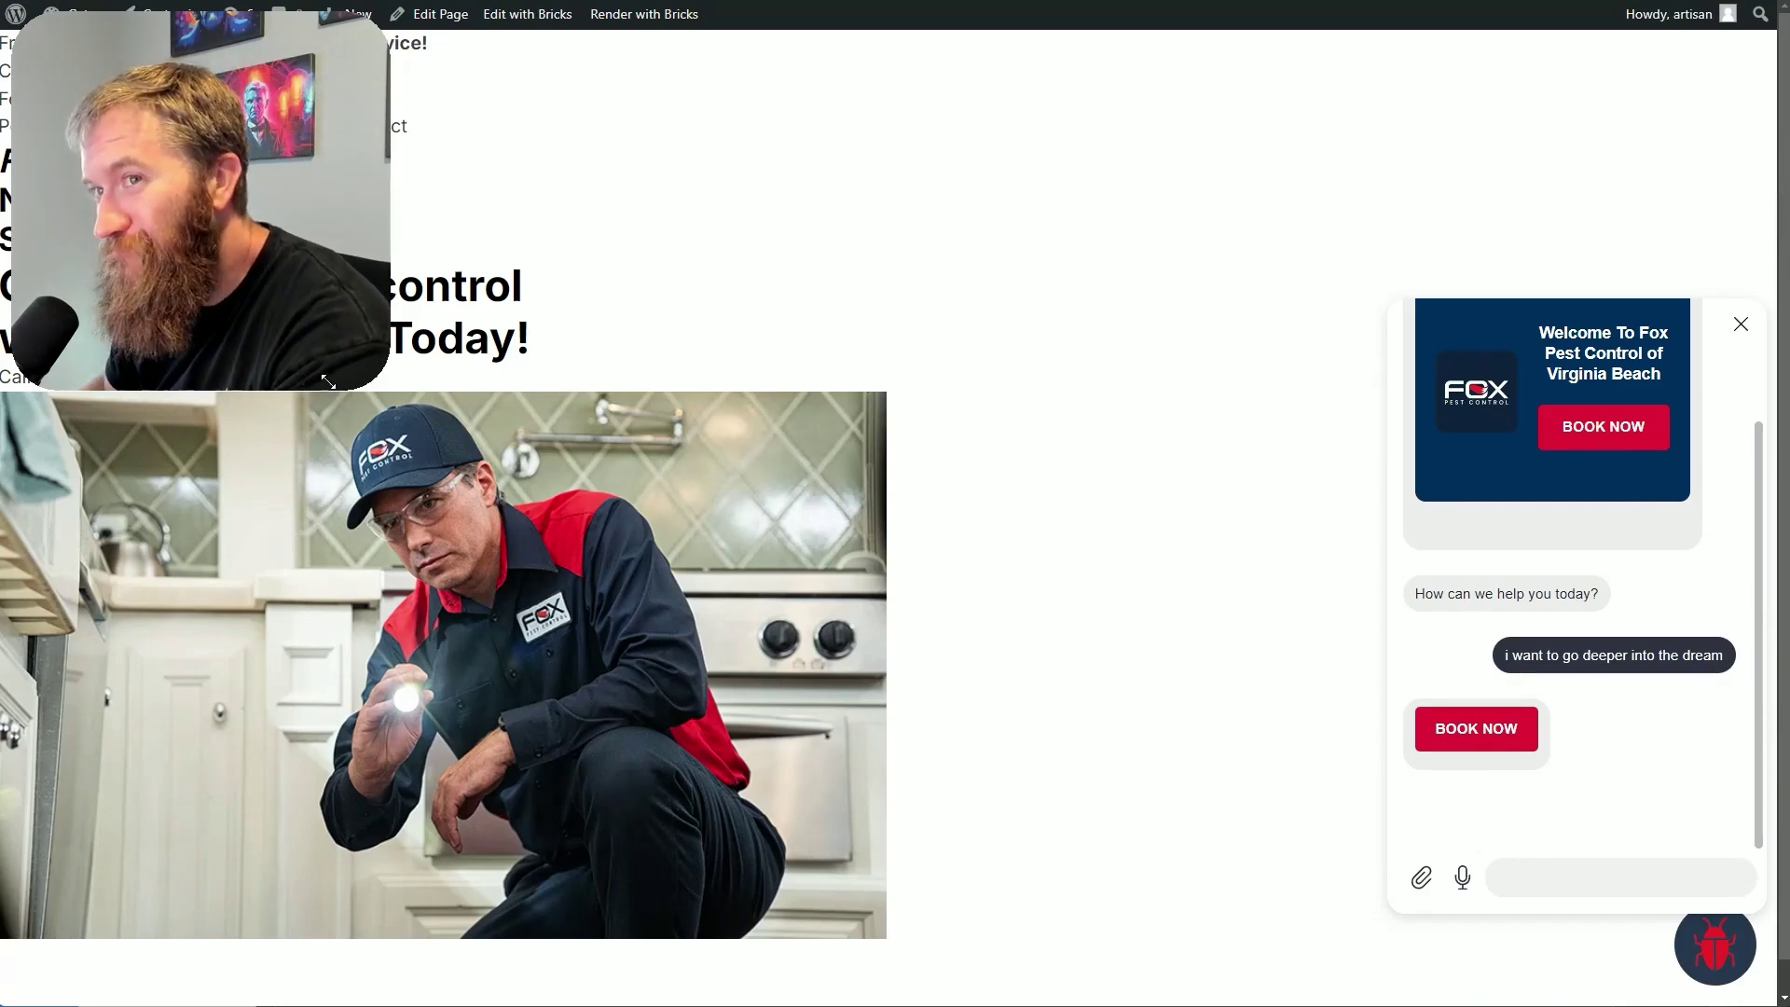
Click BOOK NOW in the webchat to open the external contact form
{"action": "left_click", "coordinate": [1496, 743]}
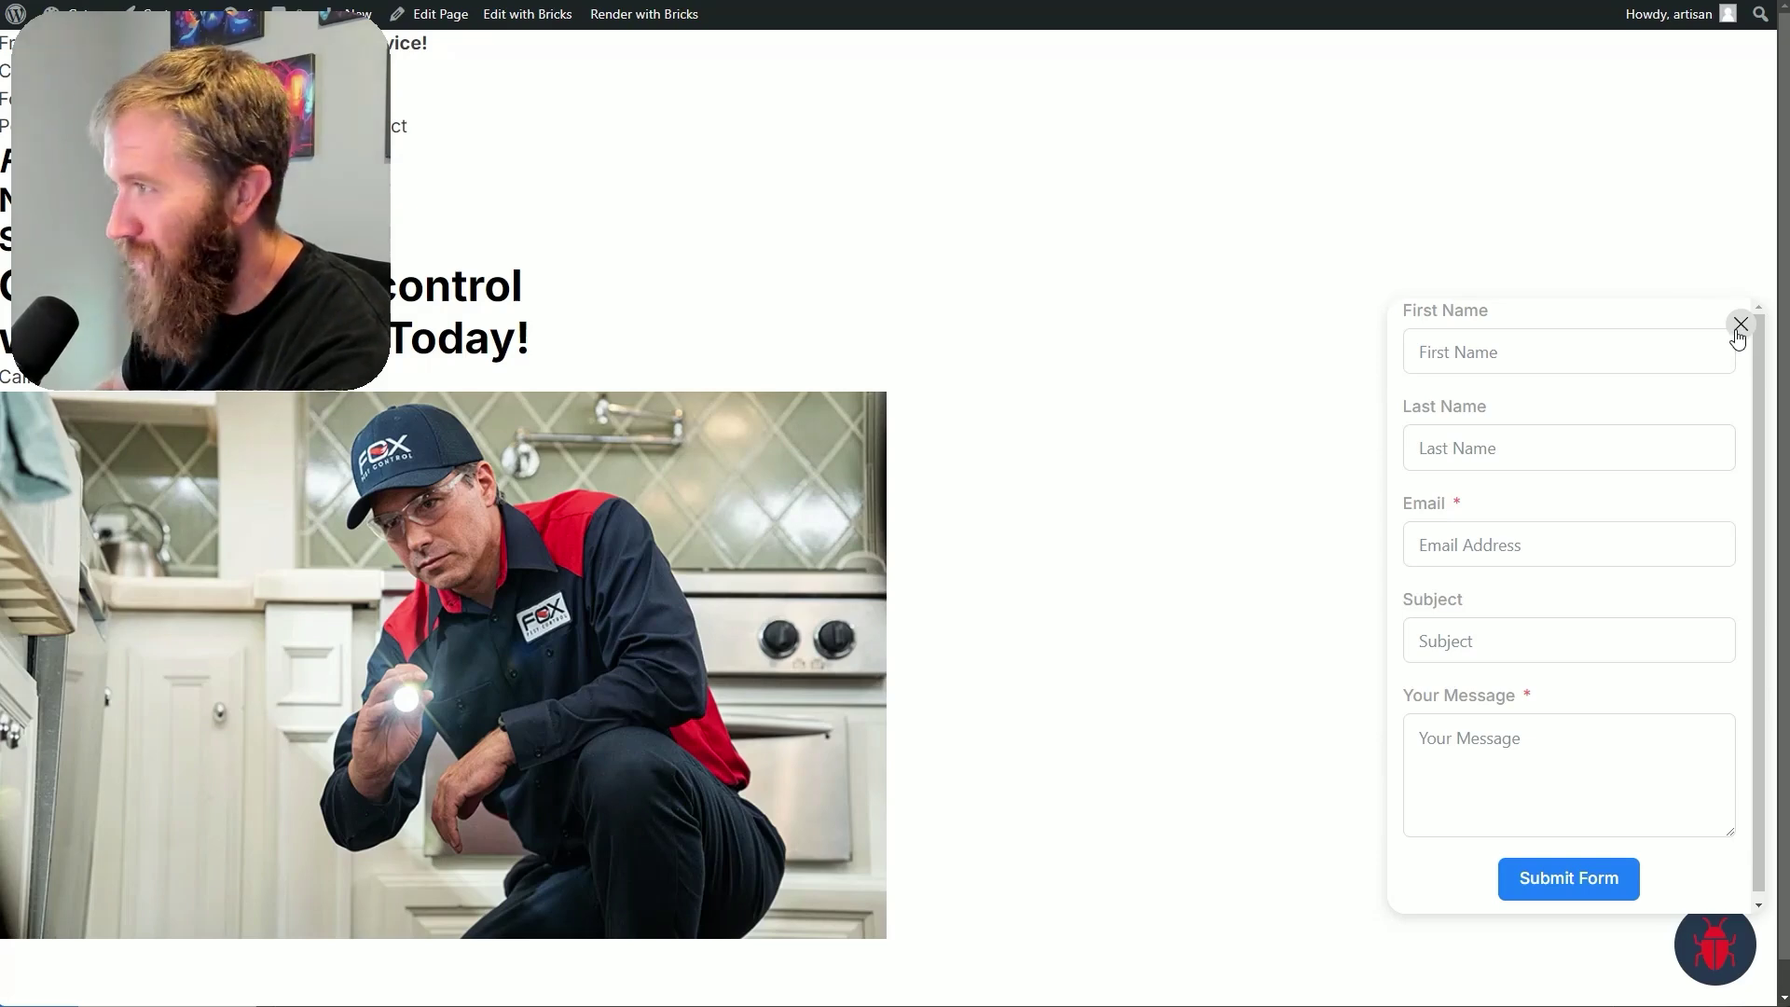
Reopen the form panel and fill in the first name, last name and email fields
{"action": "left_click", "coordinate": [1740, 325]}
{"action": "left_click", "coordinate": [1714, 941]}
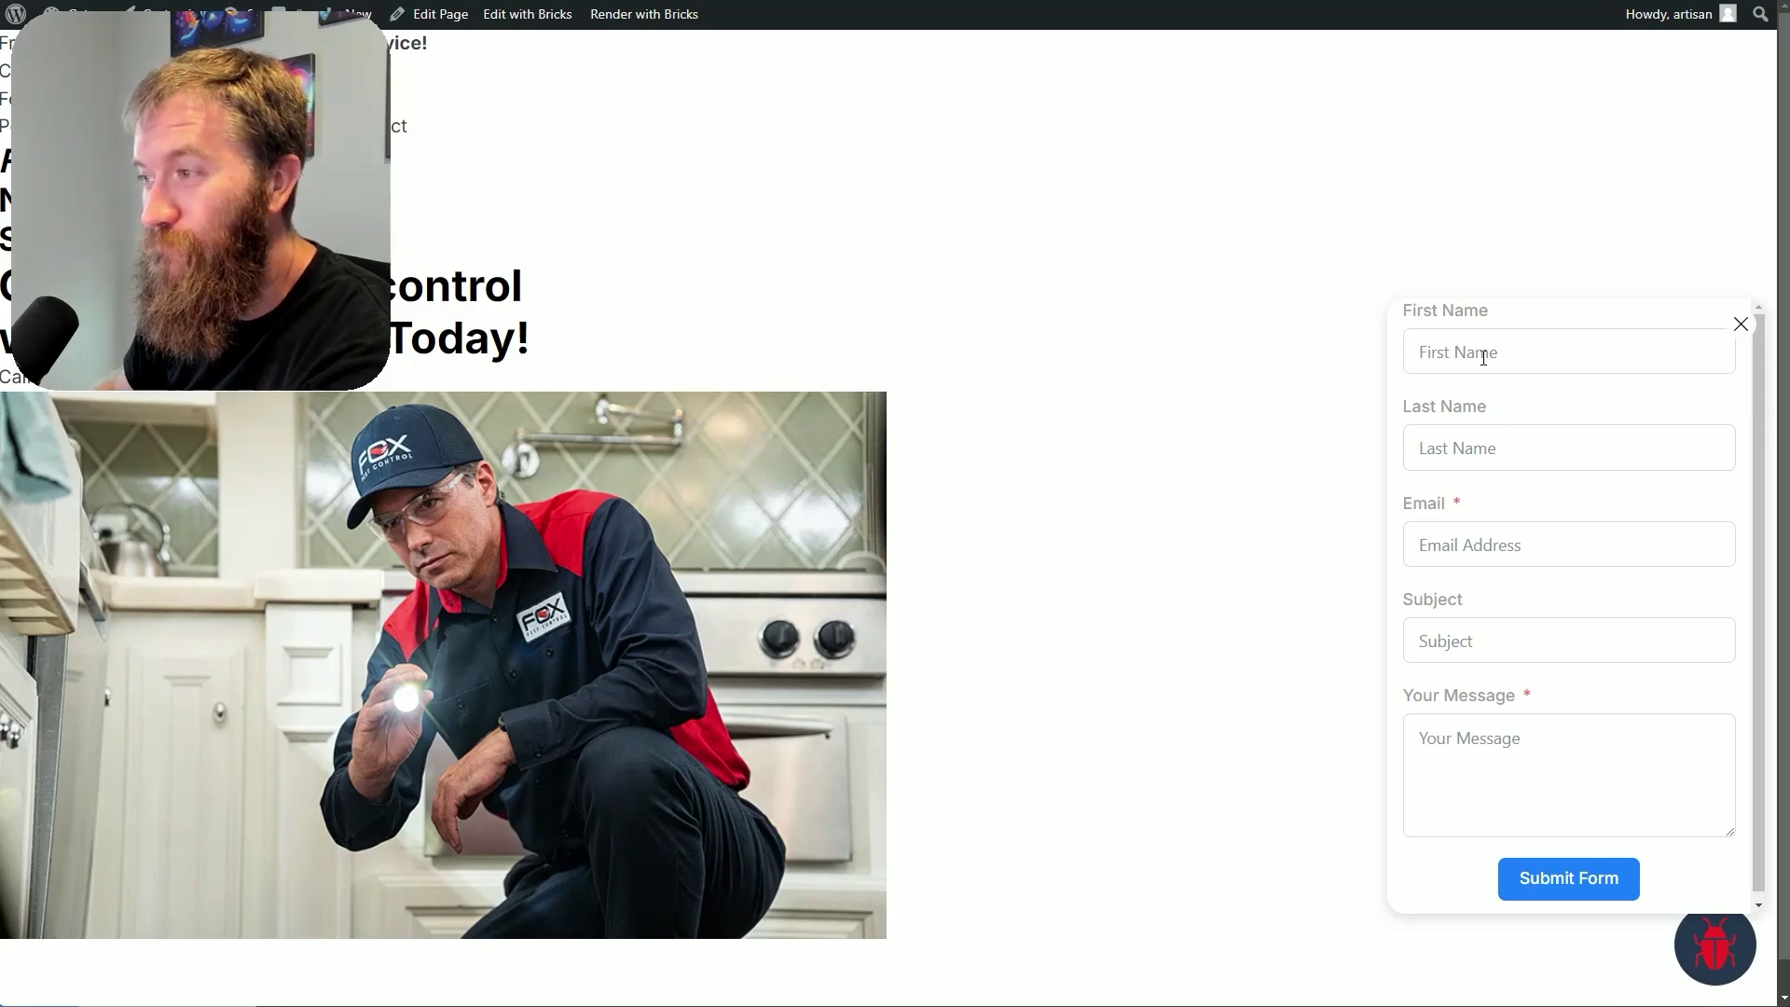
{"action": "left_click", "coordinate": [1483, 359]}
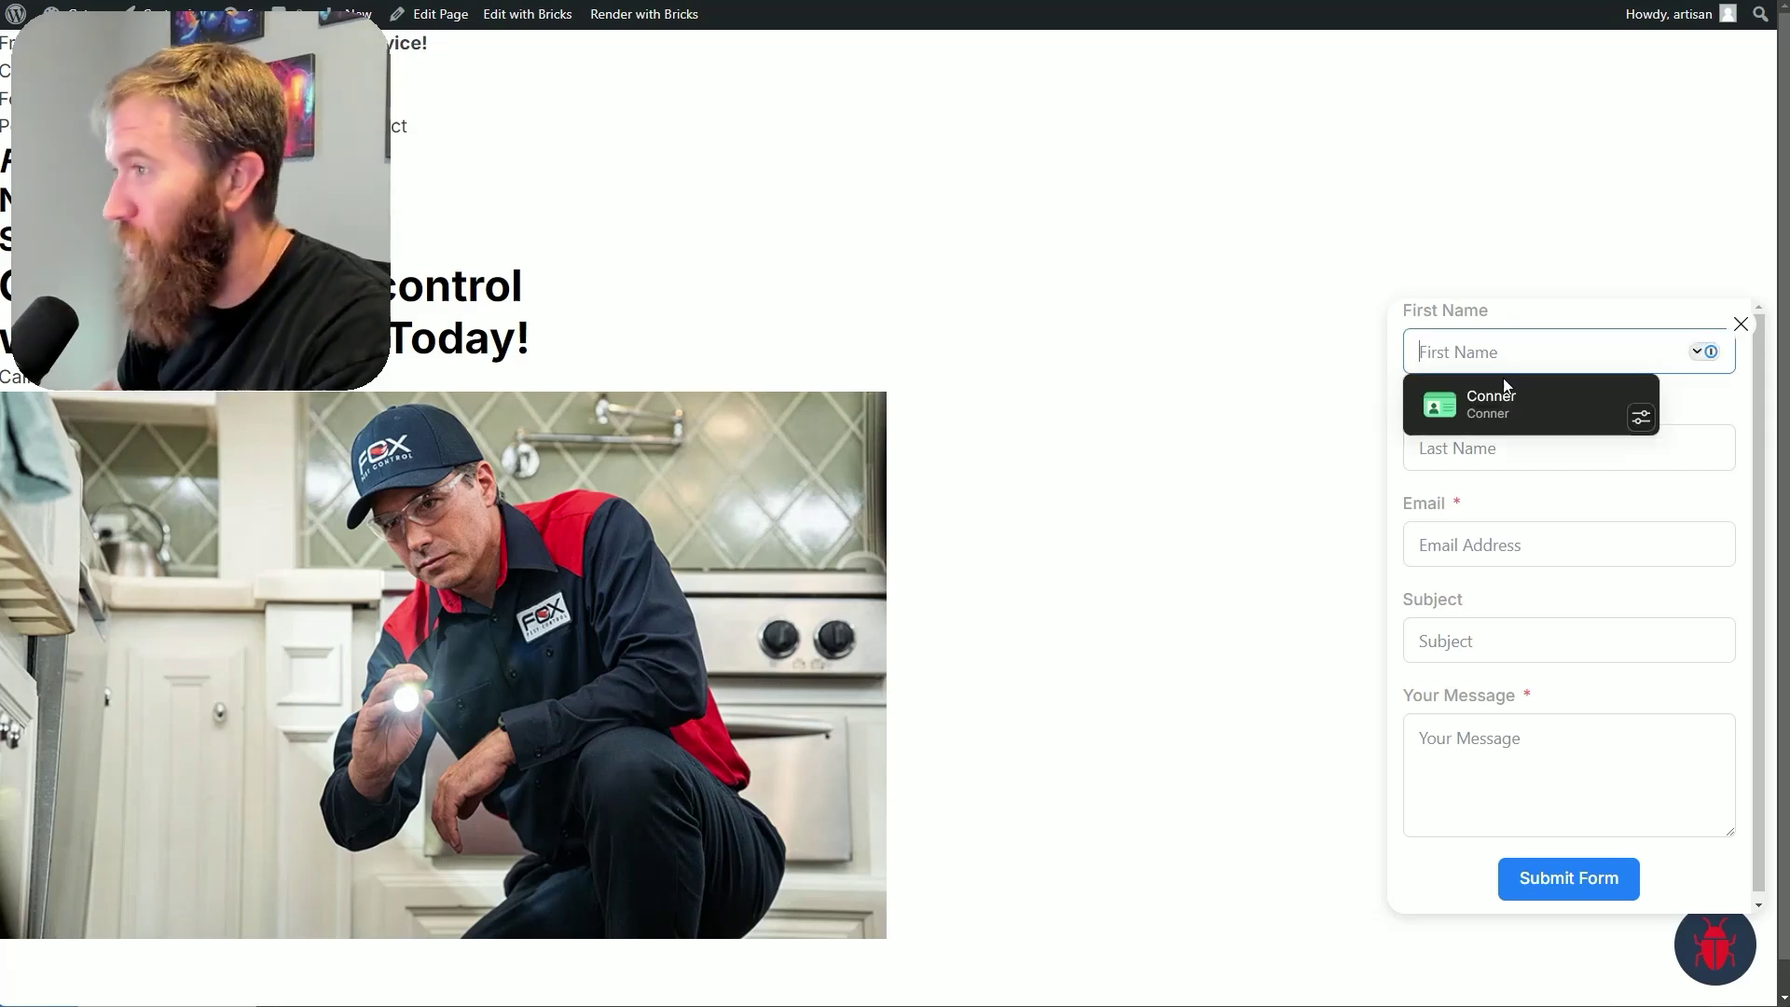
{"action": "key", "text": "Tab"}
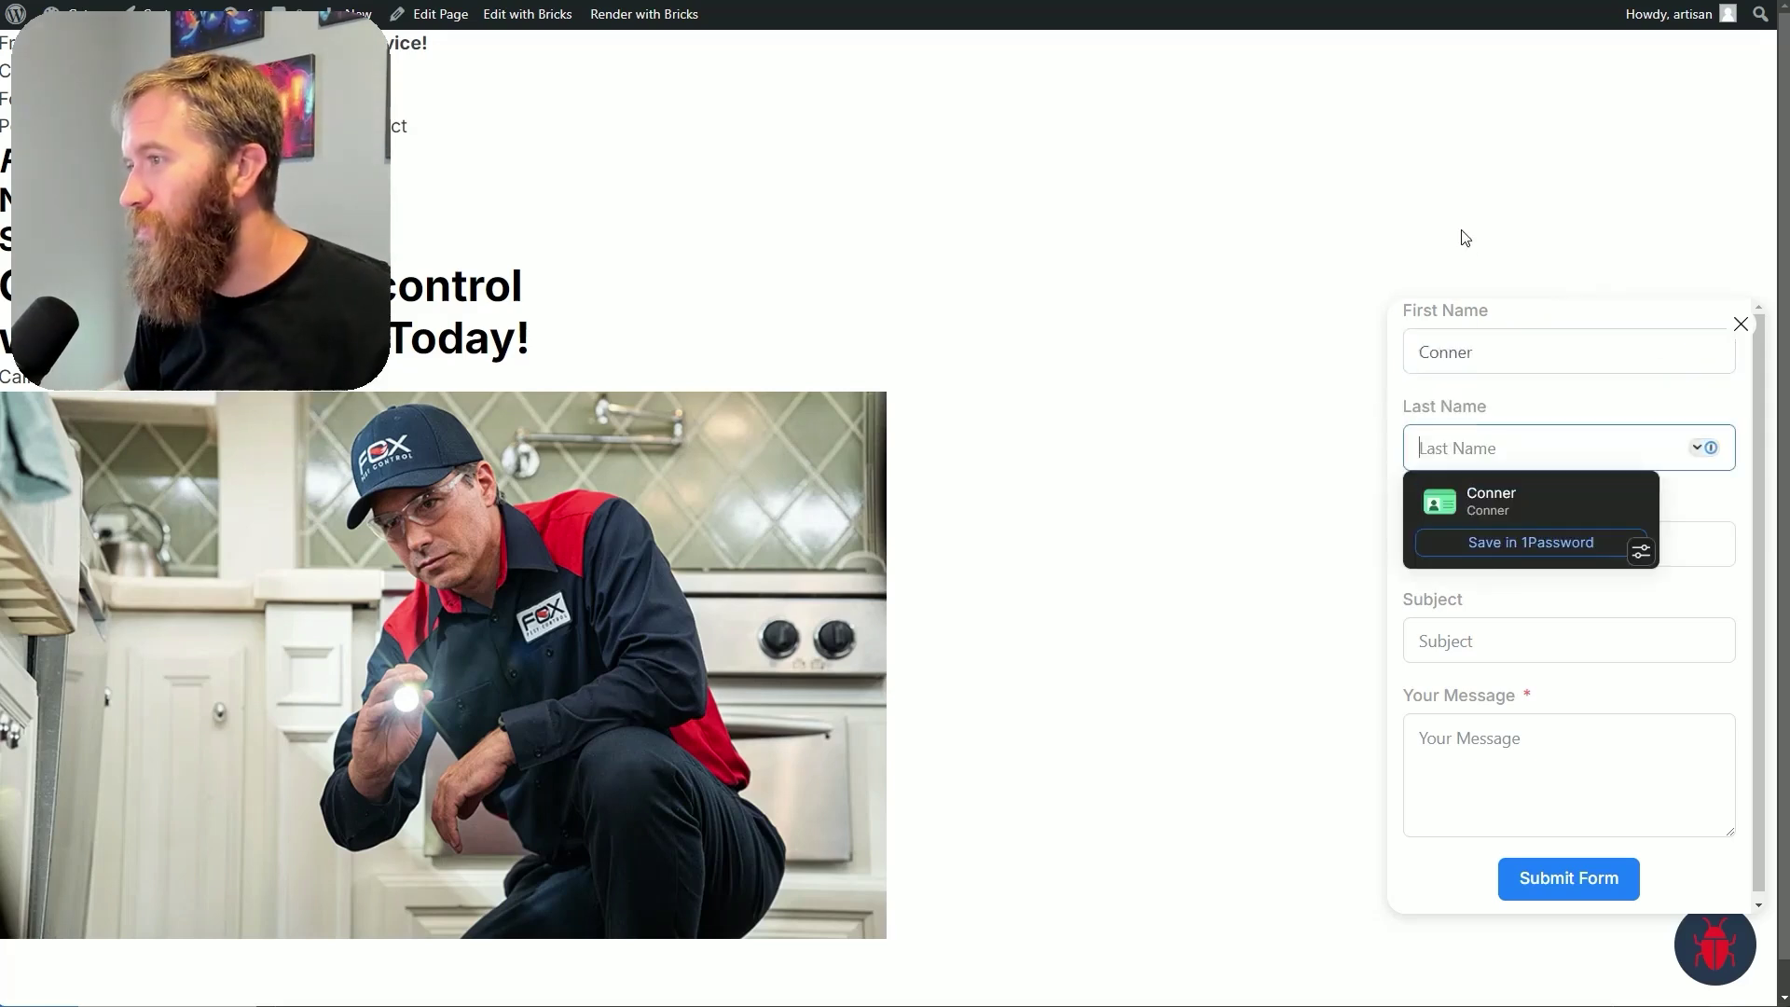
{"action": "key", "text": "Tab"}
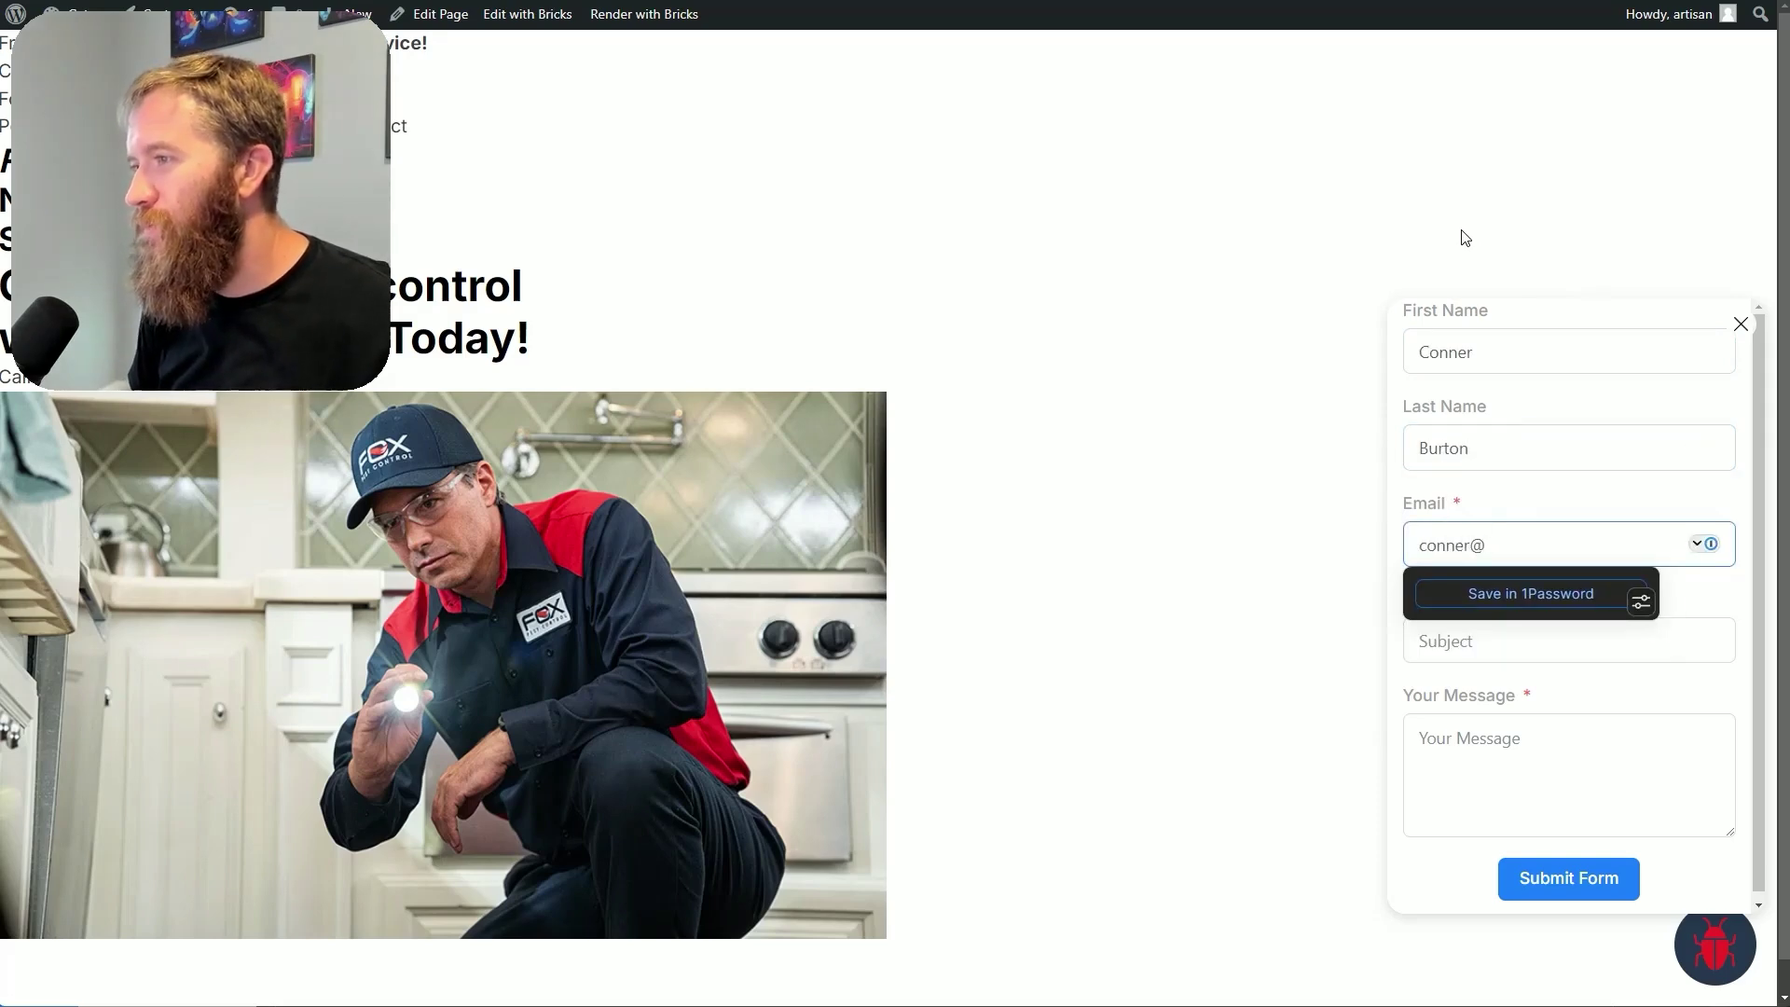
Skip Subject and enter the message 'Hello chatbot builders.... are you ready to exit the dream?'
{"action": "key", "text": "Tab"}
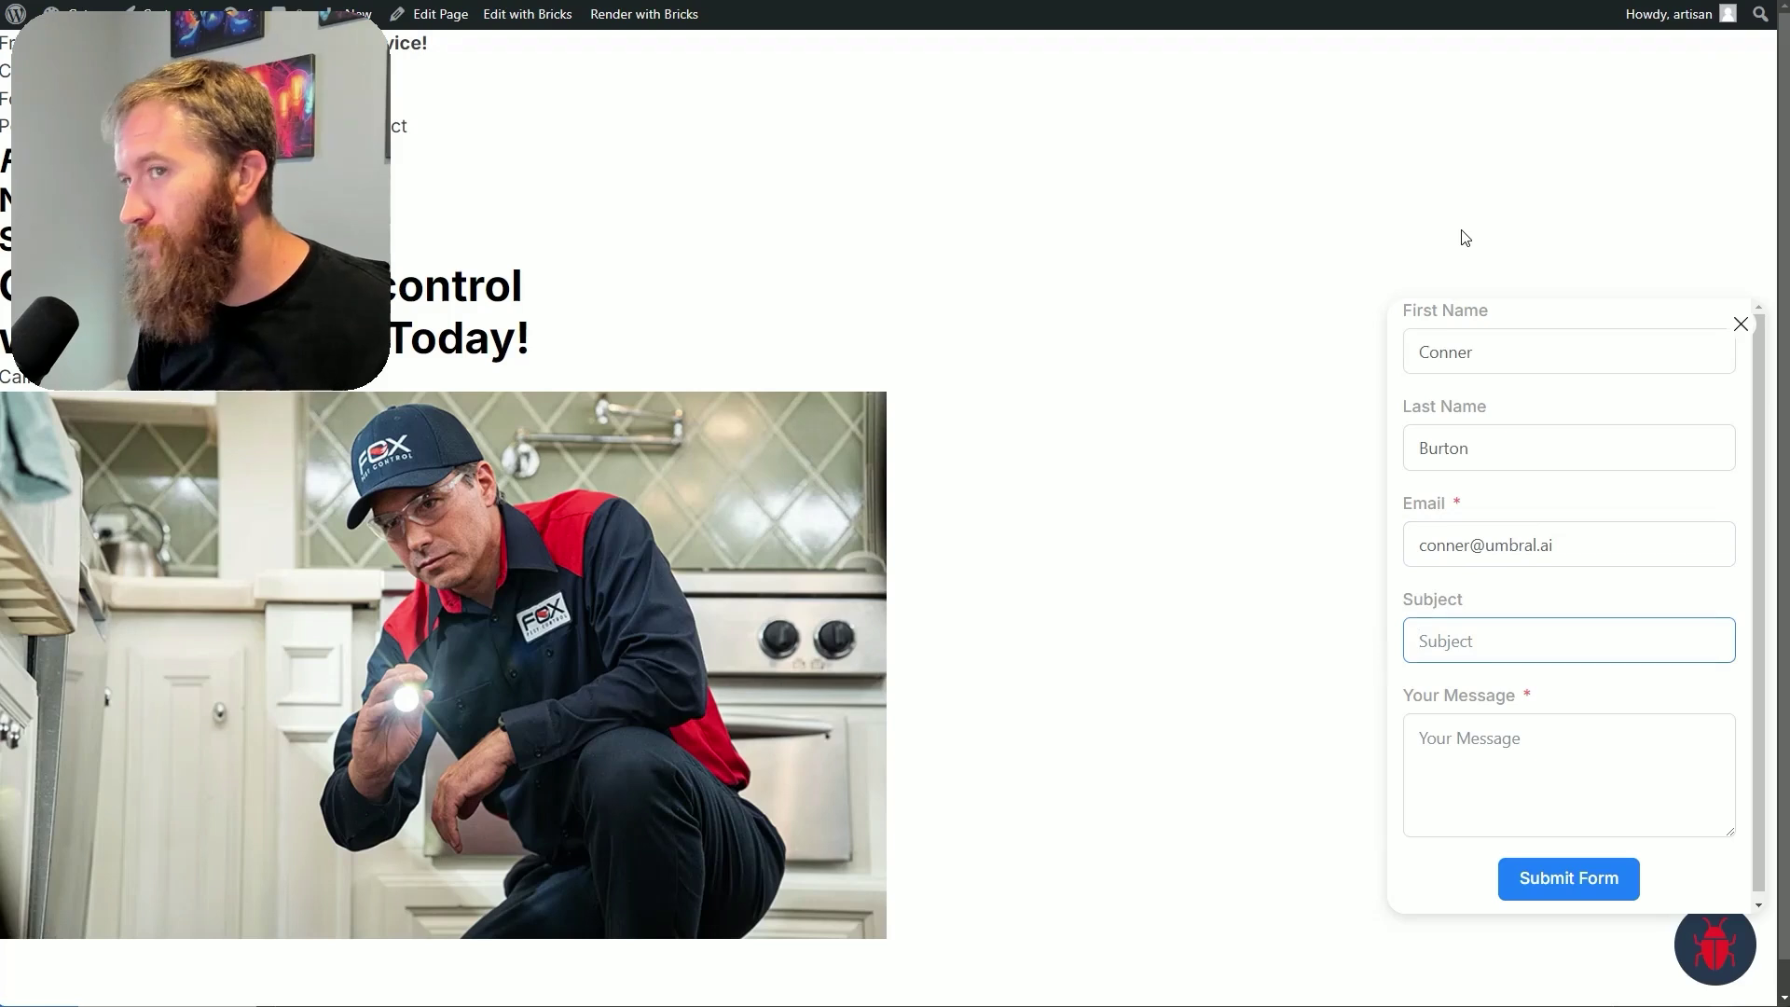
{"action": "key", "text": "Tab"}
{"action": "type", "text": "Hel"}
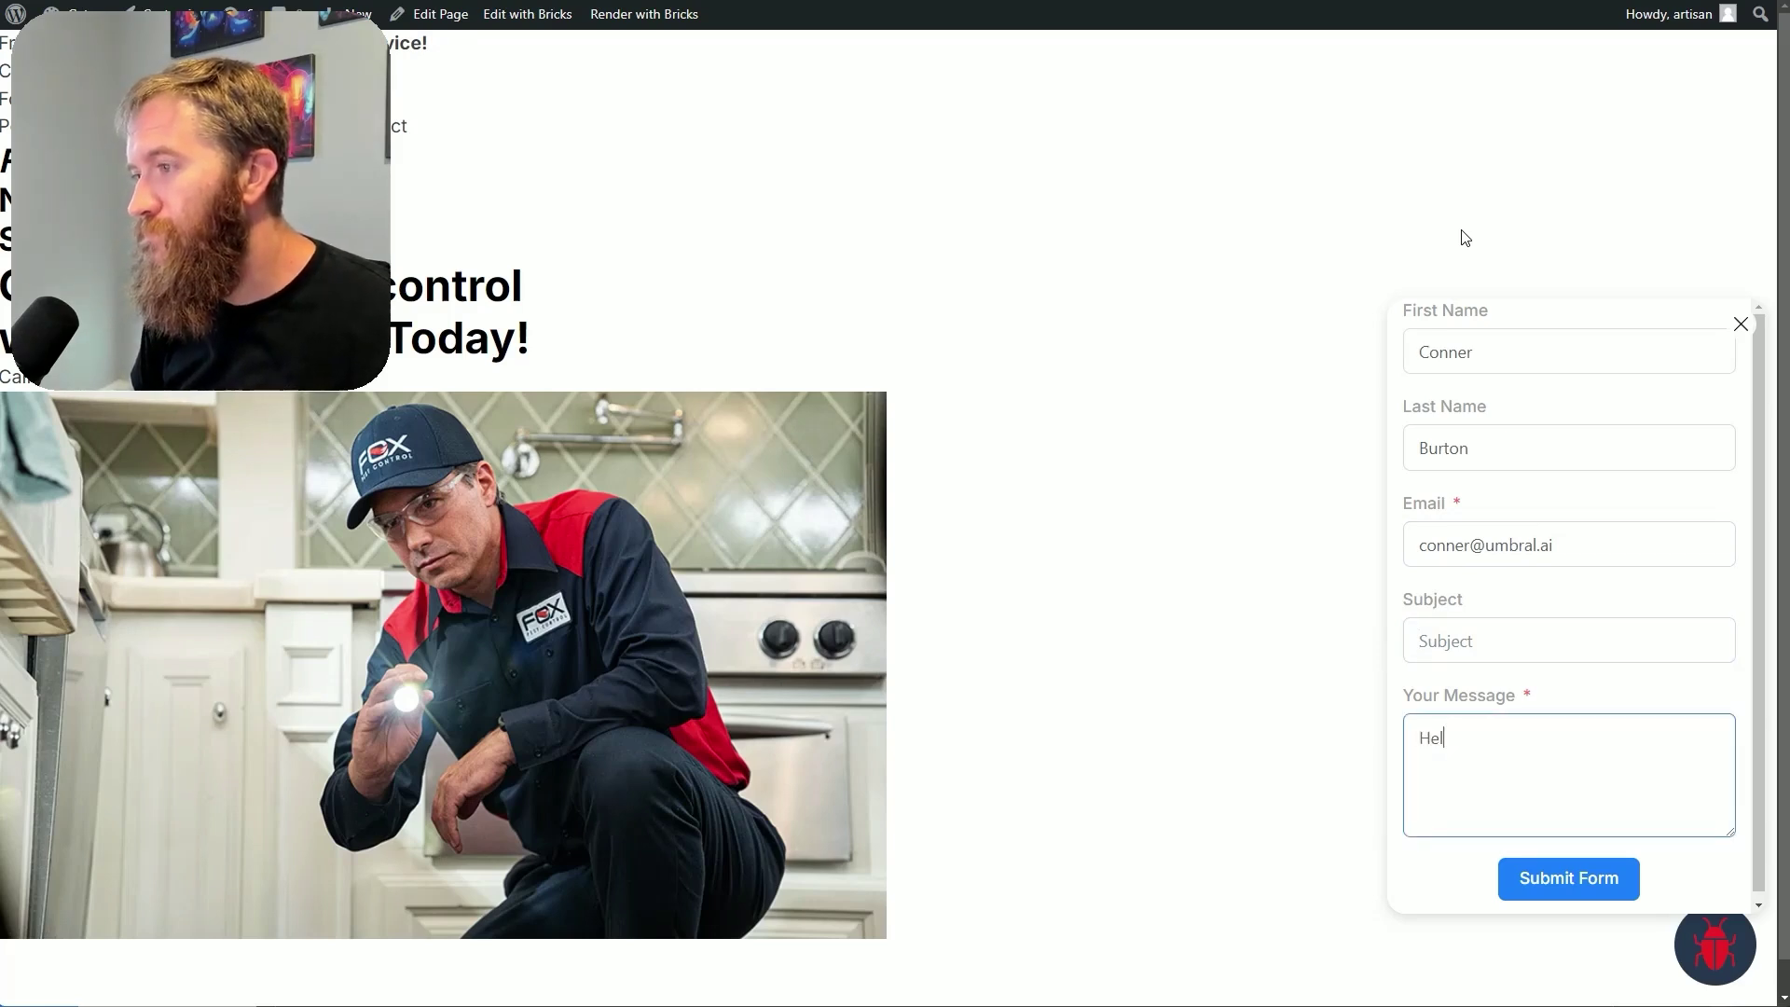
{"action": "type", "text": "lo chatbot builders"}
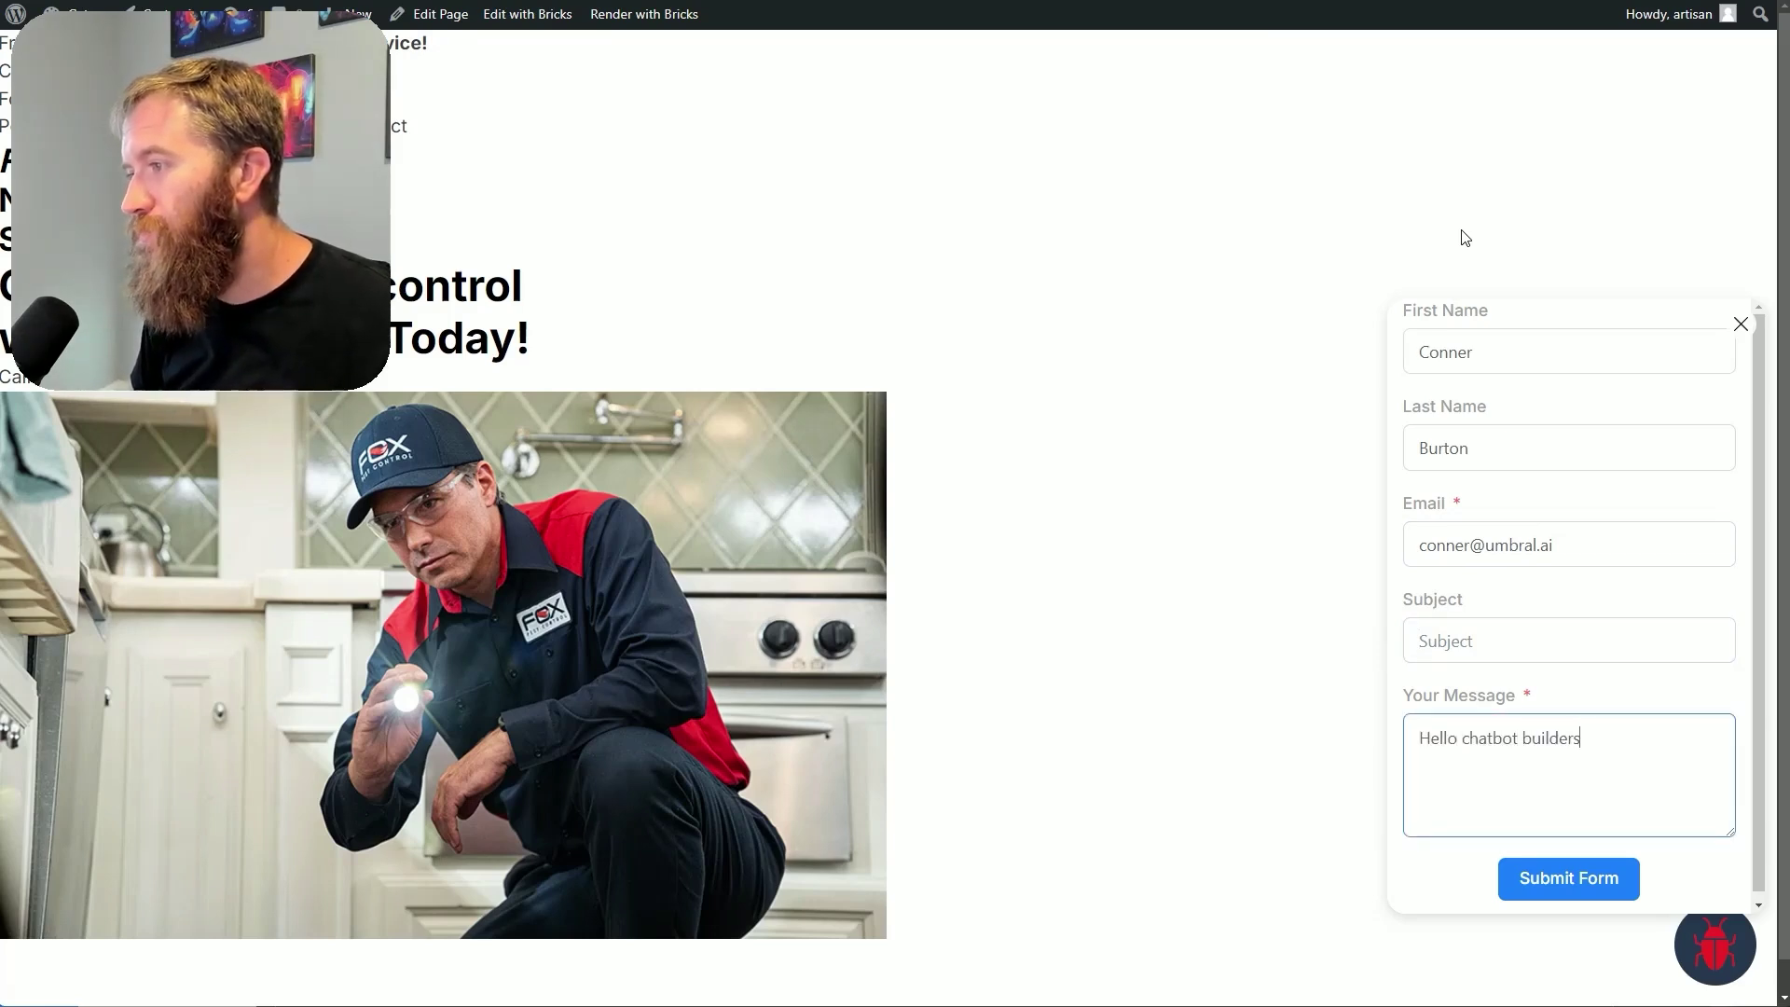
{"action": "type", "text": ".... are "}
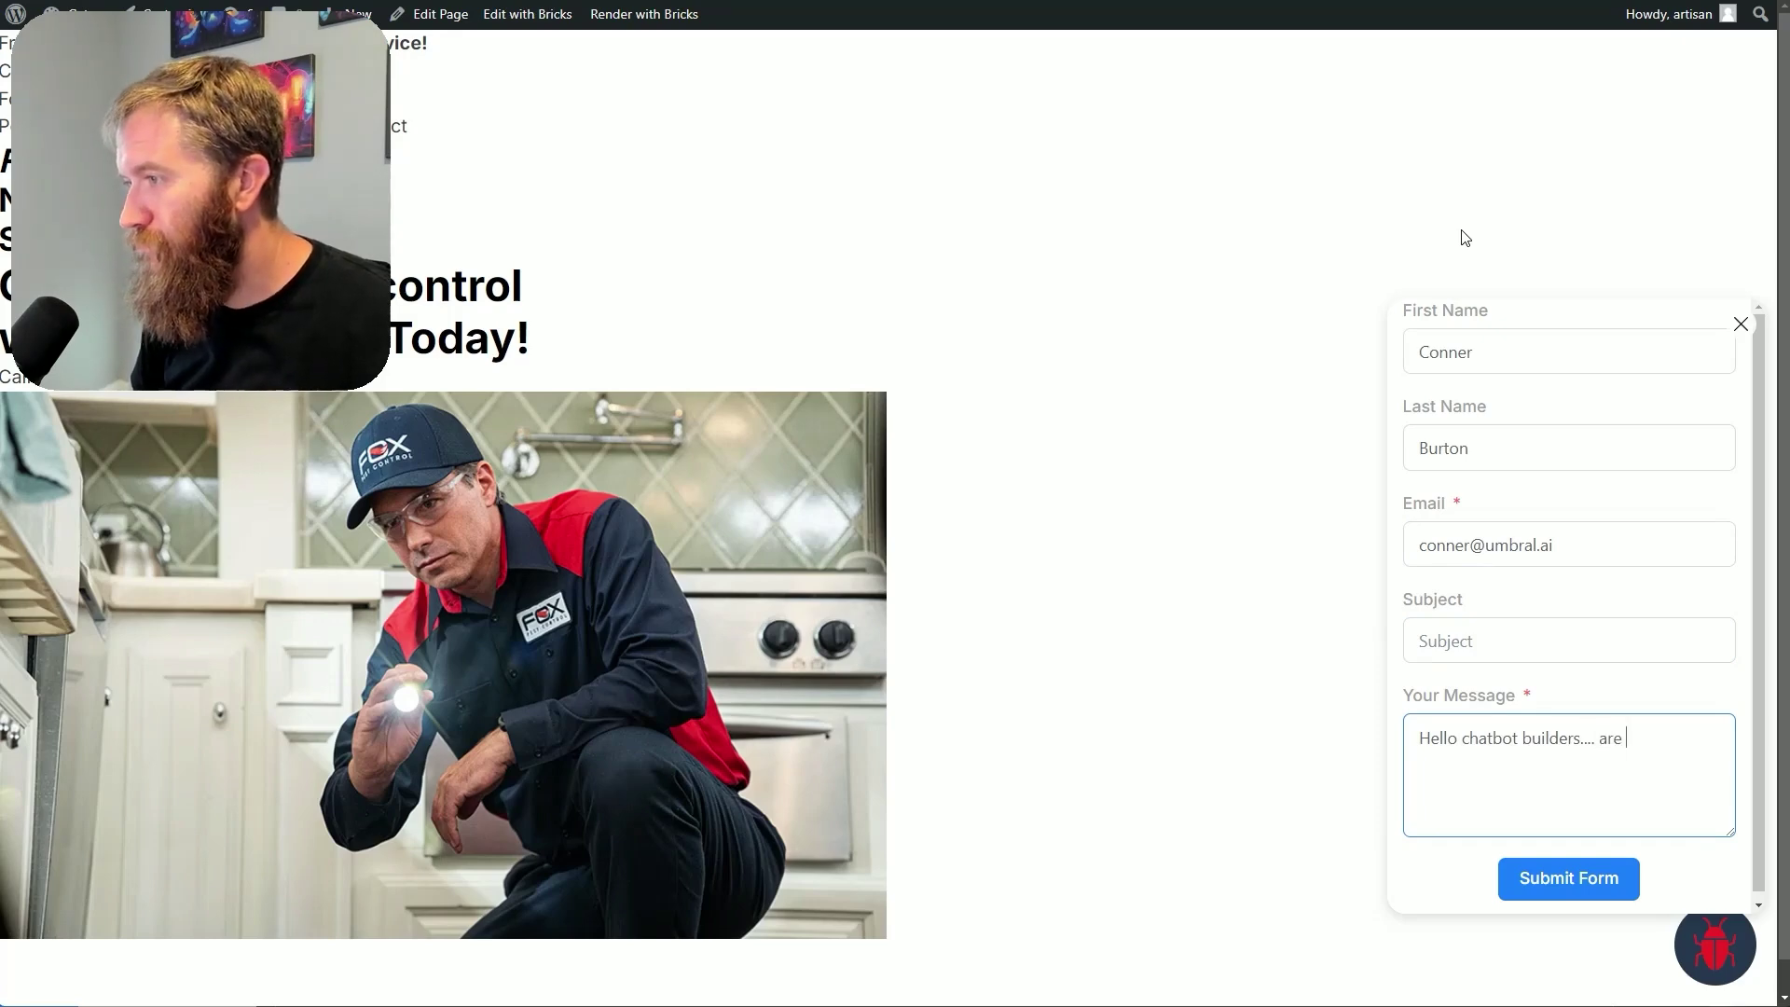
{"action": "type", "text": "you ready to exit the dream?"}
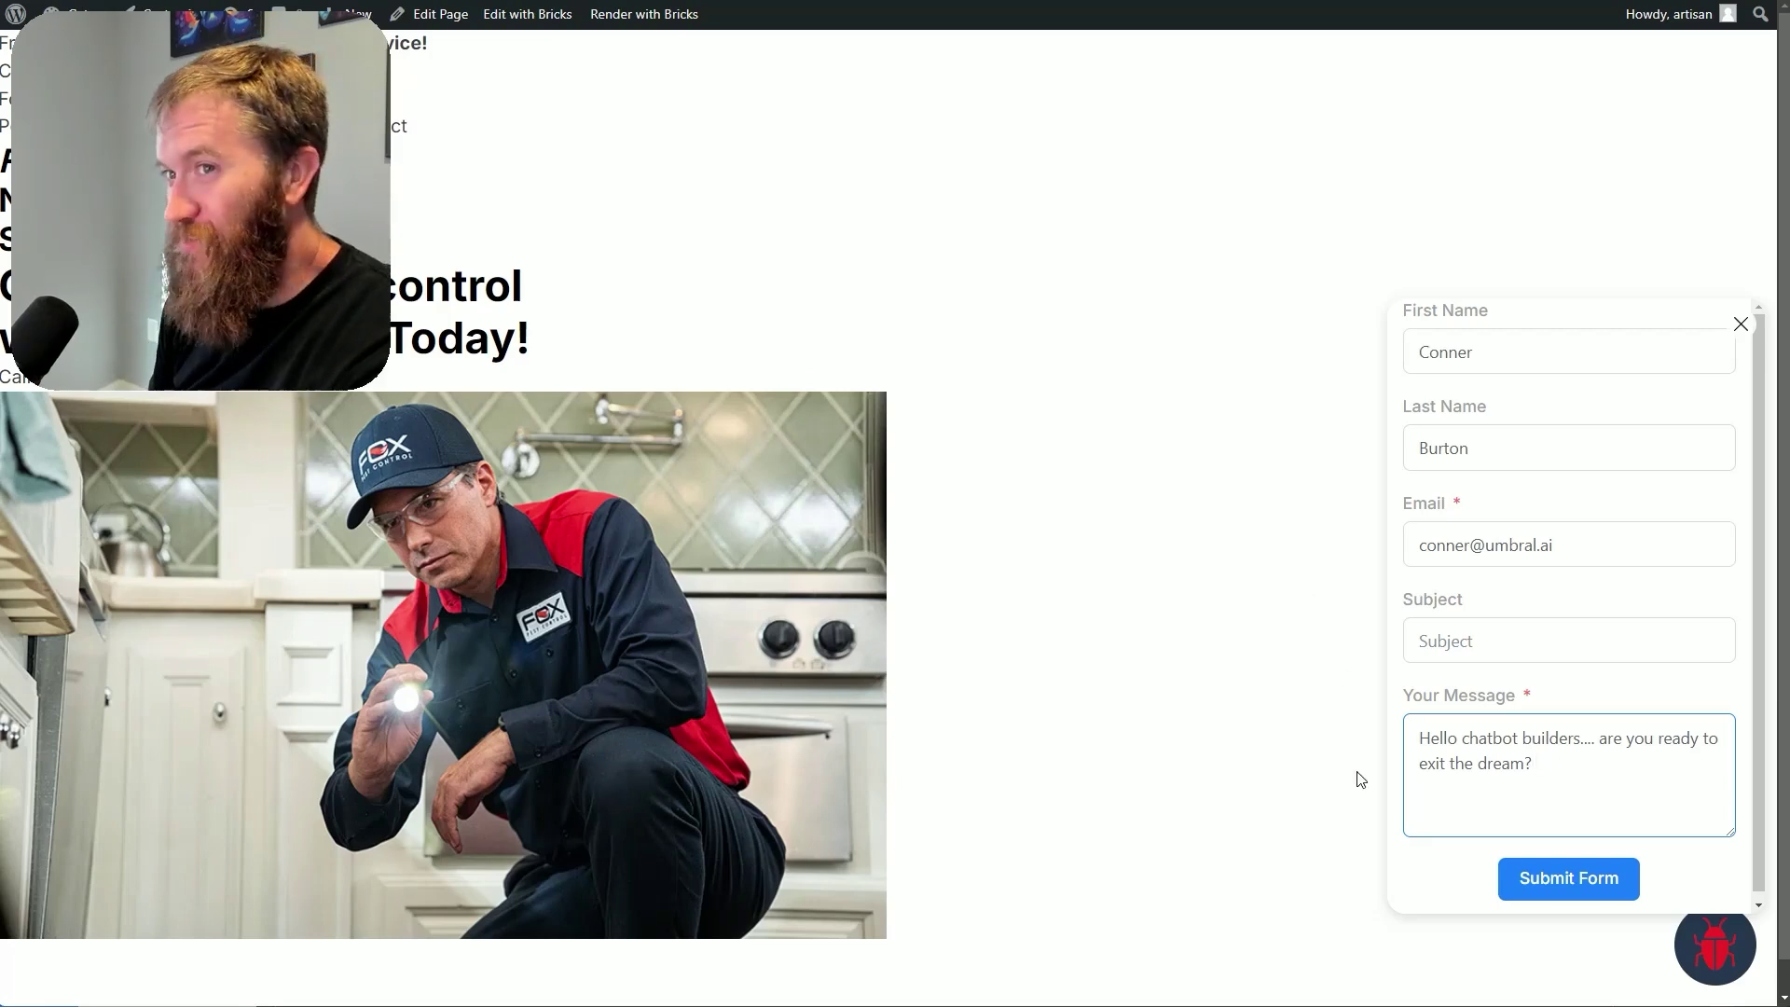
Submit the form and highlight the returned Data From Form Entry details in the chat
{"action": "left_click", "coordinate": [1529, 882]}
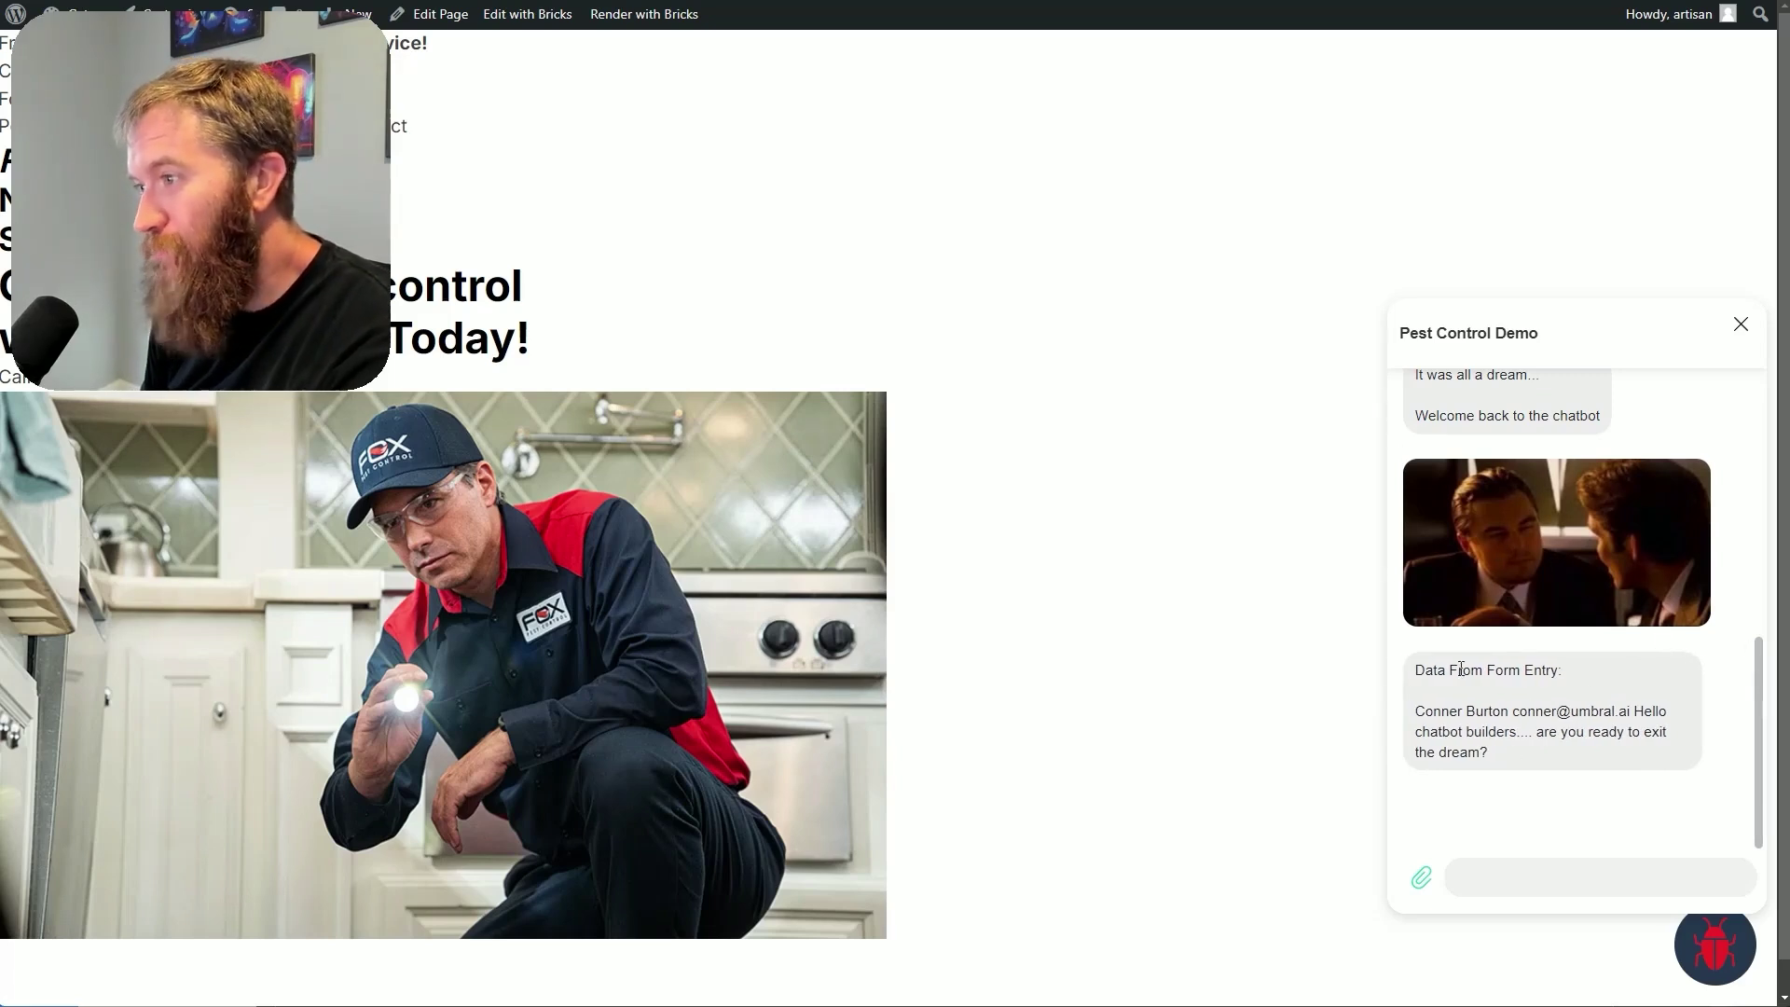
{"action": "left_click_drag", "start_coordinate": [1412, 671], "coordinate": [1627, 681]}
{"action": "left_click", "coordinate": [1511, 714]}
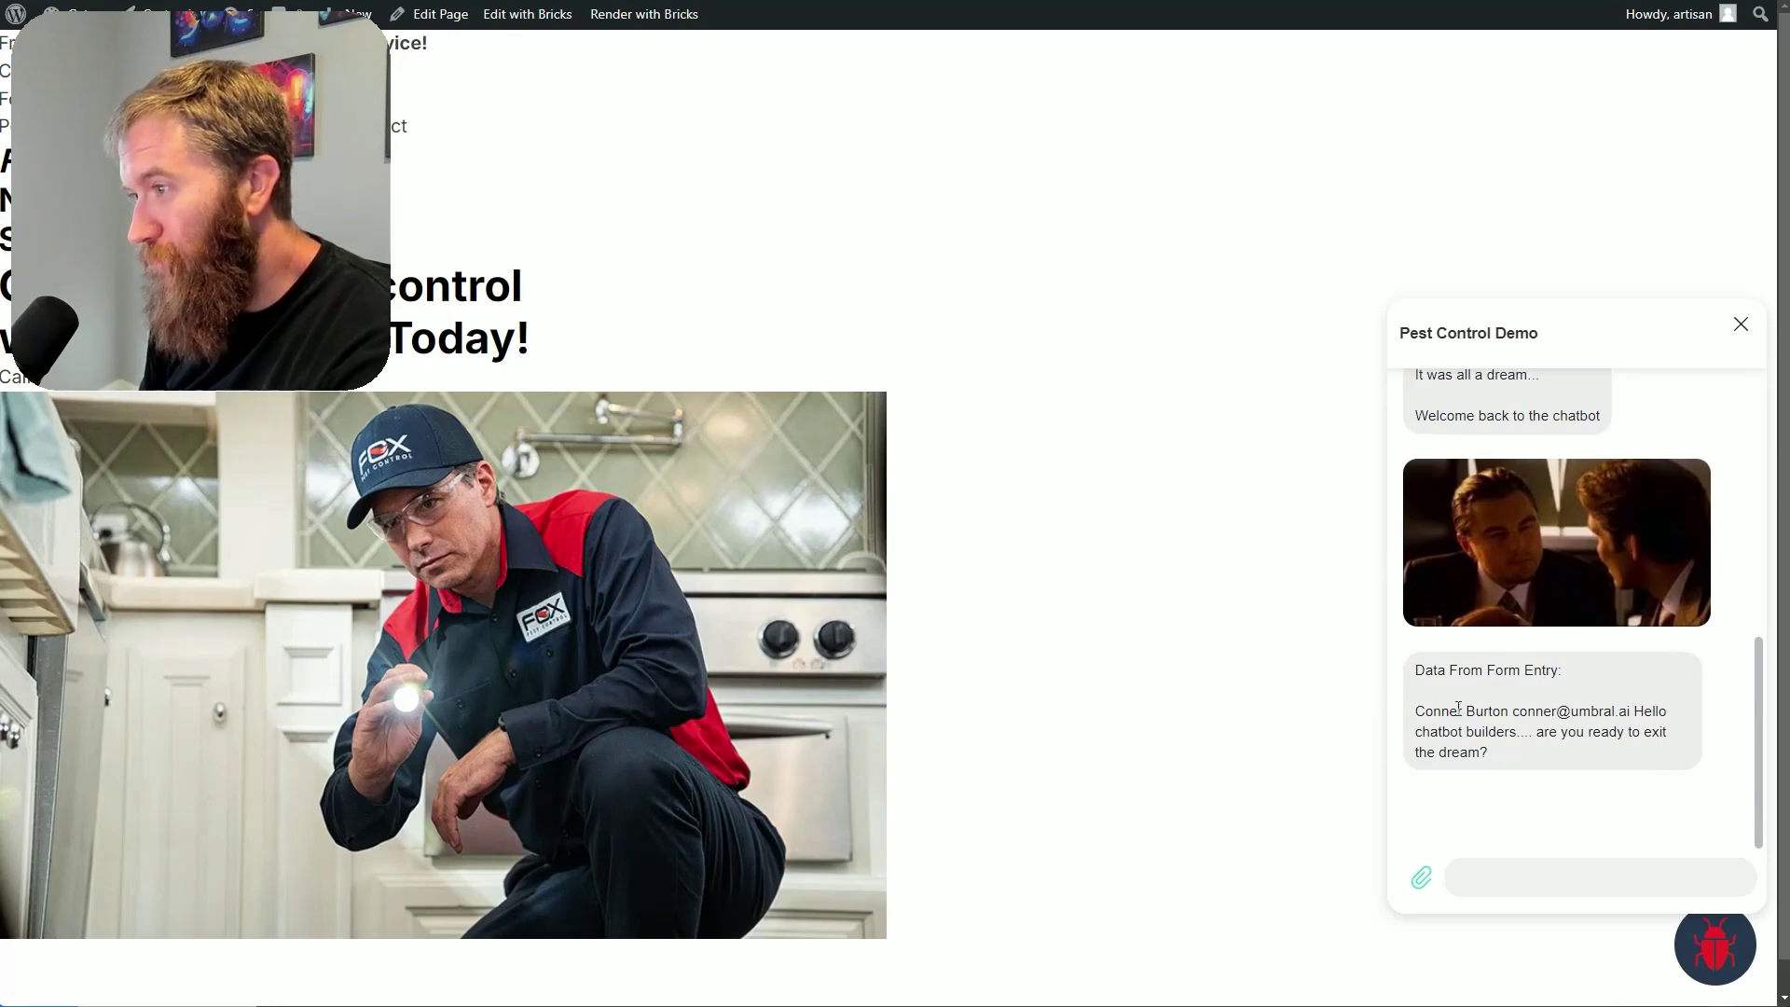
{"action": "left_click_drag", "start_coordinate": [1416, 711], "coordinate": [1492, 753]}
{"action": "left_click", "coordinate": [1598, 780]}
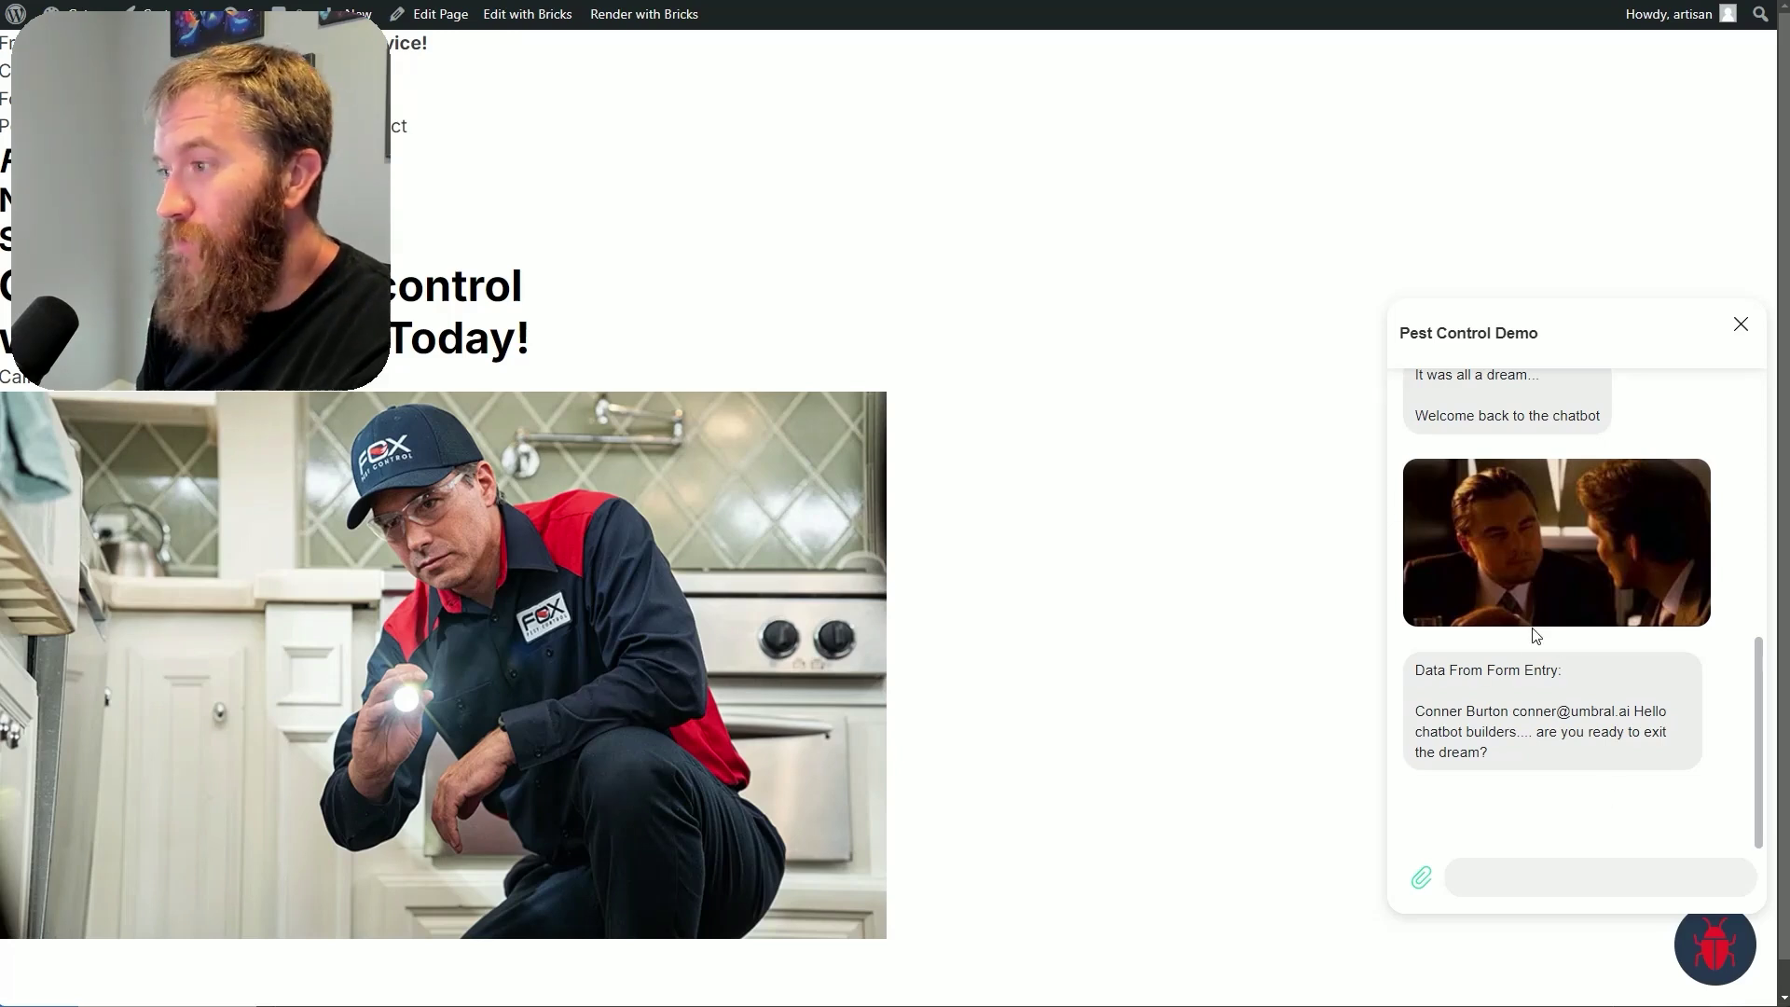
{"action": "scroll", "coordinate": [1562, 676], "scroll_direction": "up", "scroll_amount": 4}
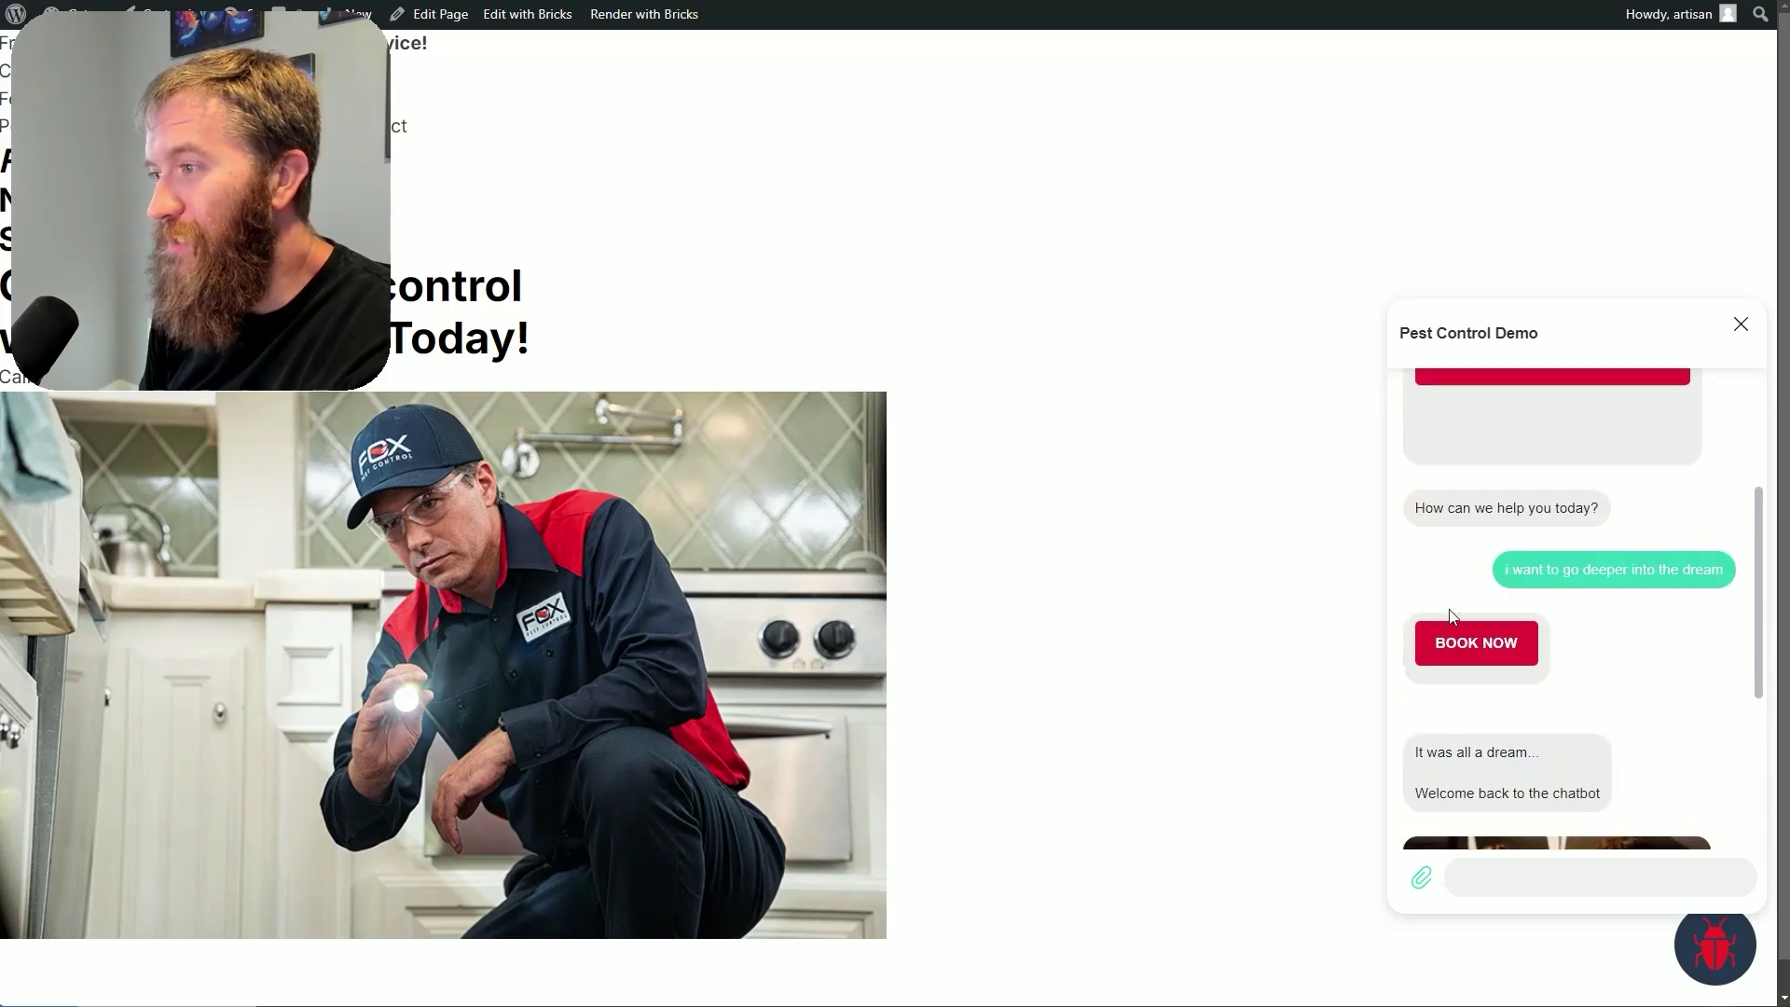
{"action": "scroll", "coordinate": [1603, 529], "scroll_direction": "down", "scroll_amount": 1}
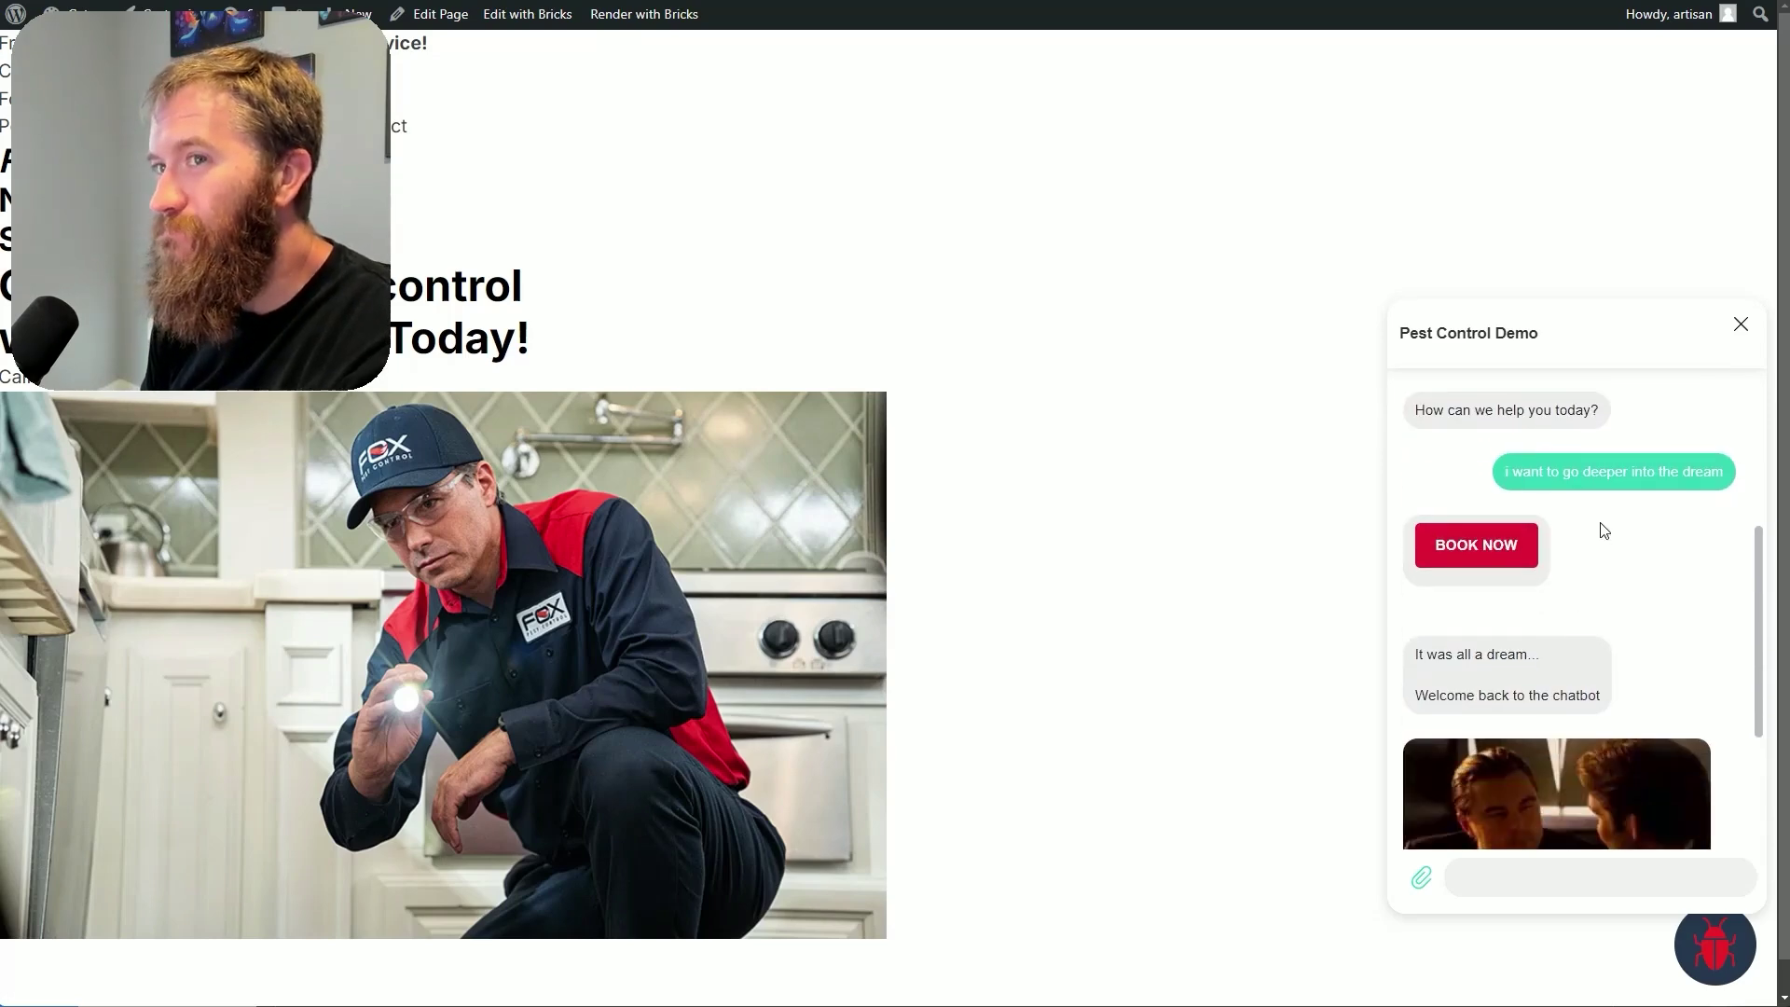
{"action": "scroll", "coordinate": [1604, 560], "scroll_direction": "down", "scroll_amount": 3}
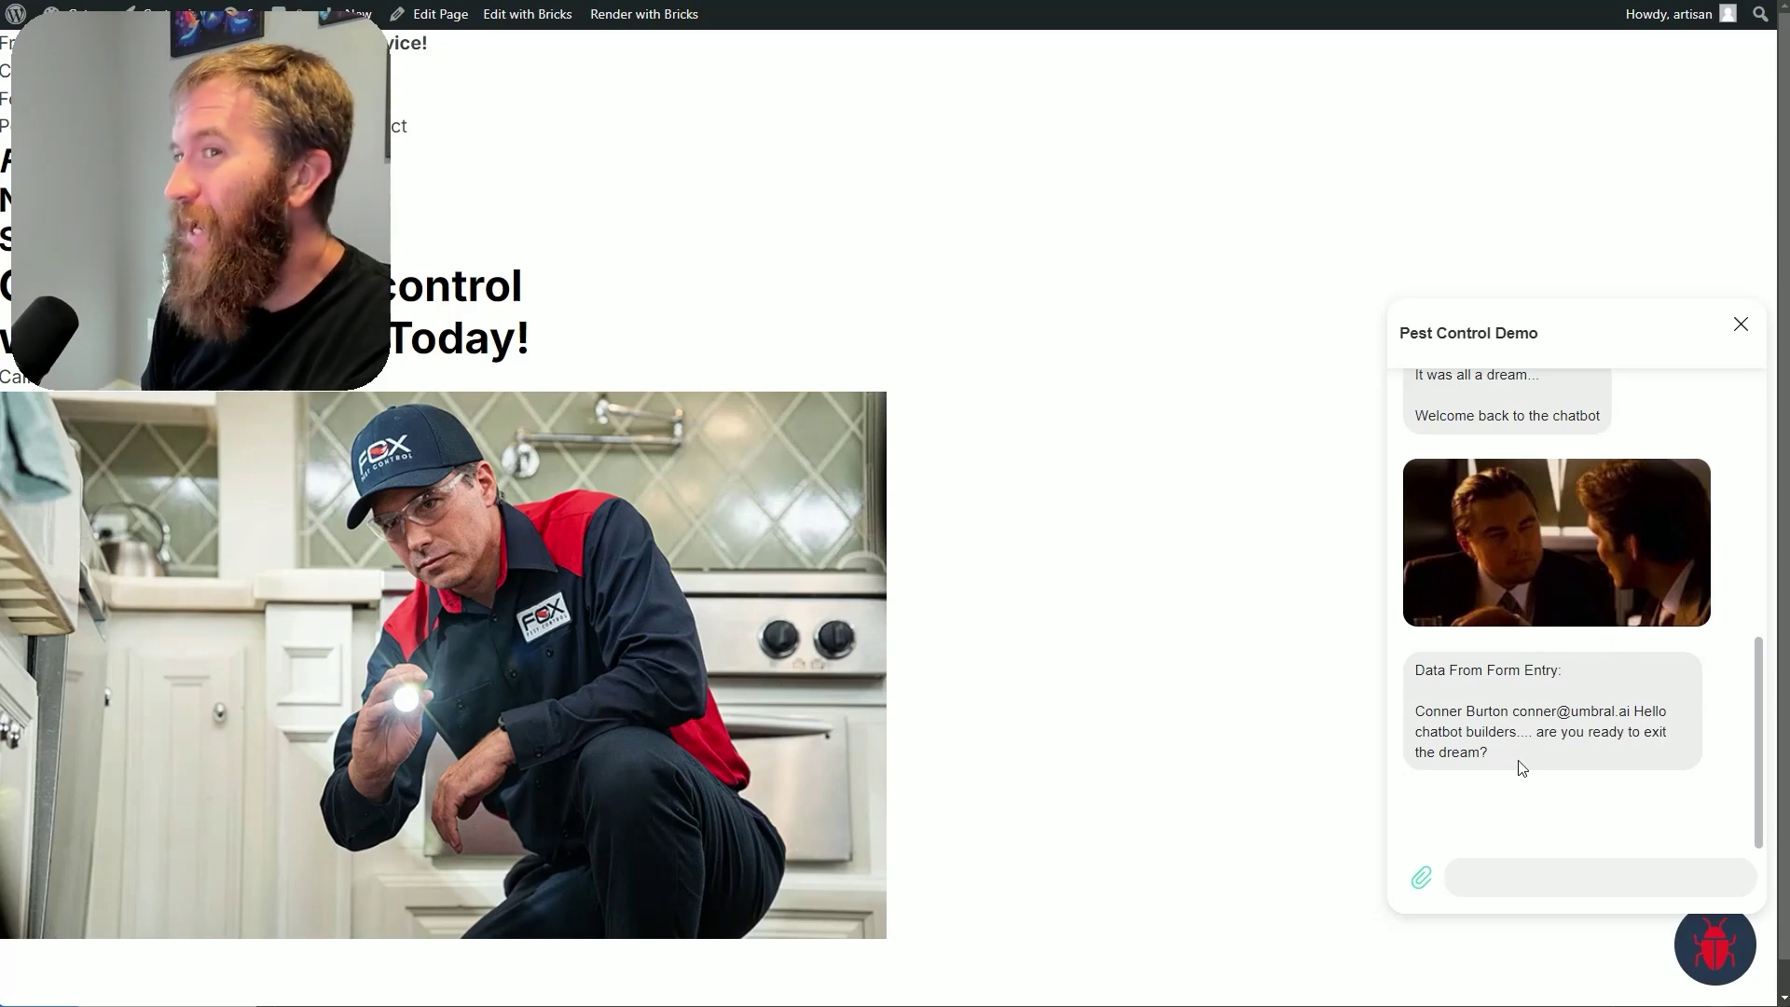
{"action": "left_click_drag", "start_coordinate": [1419, 711], "coordinate": [1586, 759]}
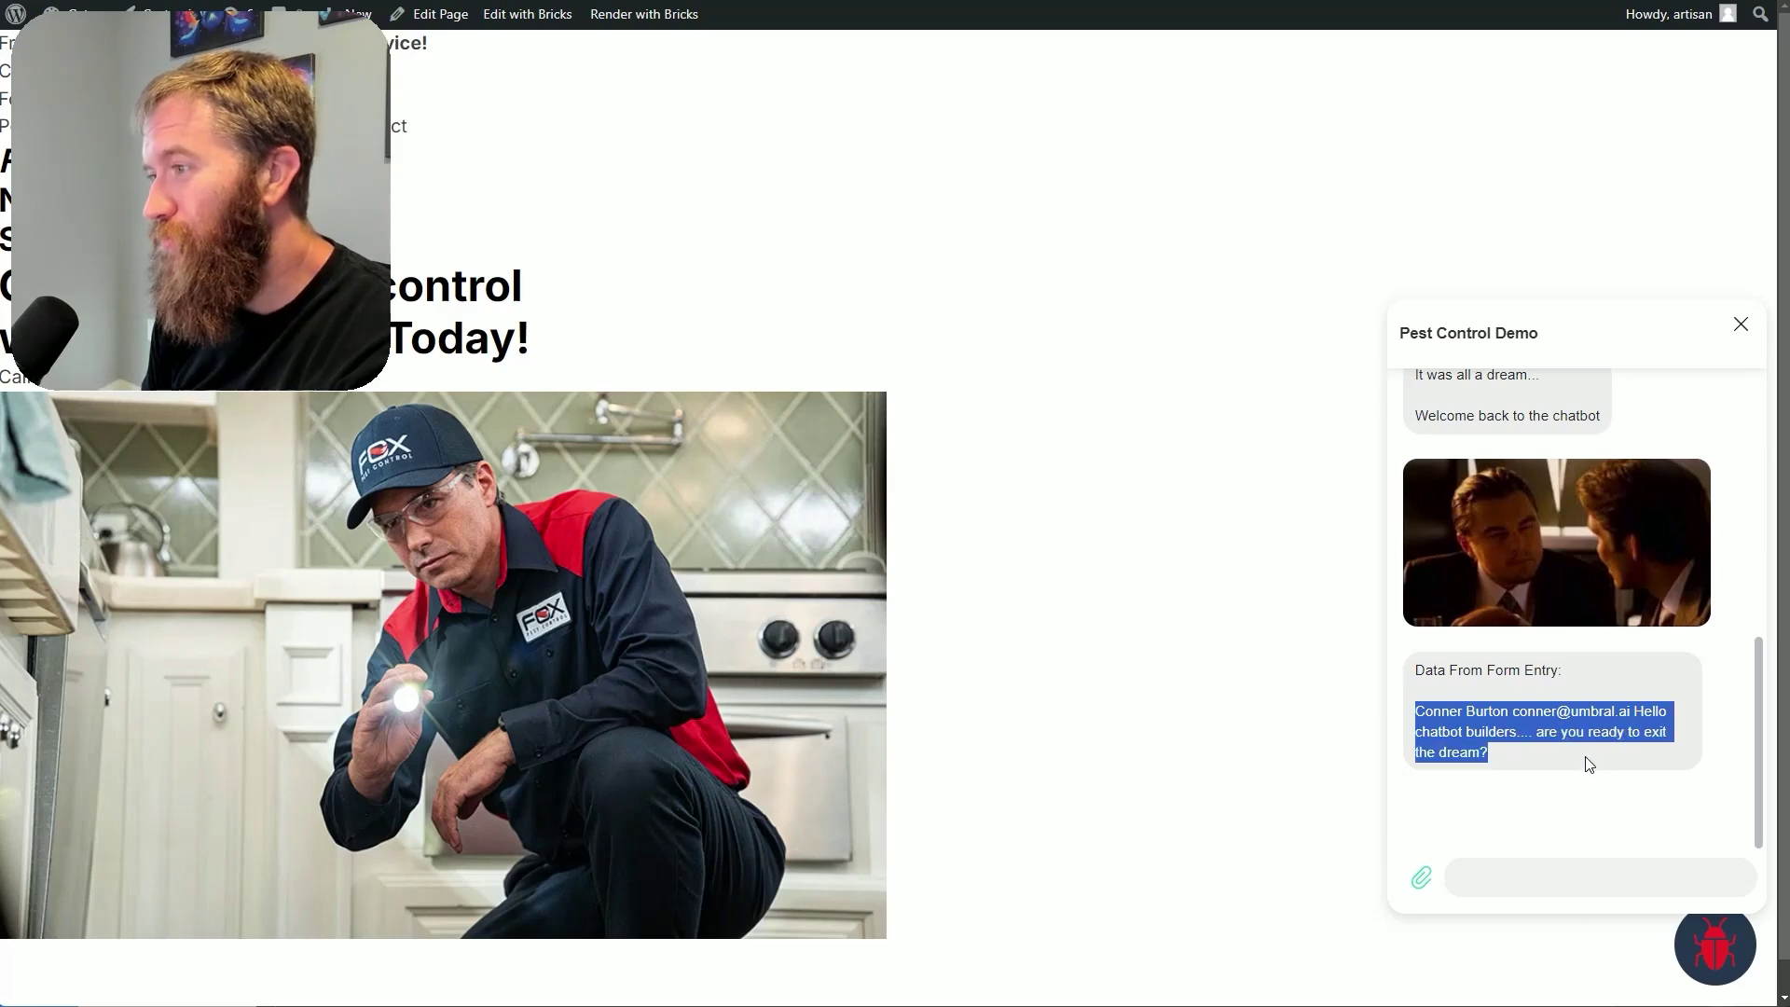
Send the greeting 'hey hows it going' to the chatbot
{"action": "left_click", "coordinate": [1552, 690]}
{"action": "left_click", "coordinate": [1519, 879]}
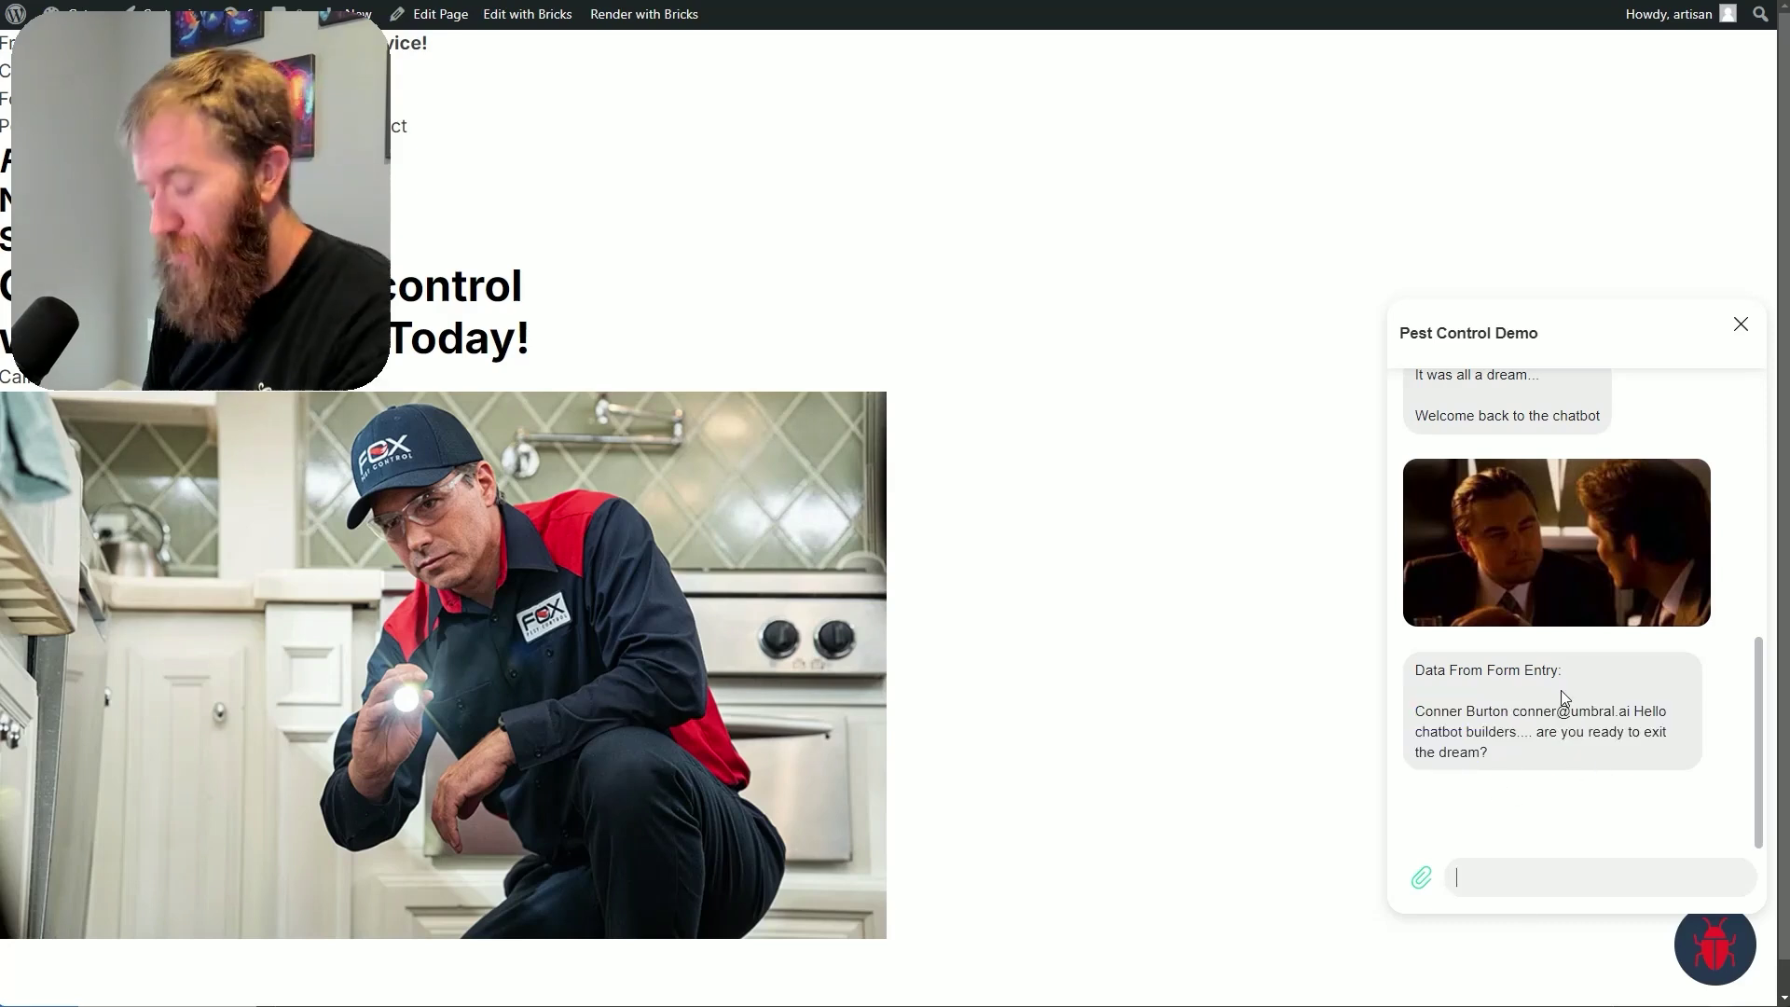
{"action": "type", "text": "hey hows it going"}
{"action": "key", "text": "Return"}
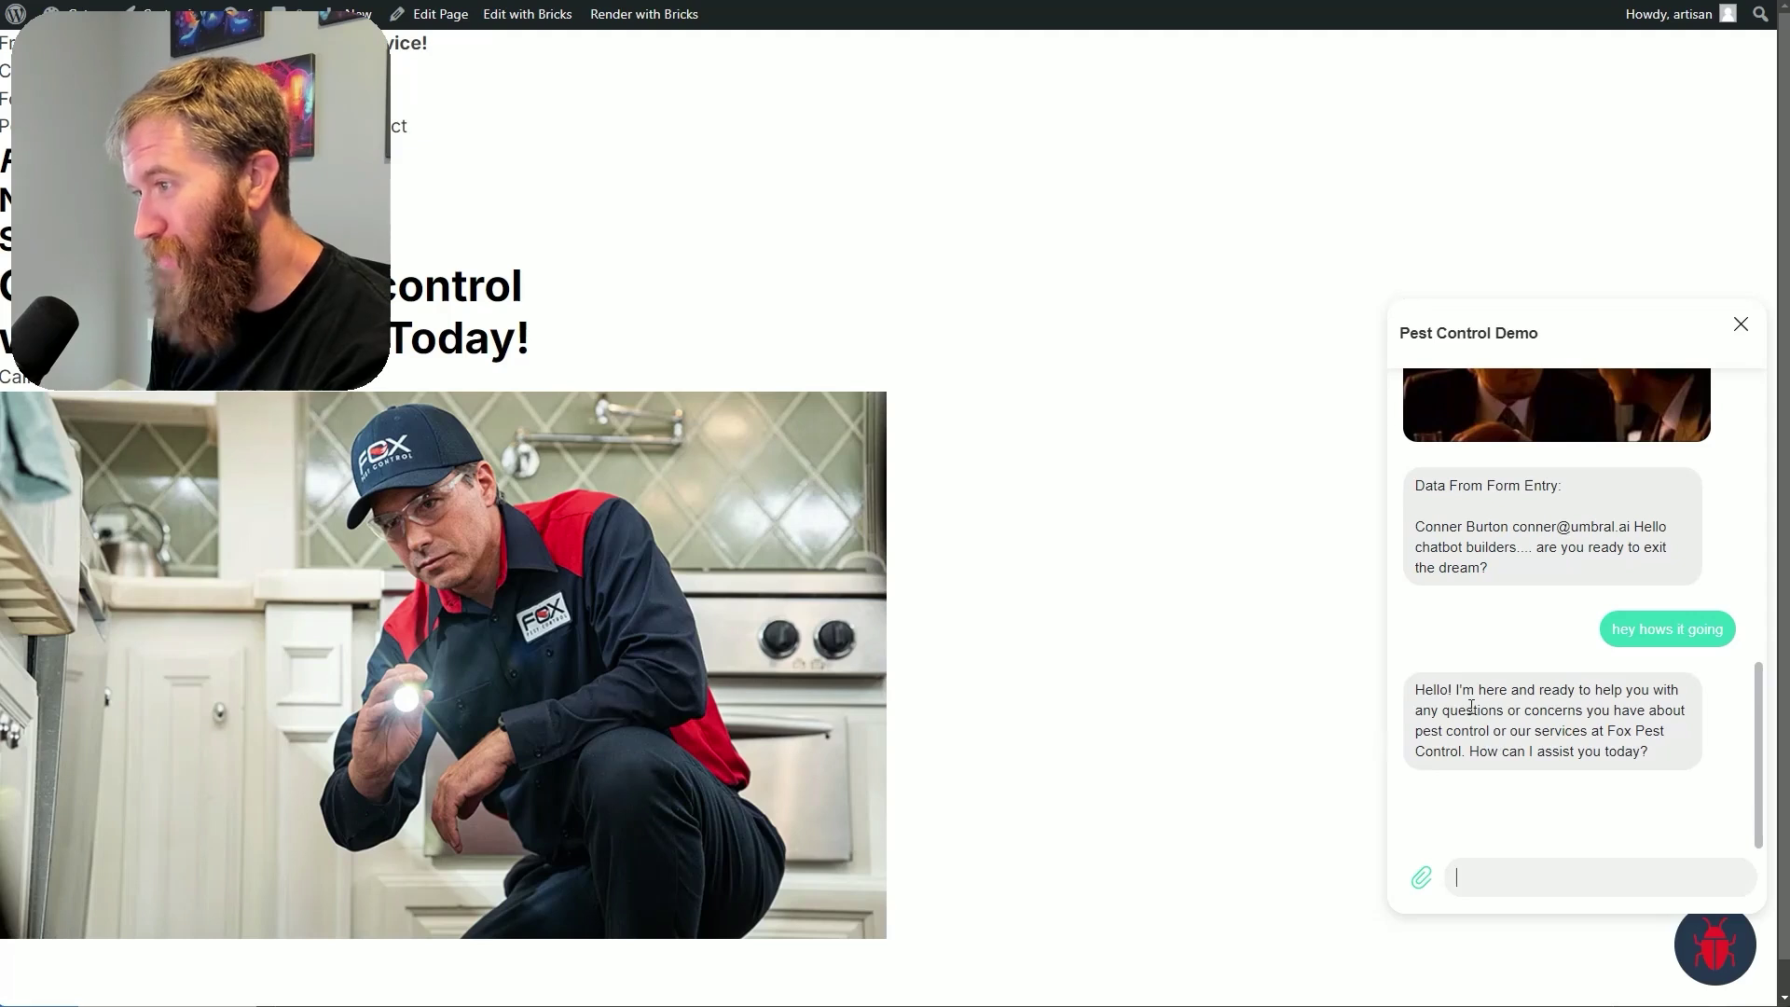
{"action": "left_click_drag", "start_coordinate": [1476, 712], "coordinate": [1658, 755]}
{"action": "left_click", "coordinate": [1673, 760]}
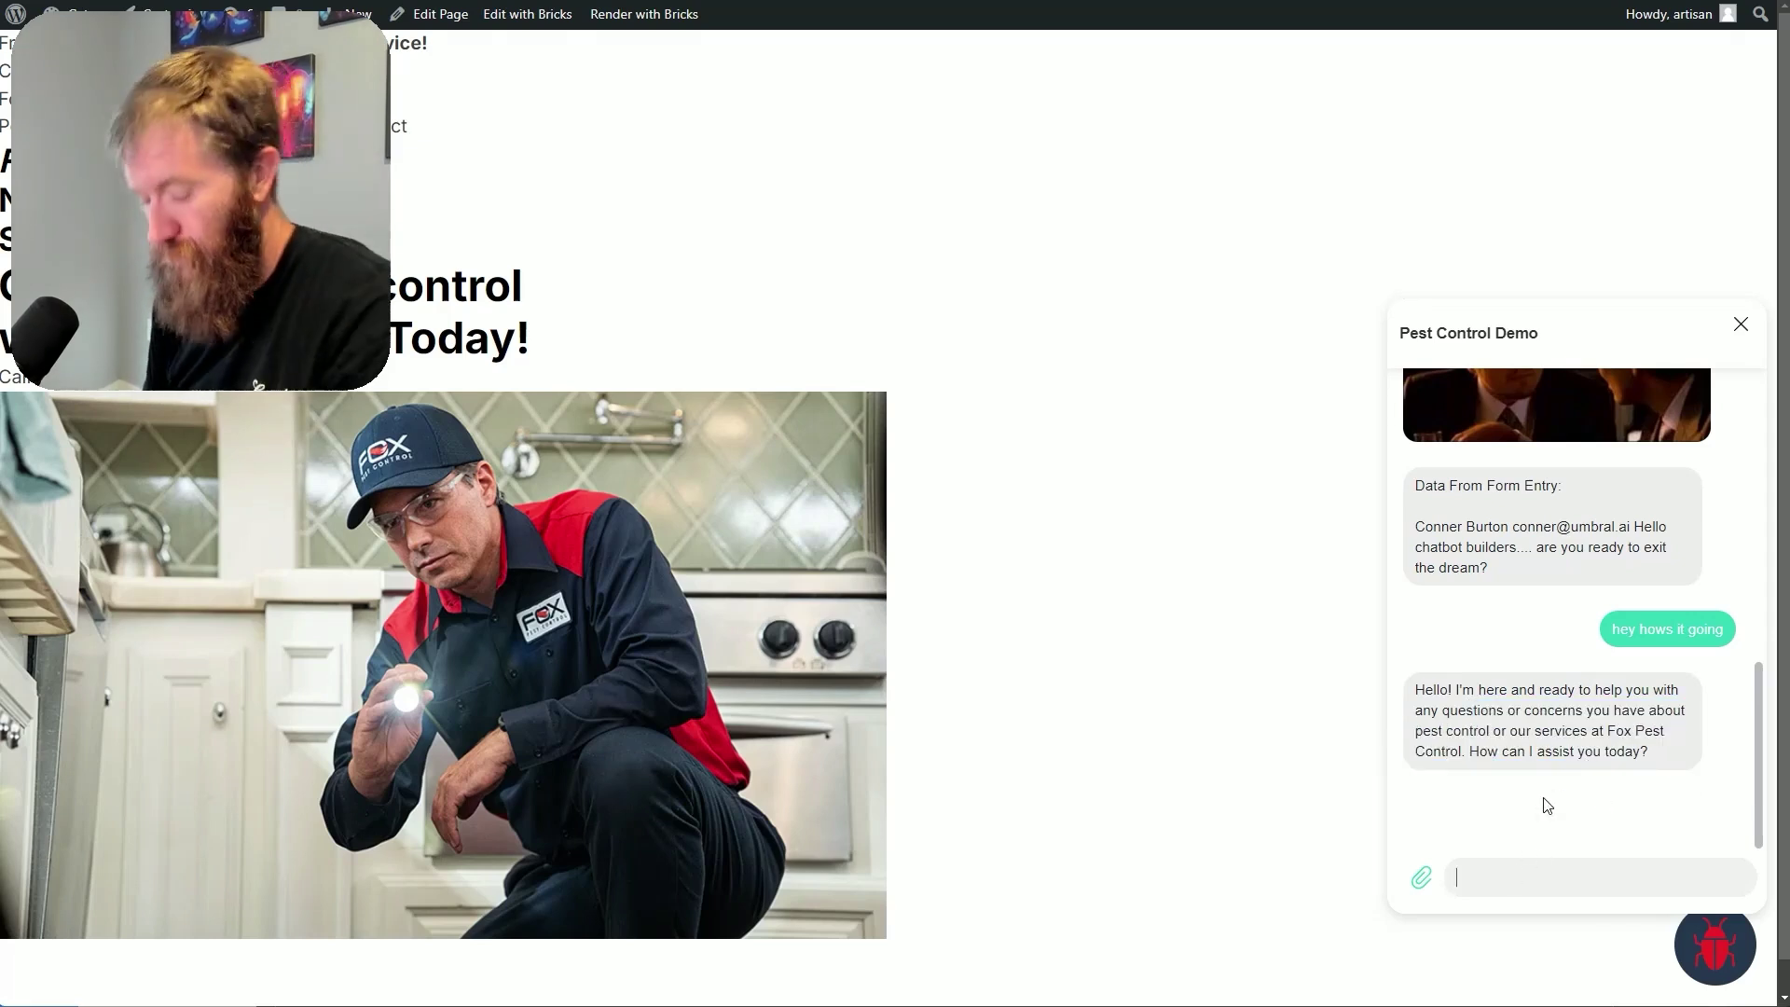
Ask 'do you guys get rid of termites' and scroll through the termite service reply
{"action": "type", "text": "do you guys"}
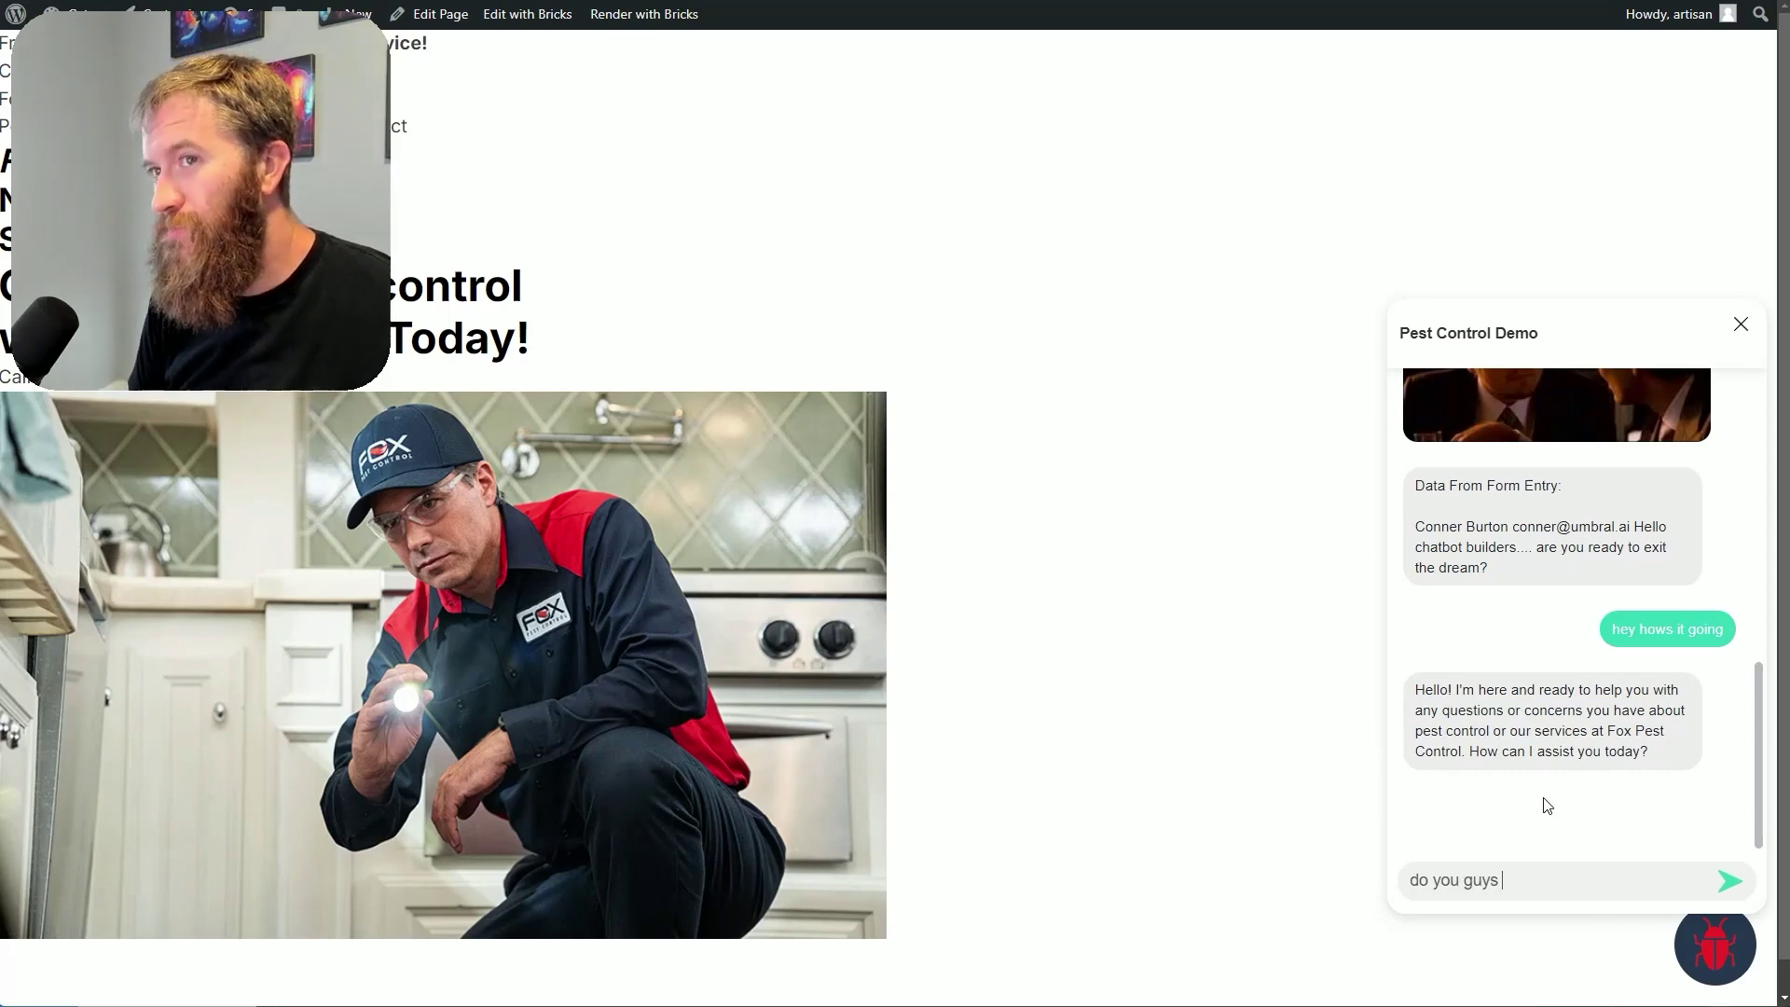
{"action": "type", "text": " get rid of termites"}
{"action": "key", "text": "Return"}
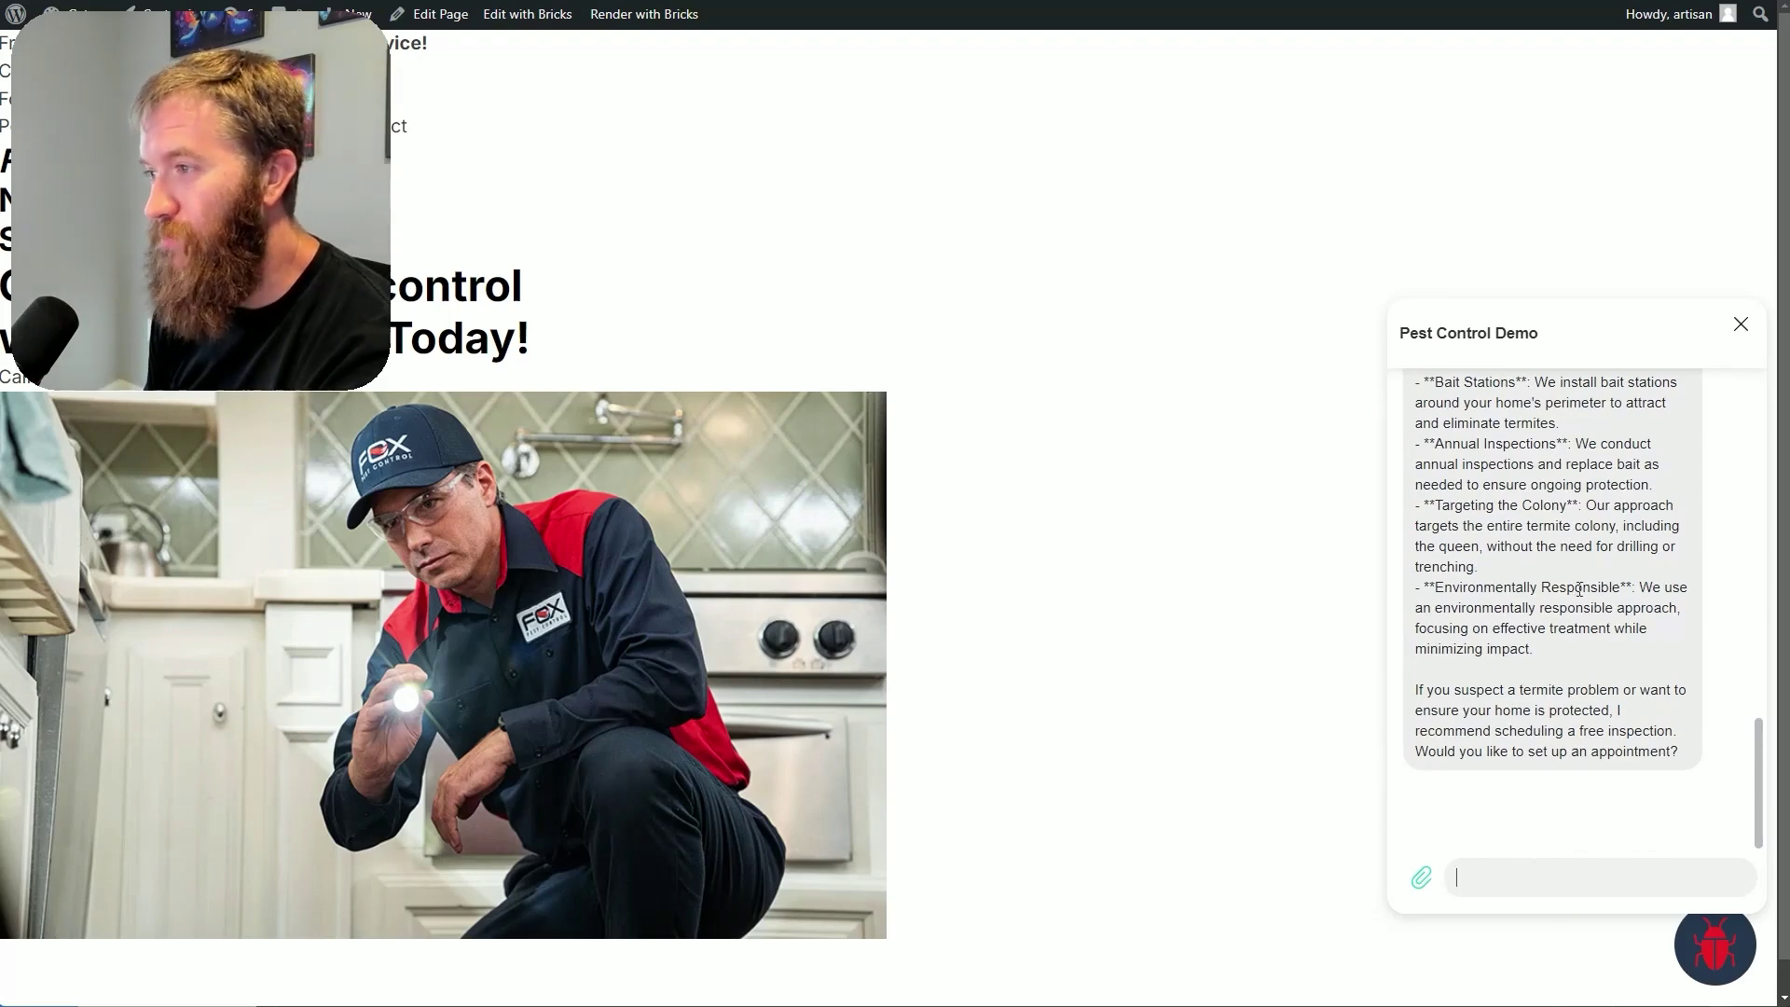
{"action": "scroll", "coordinate": [1643, 746], "scroll_direction": "up", "scroll_amount": 3}
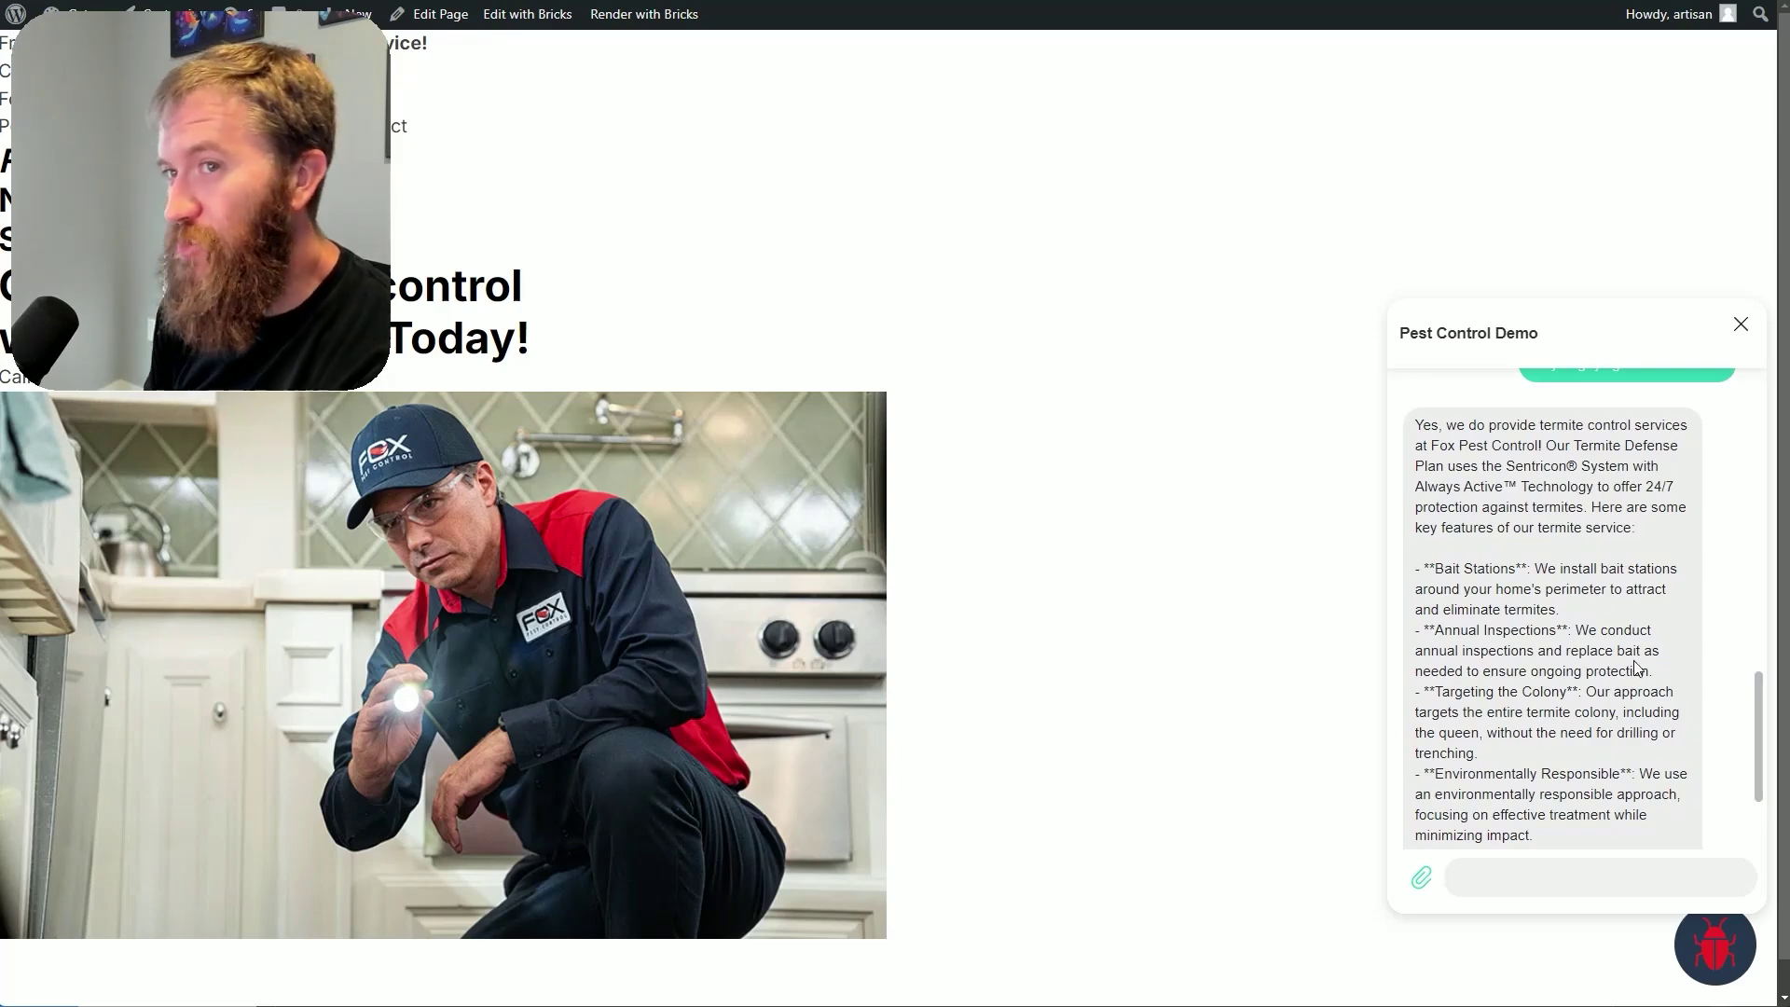
{"action": "scroll", "coordinate": [1636, 664], "scroll_direction": "down", "scroll_amount": 1}
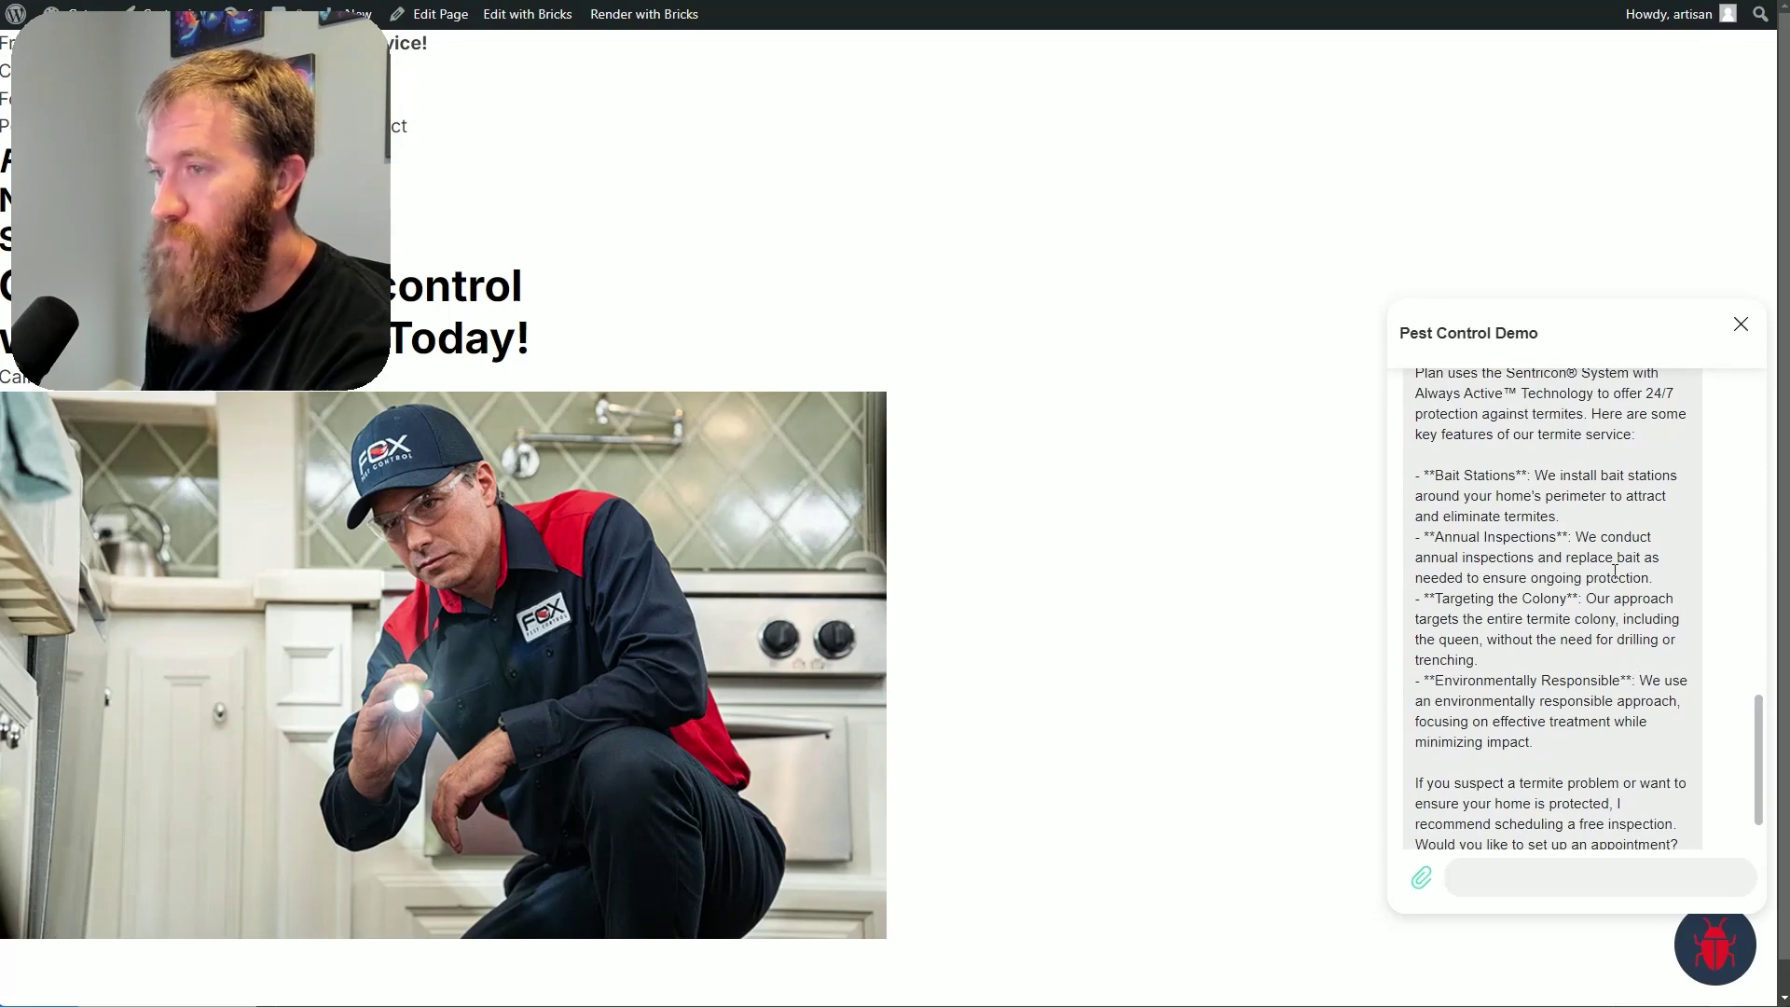
{"action": "scroll", "coordinate": [1615, 578], "scroll_direction": "down", "scroll_amount": 1}
{"action": "scroll", "coordinate": [1616, 631], "scroll_direction": "up", "scroll_amount": 1}
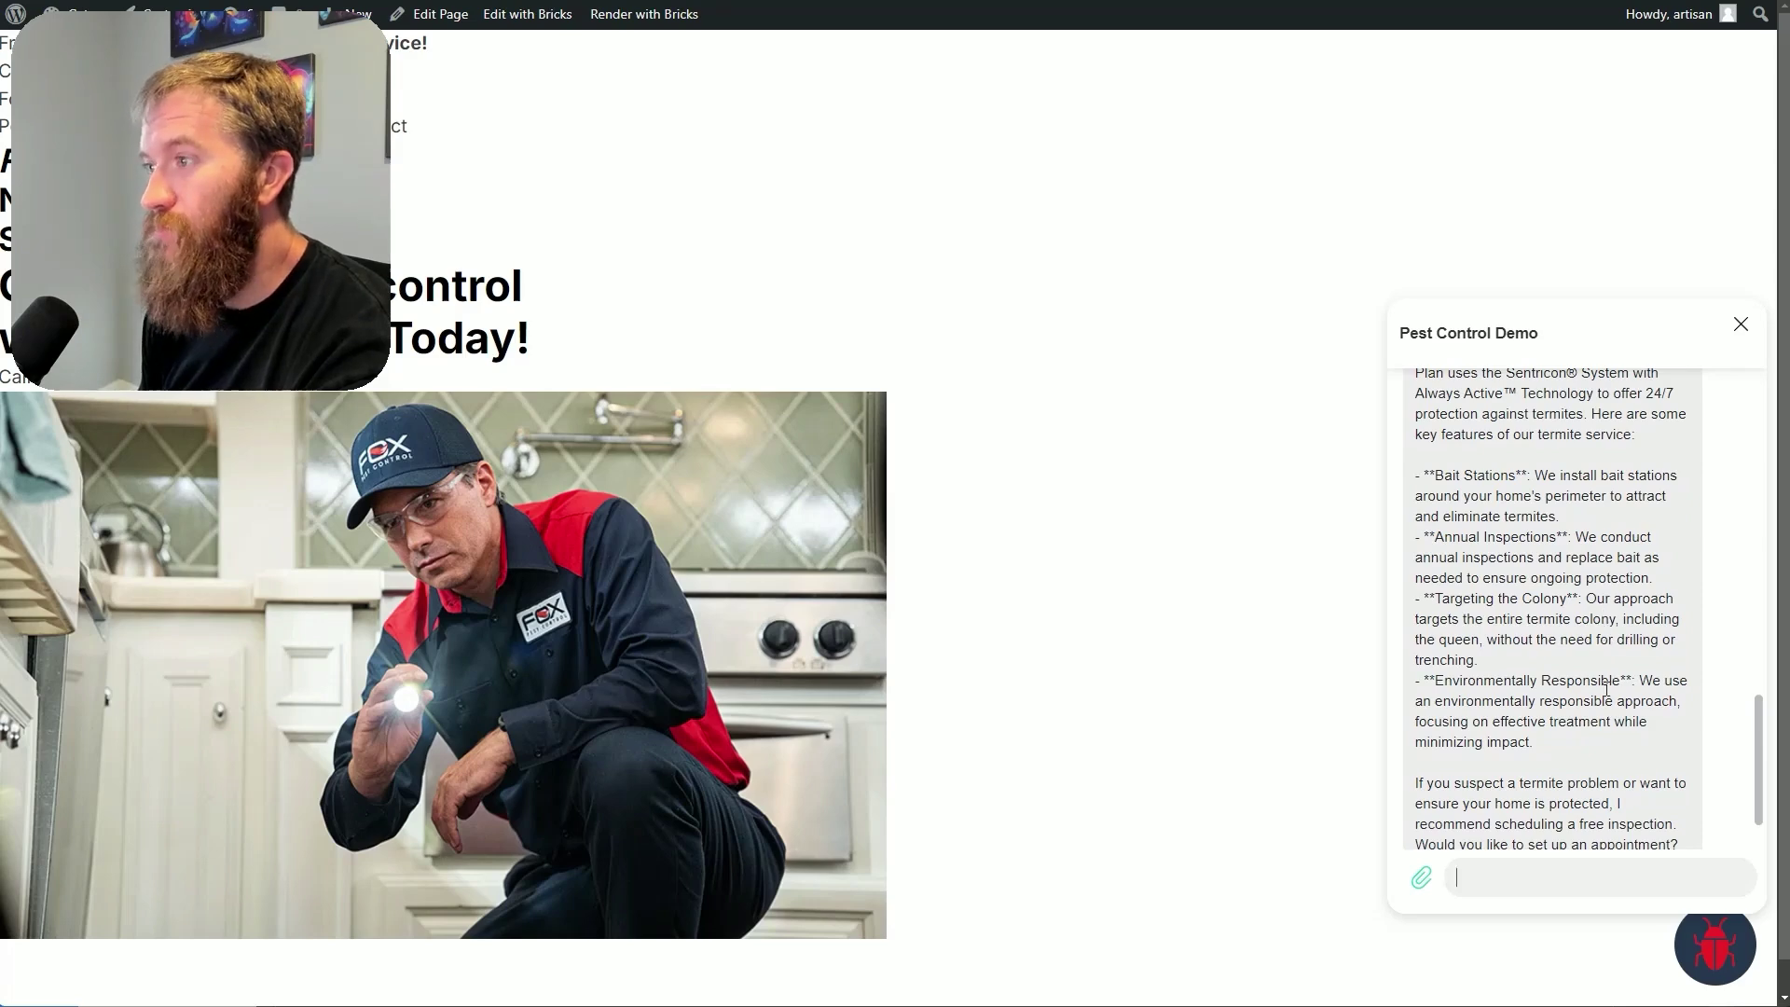
{"action": "scroll", "coordinate": [1609, 643], "scroll_direction": "up", "scroll_amount": 10}
{"action": "scroll", "coordinate": [1625, 678], "scroll_direction": "down", "scroll_amount": 2}
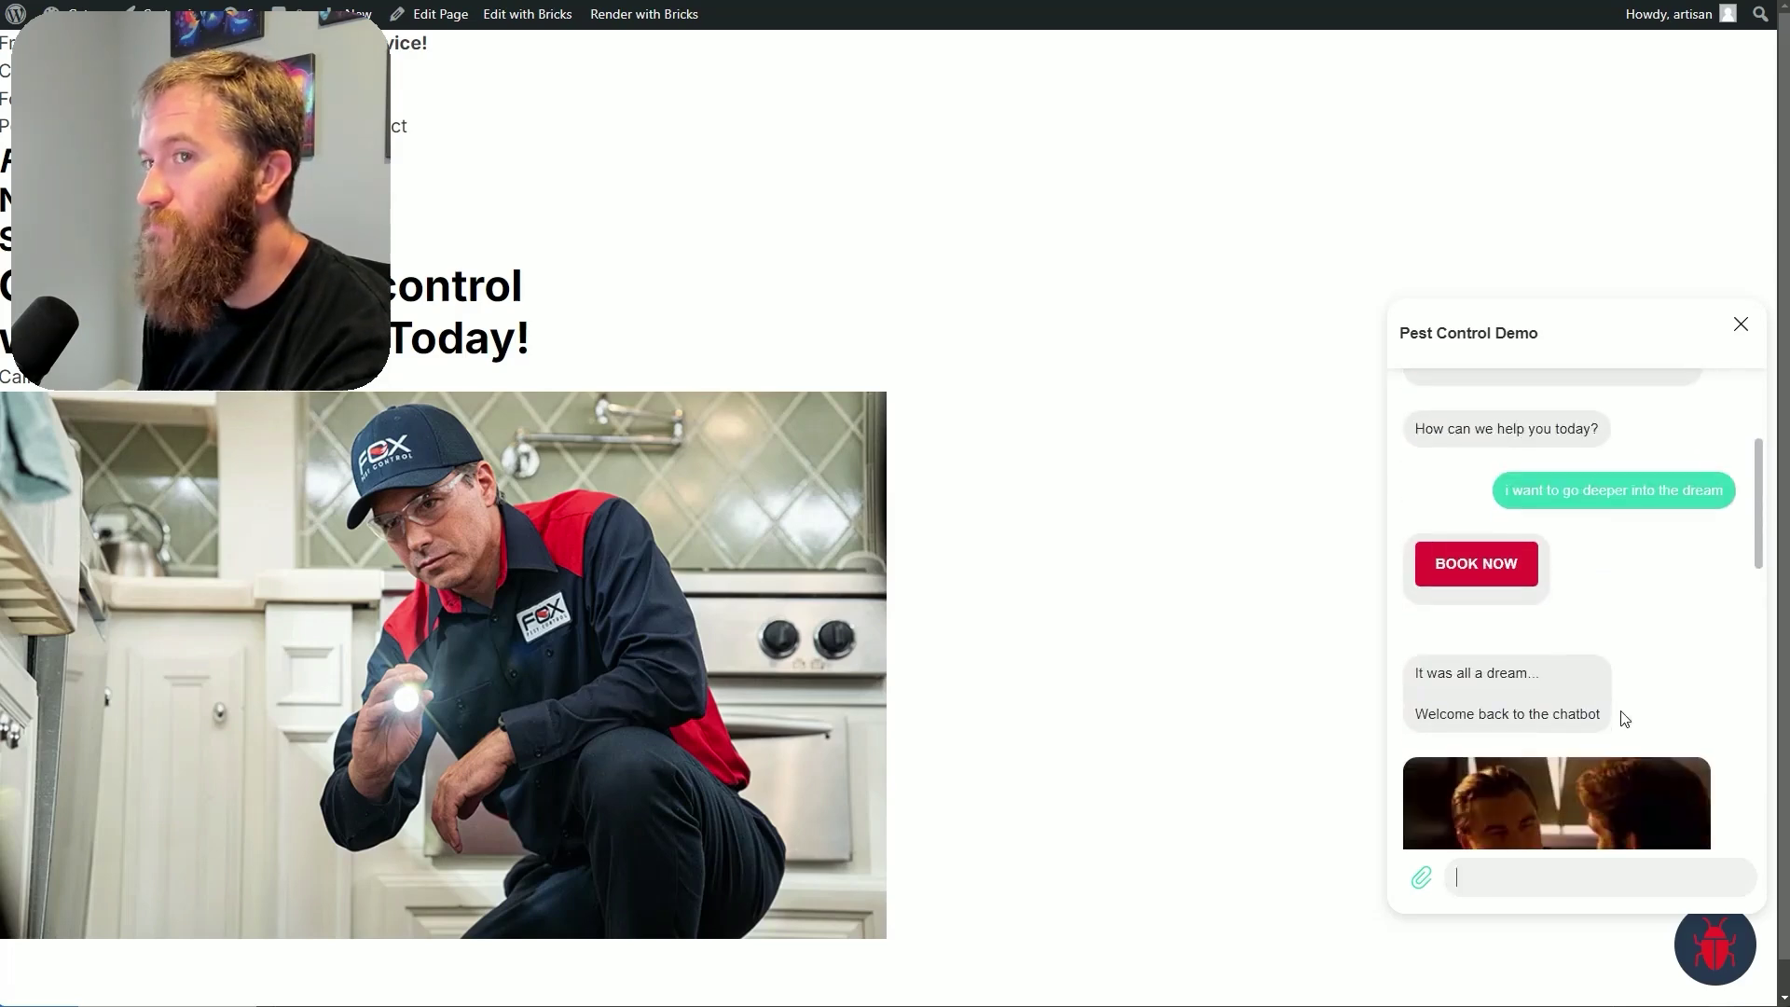
{"action": "scroll", "coordinate": [1576, 737], "scroll_direction": "down", "scroll_amount": 1}
{"action": "scroll", "coordinate": [1572, 618], "scroll_direction": "down", "scroll_amount": 2}
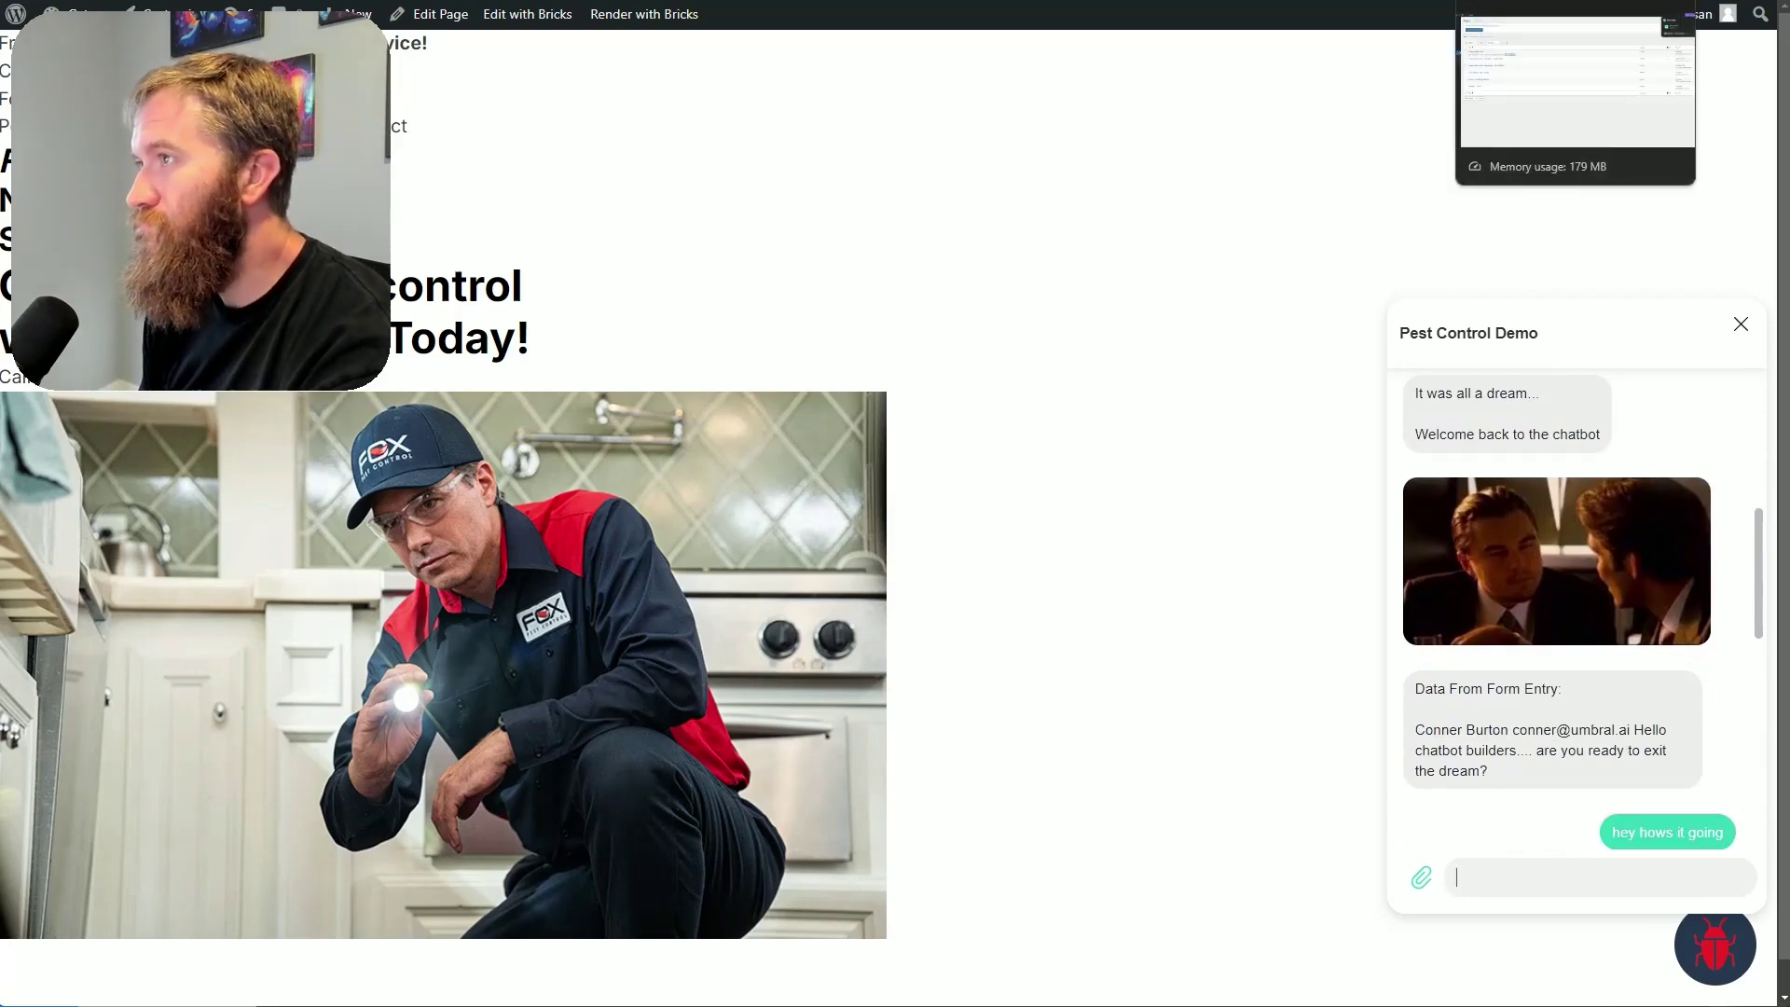
Return to the flow editor and open the Generate Welcome Message node's settings
{"action": "left_click", "coordinate": [1585, 2]}
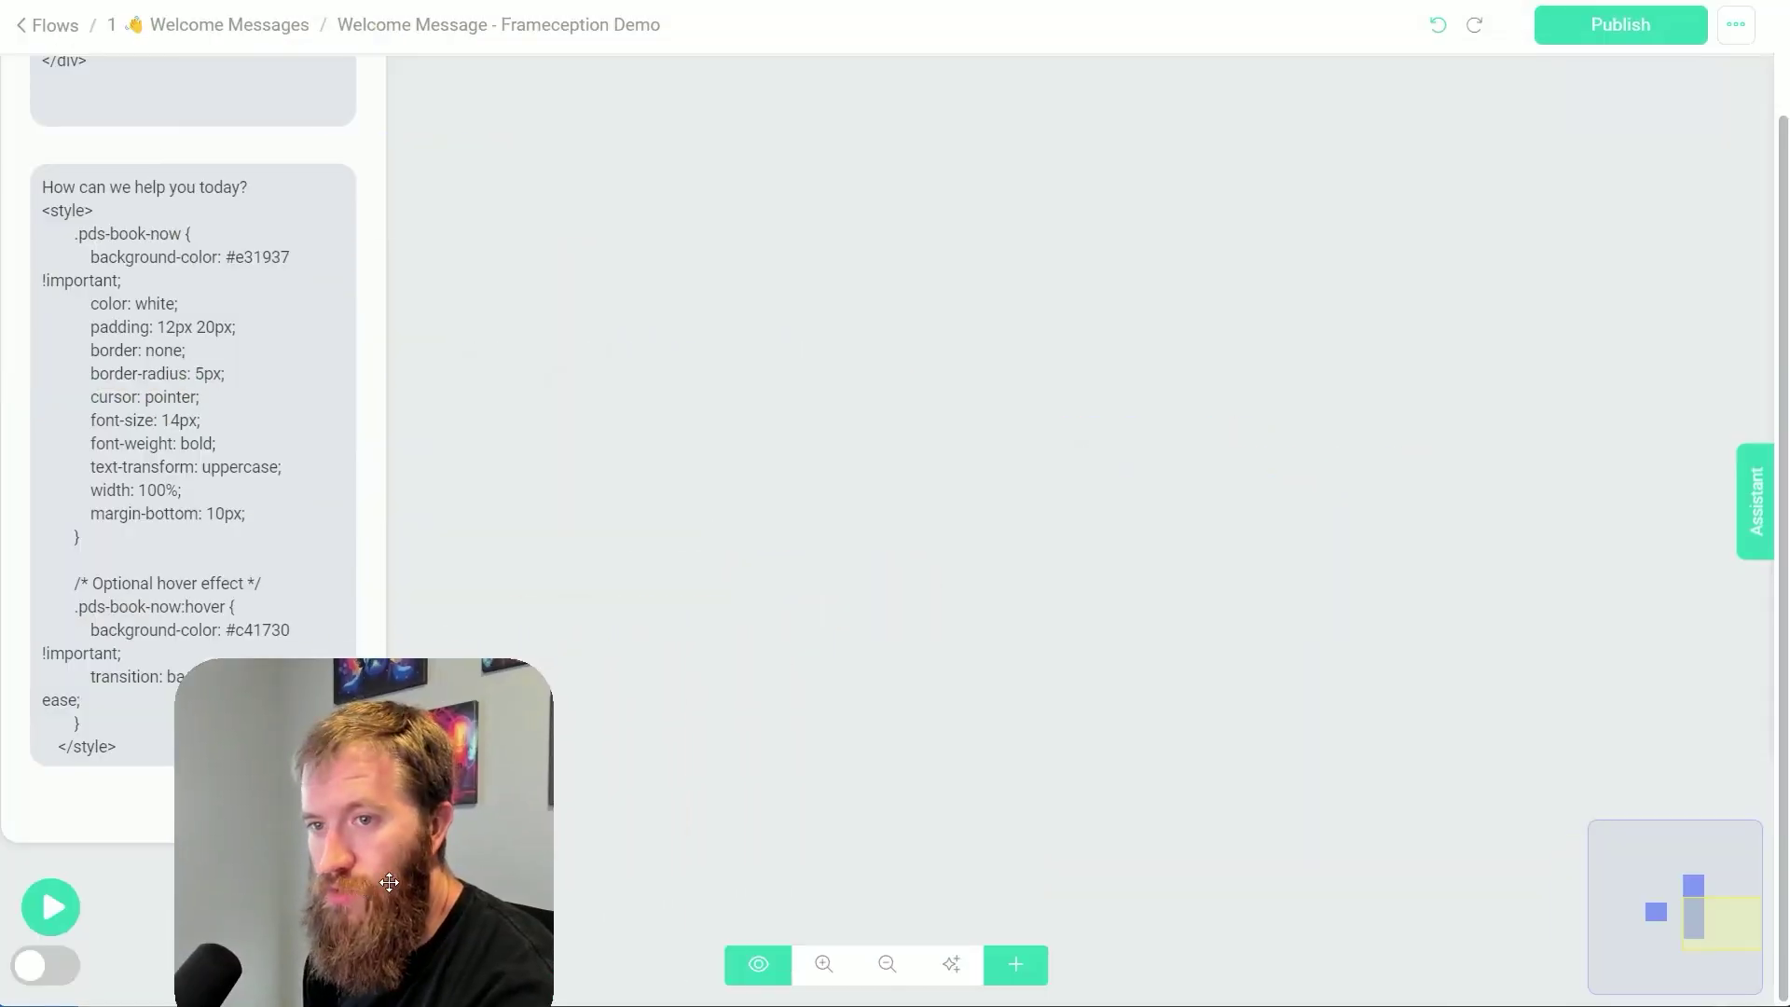
{"action": "left_click_drag", "start_coordinate": [653, 565], "coordinate": [1334, 688]}
{"action": "scroll", "coordinate": [1233, 650], "scroll_direction": "up", "scroll_amount": 5}
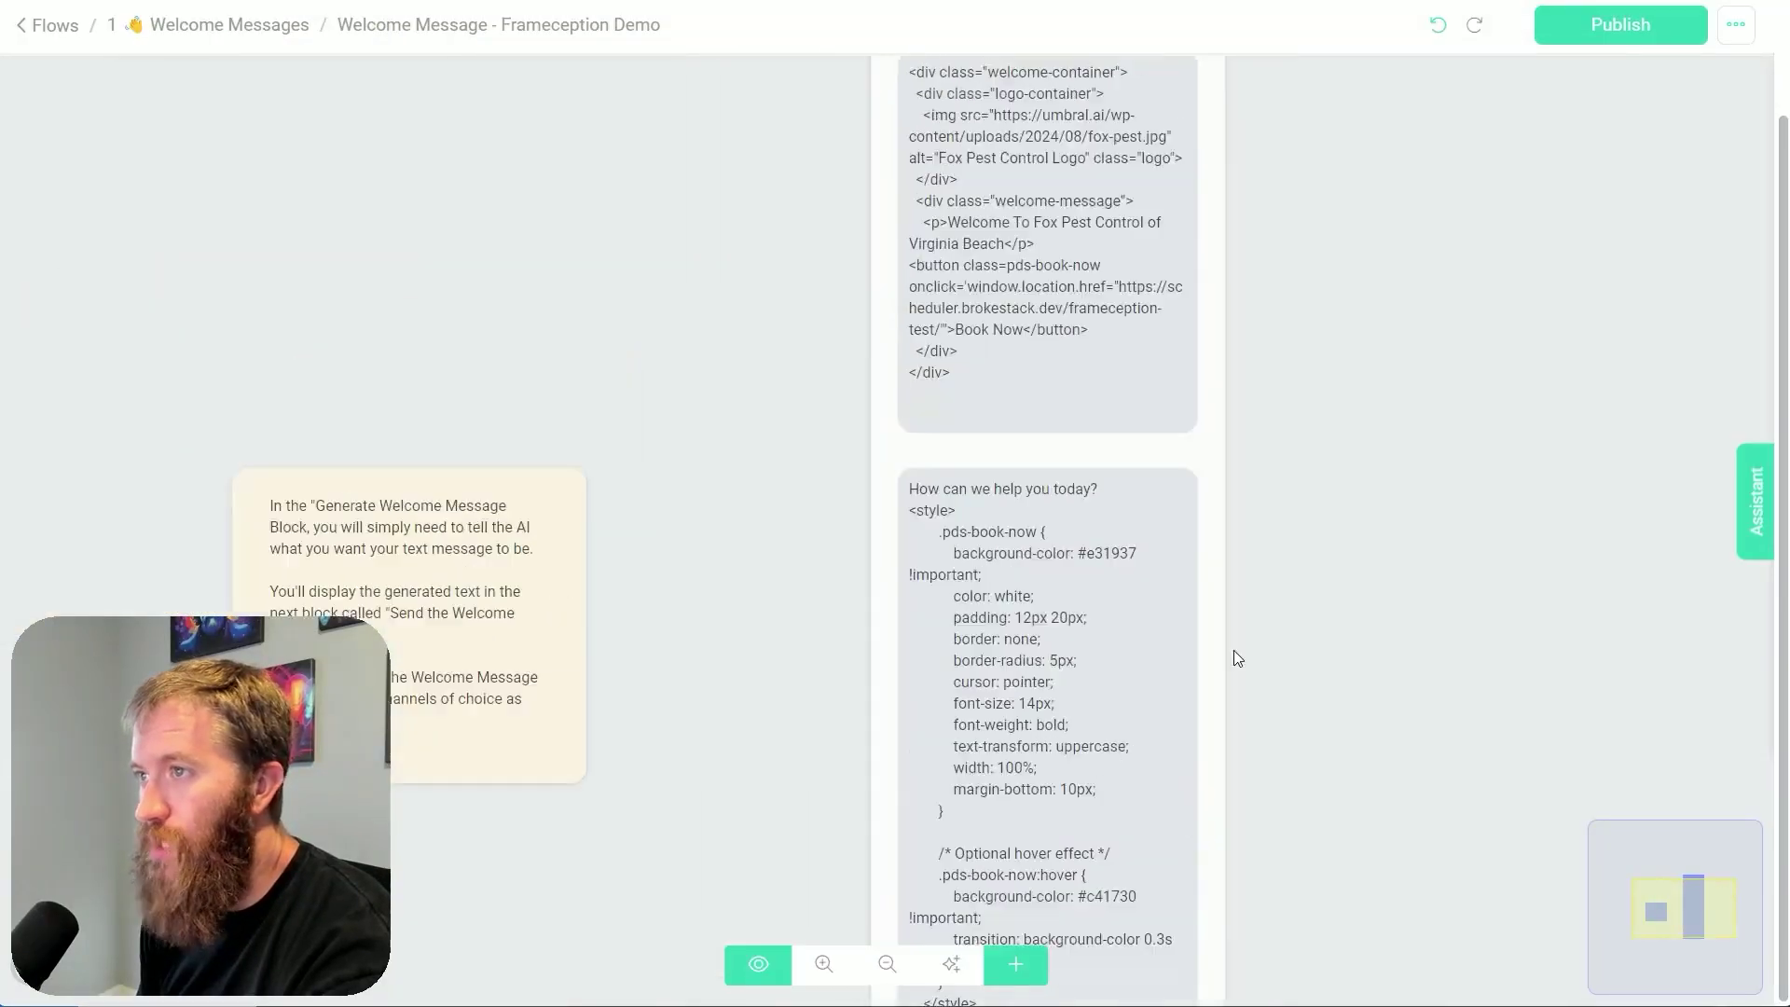
{"action": "left_click", "coordinate": [968, 462]}
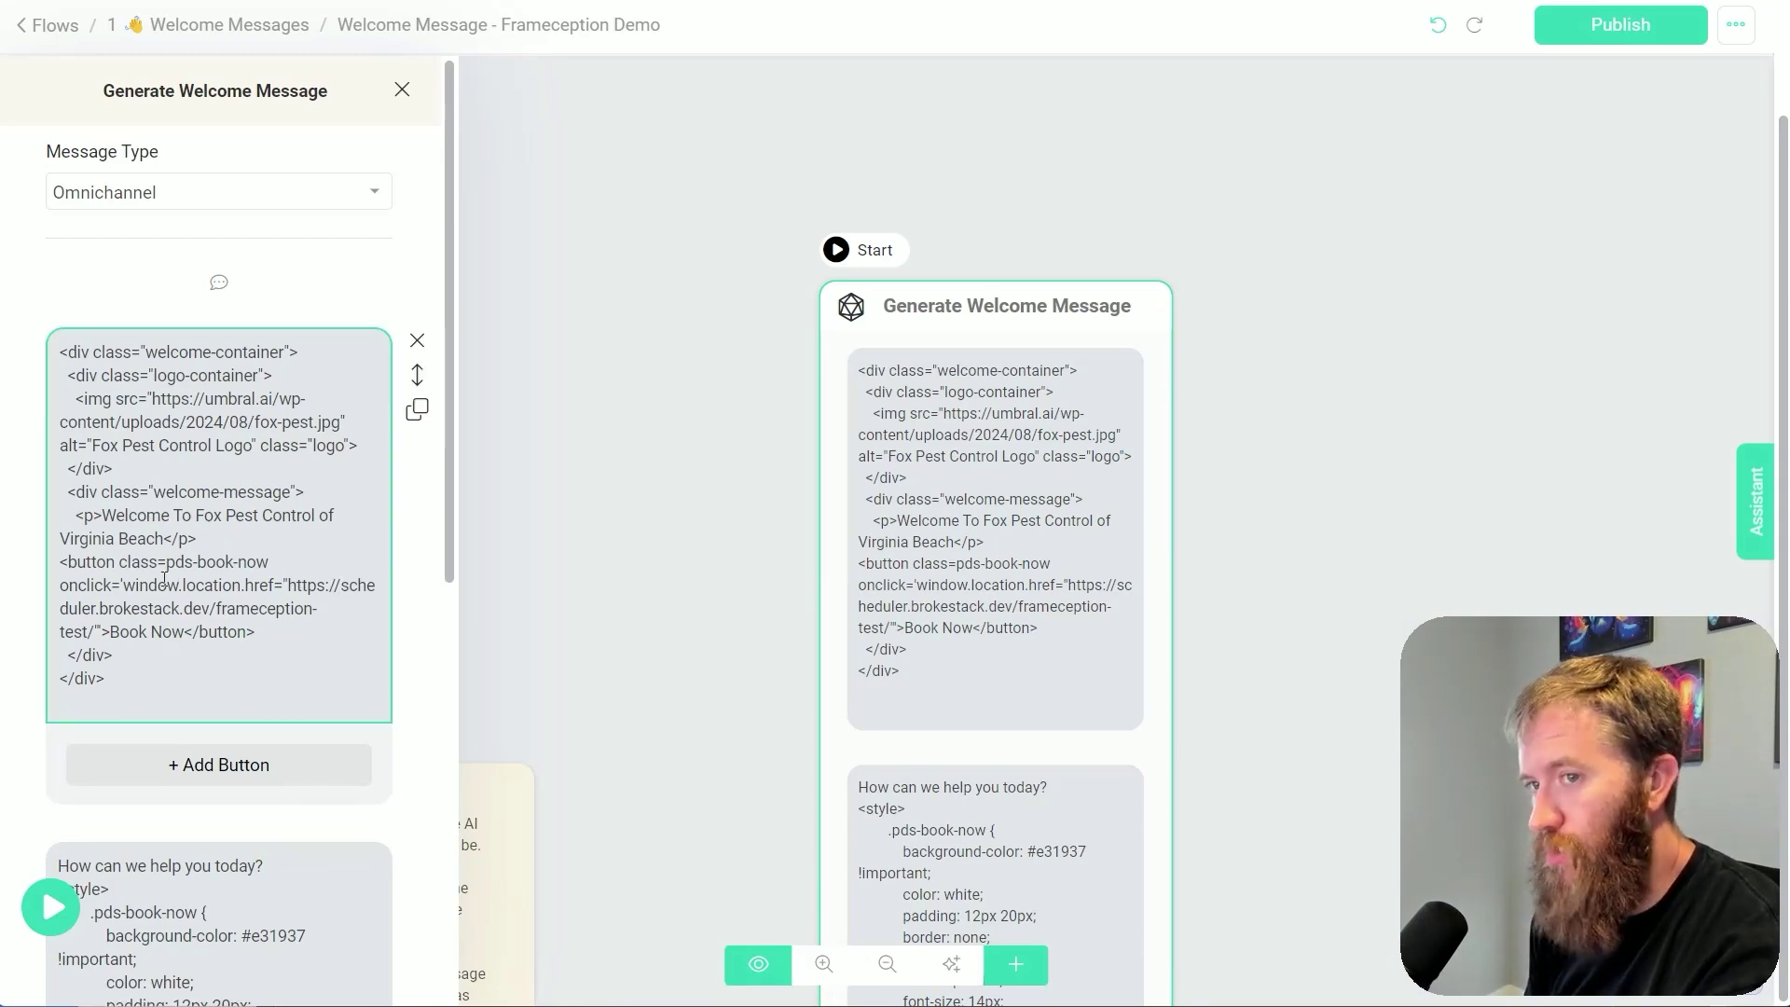
Highlight the Book Now button's onclick window.location.href scheduler redirect in the welcome HTML
{"action": "double_click", "coordinate": [91, 588]}
{"action": "left_click", "coordinate": [124, 587]}
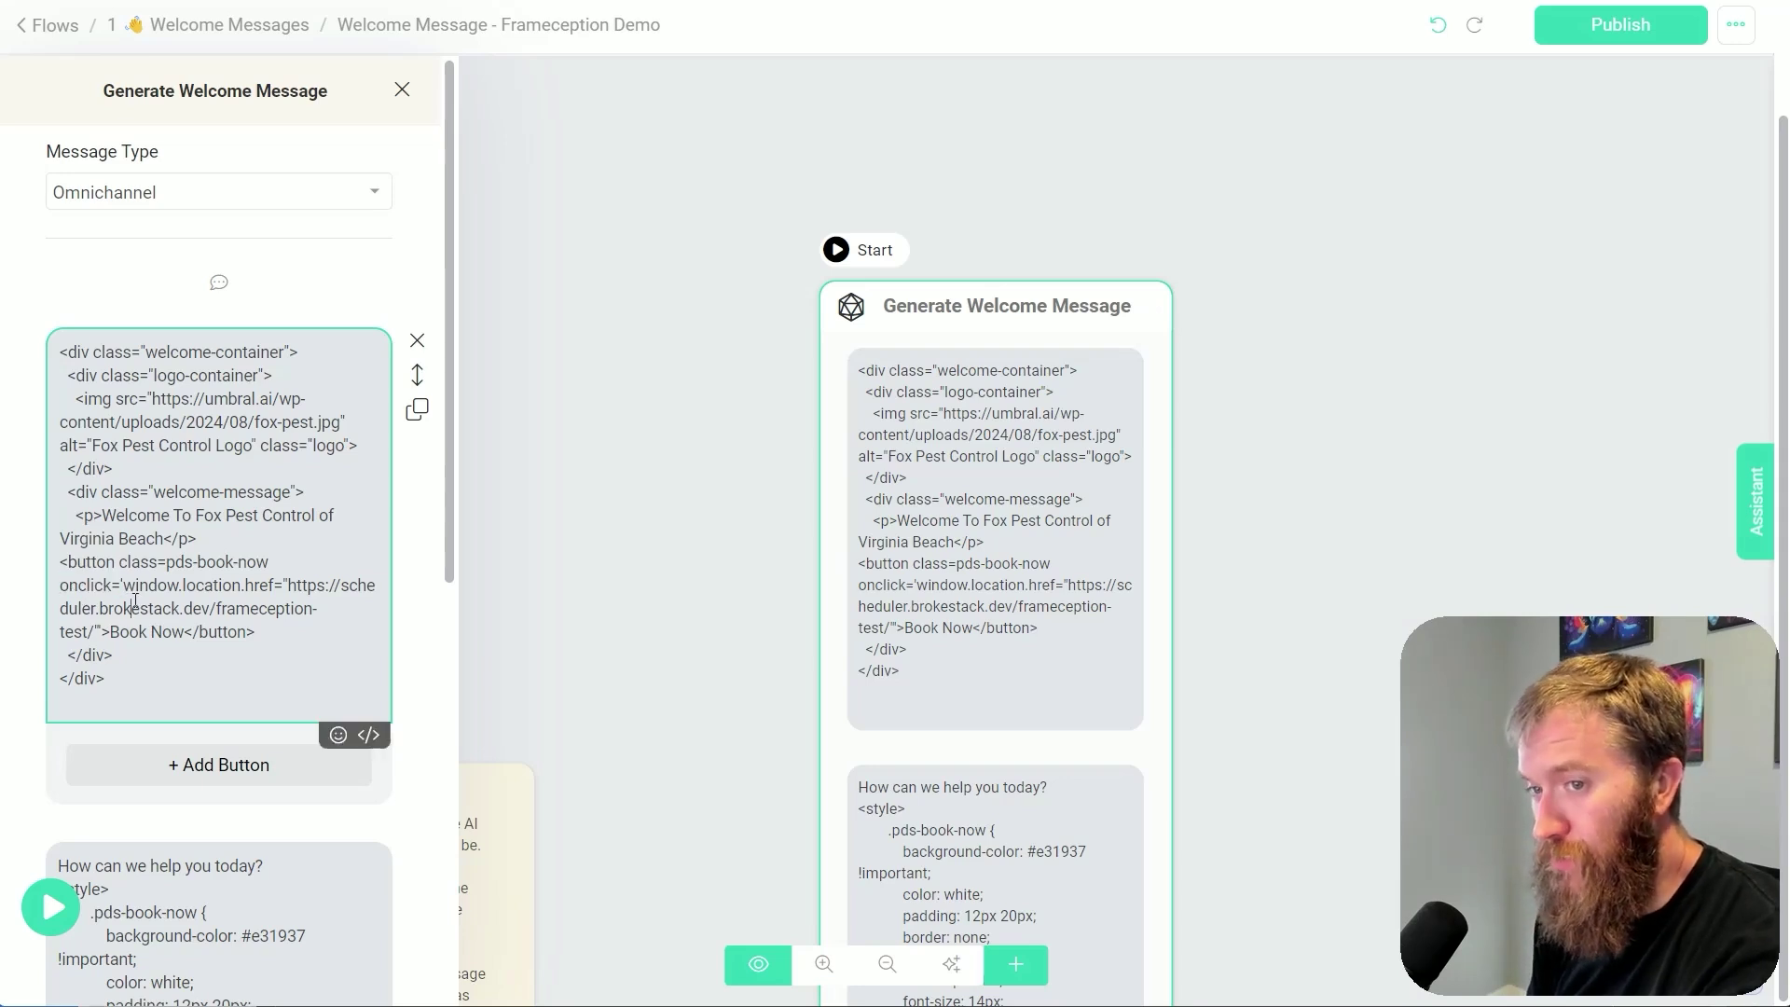
{"action": "left_click_drag", "start_coordinate": [124, 587], "coordinate": [295, 587]}
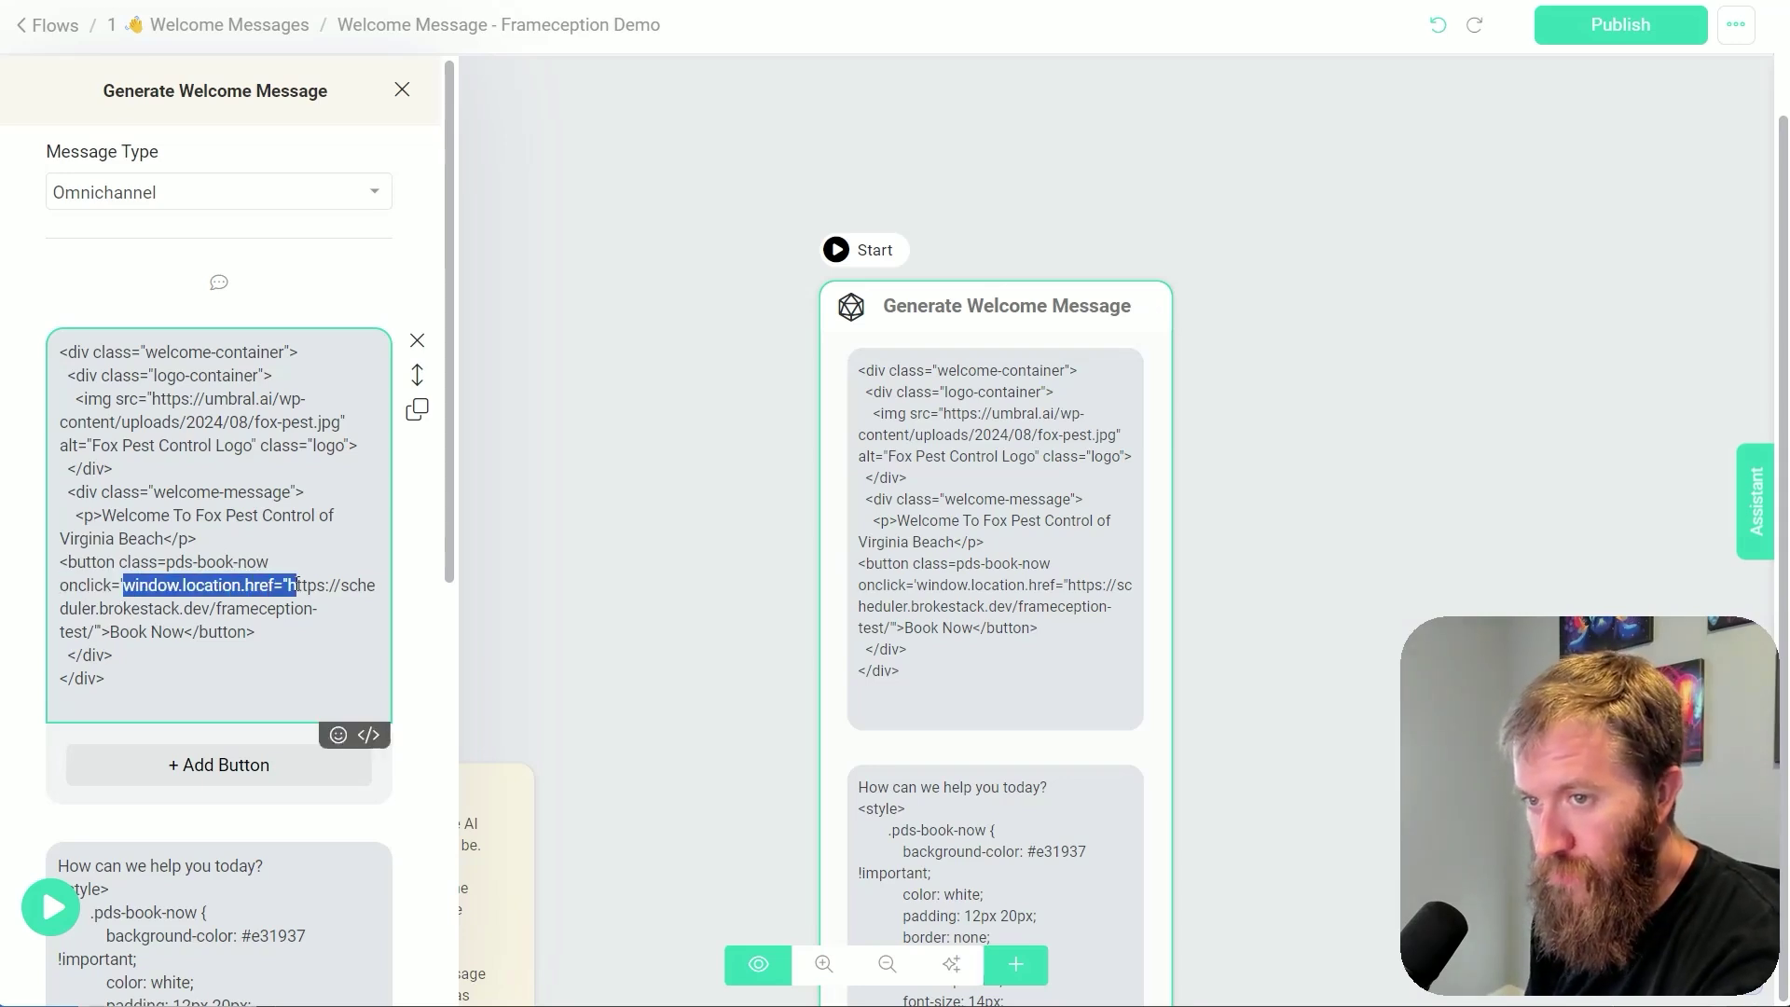
{"action": "key", "text": "ctrl+plus"}
{"action": "key", "text": "ctrl+plus"}
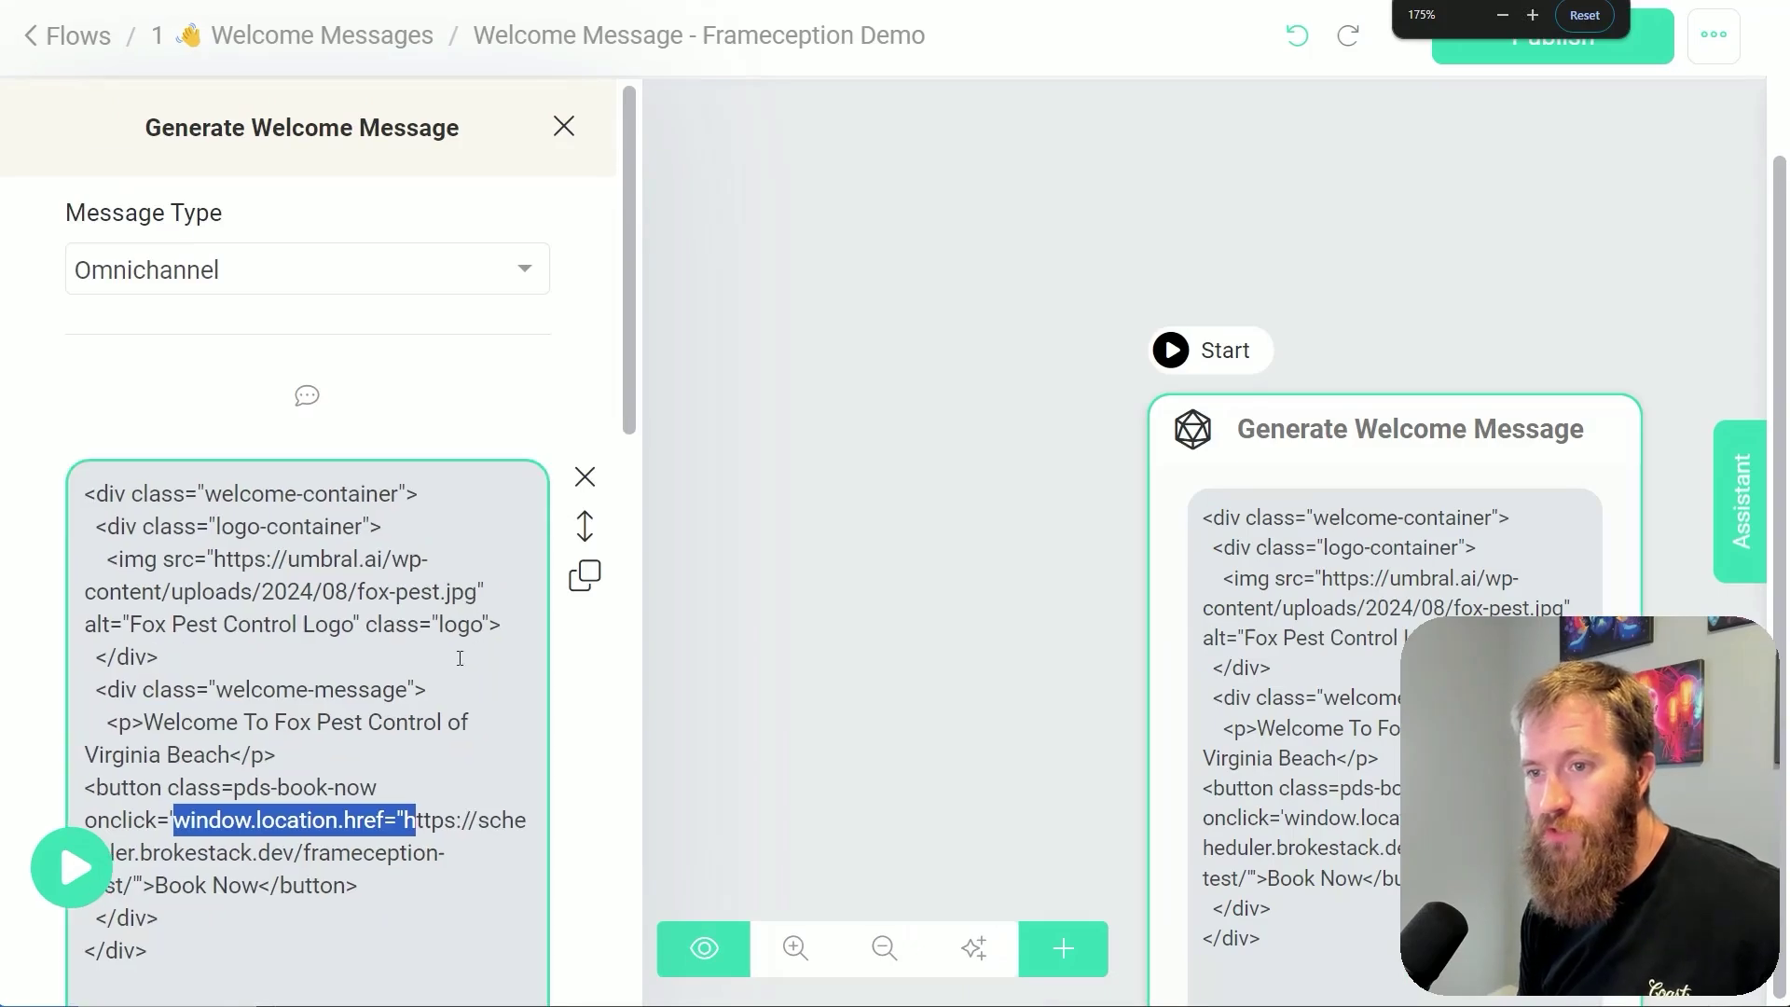
{"action": "scroll", "coordinate": [459, 602], "scroll_direction": "down", "scroll_amount": 2}
{"action": "scroll", "coordinate": [458, 601], "scroll_direction": "down", "scroll_amount": 1}
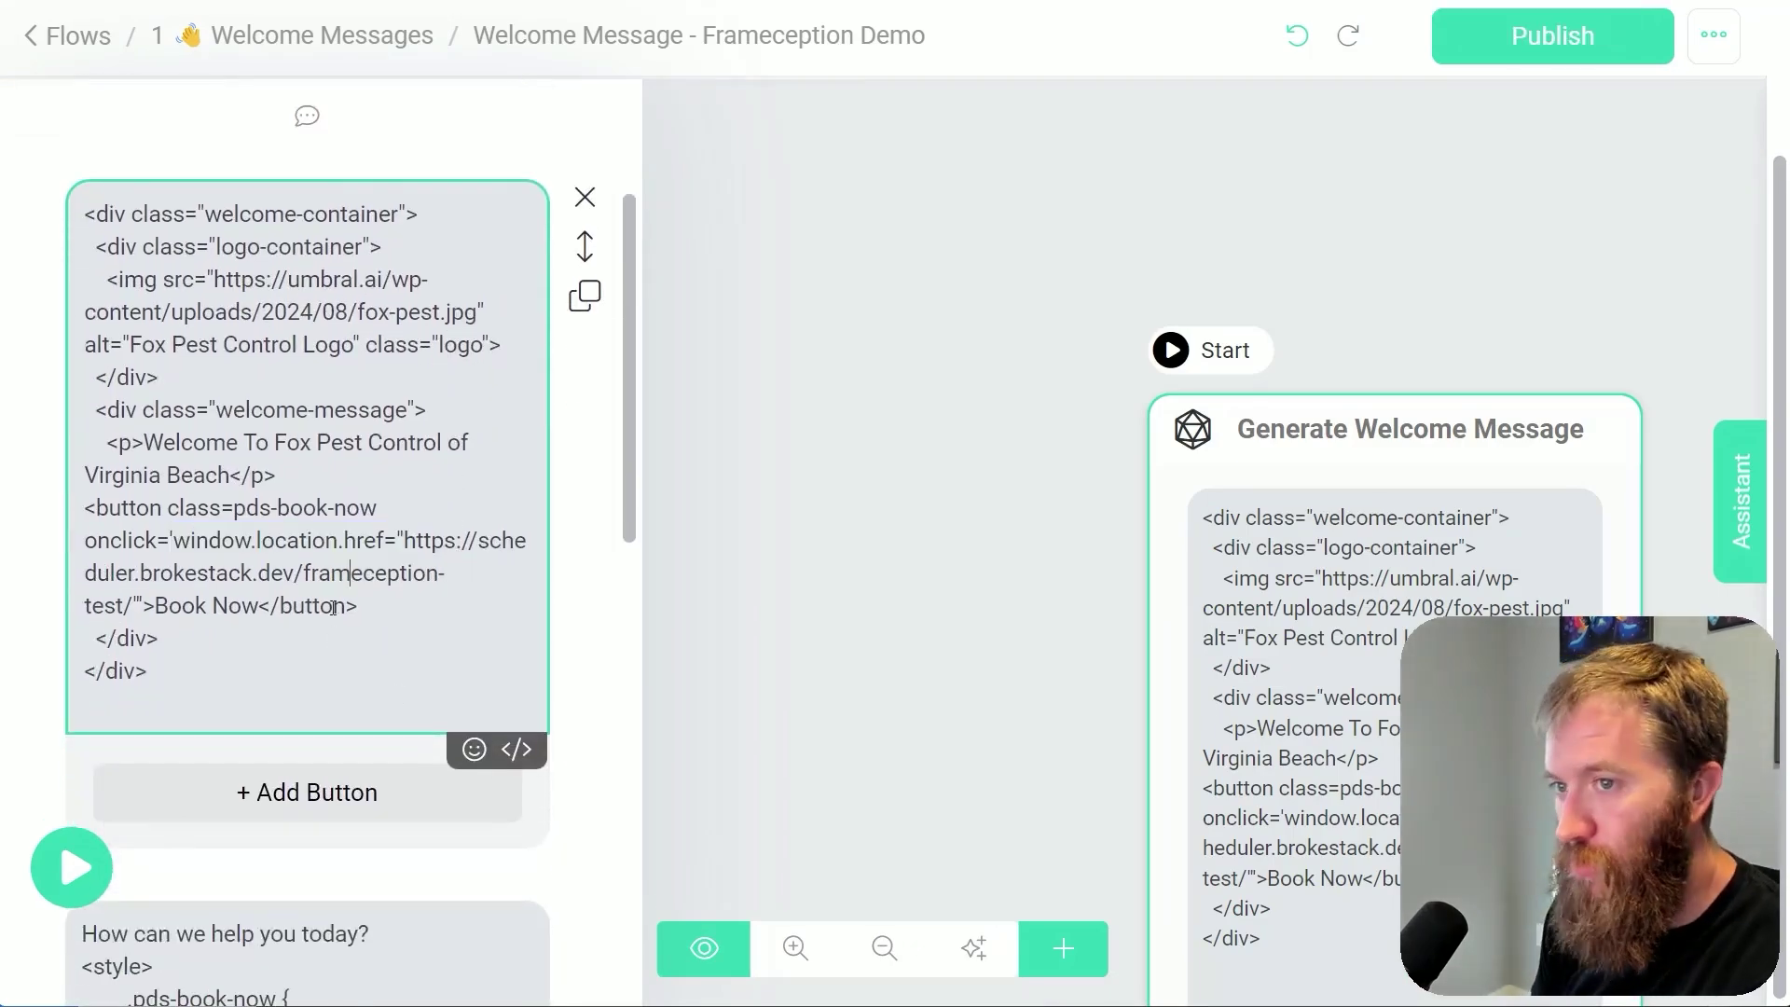
{"action": "left_click_drag", "start_coordinate": [171, 544], "coordinate": [441, 566]}
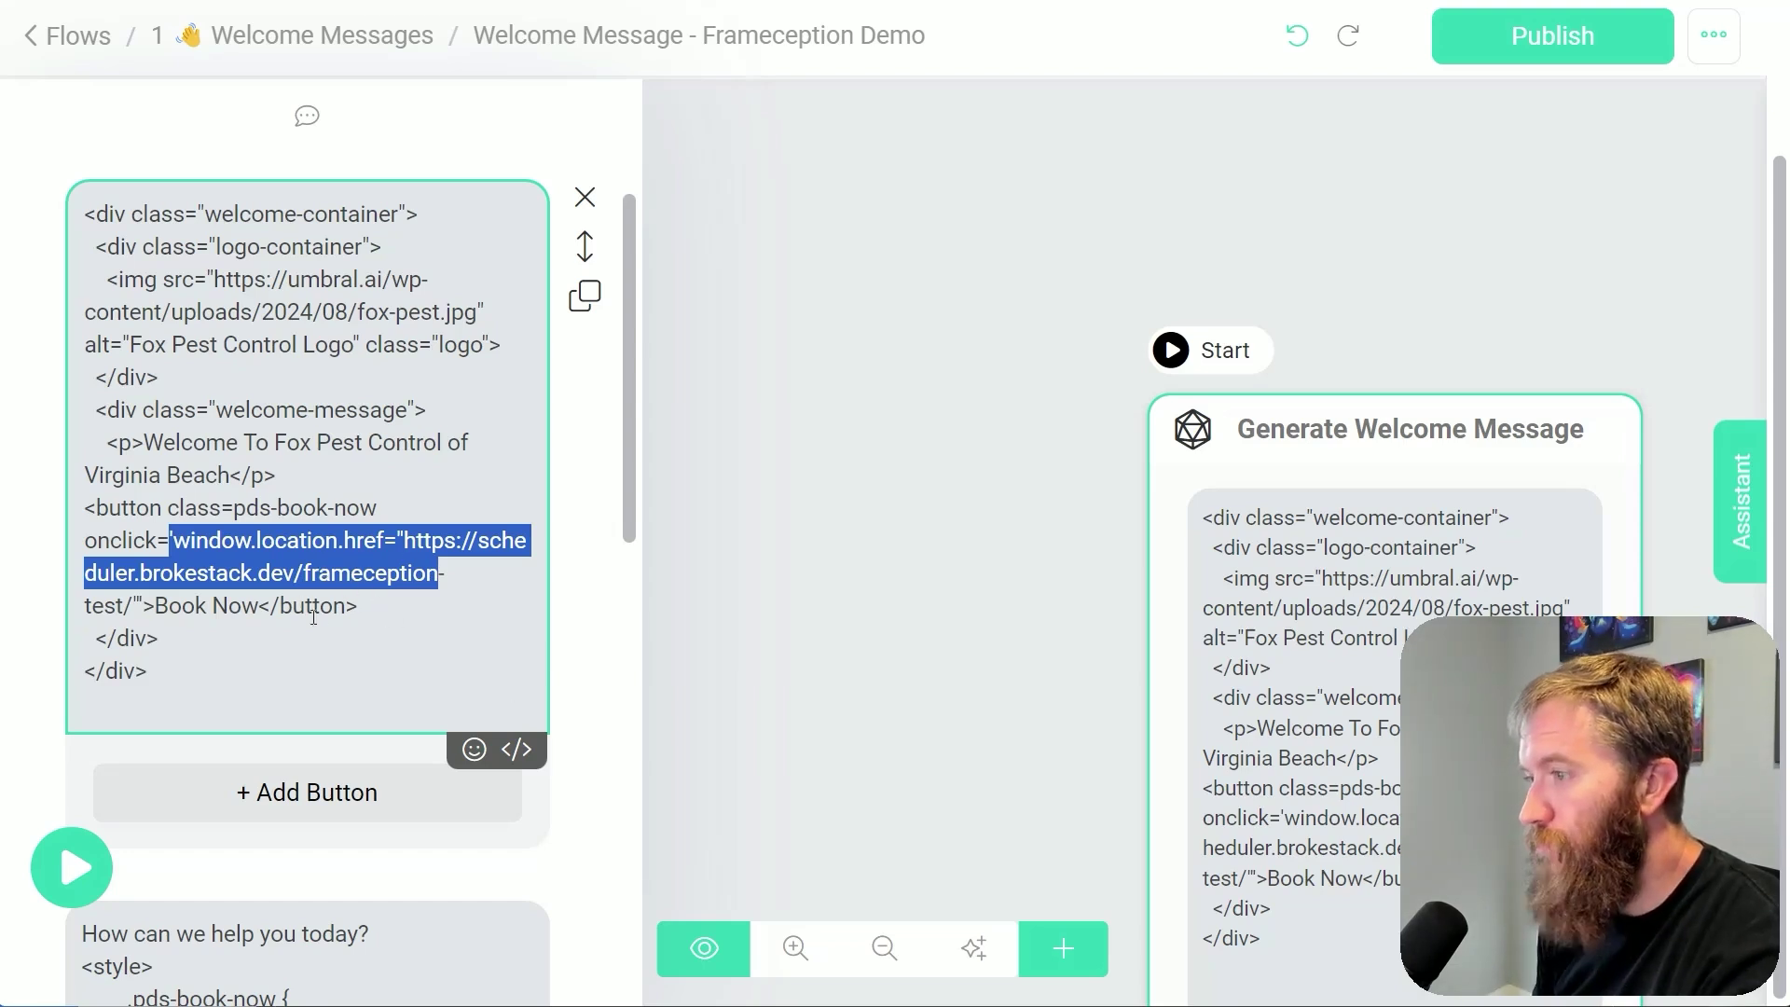
{"action": "left_click", "coordinate": [157, 613]}
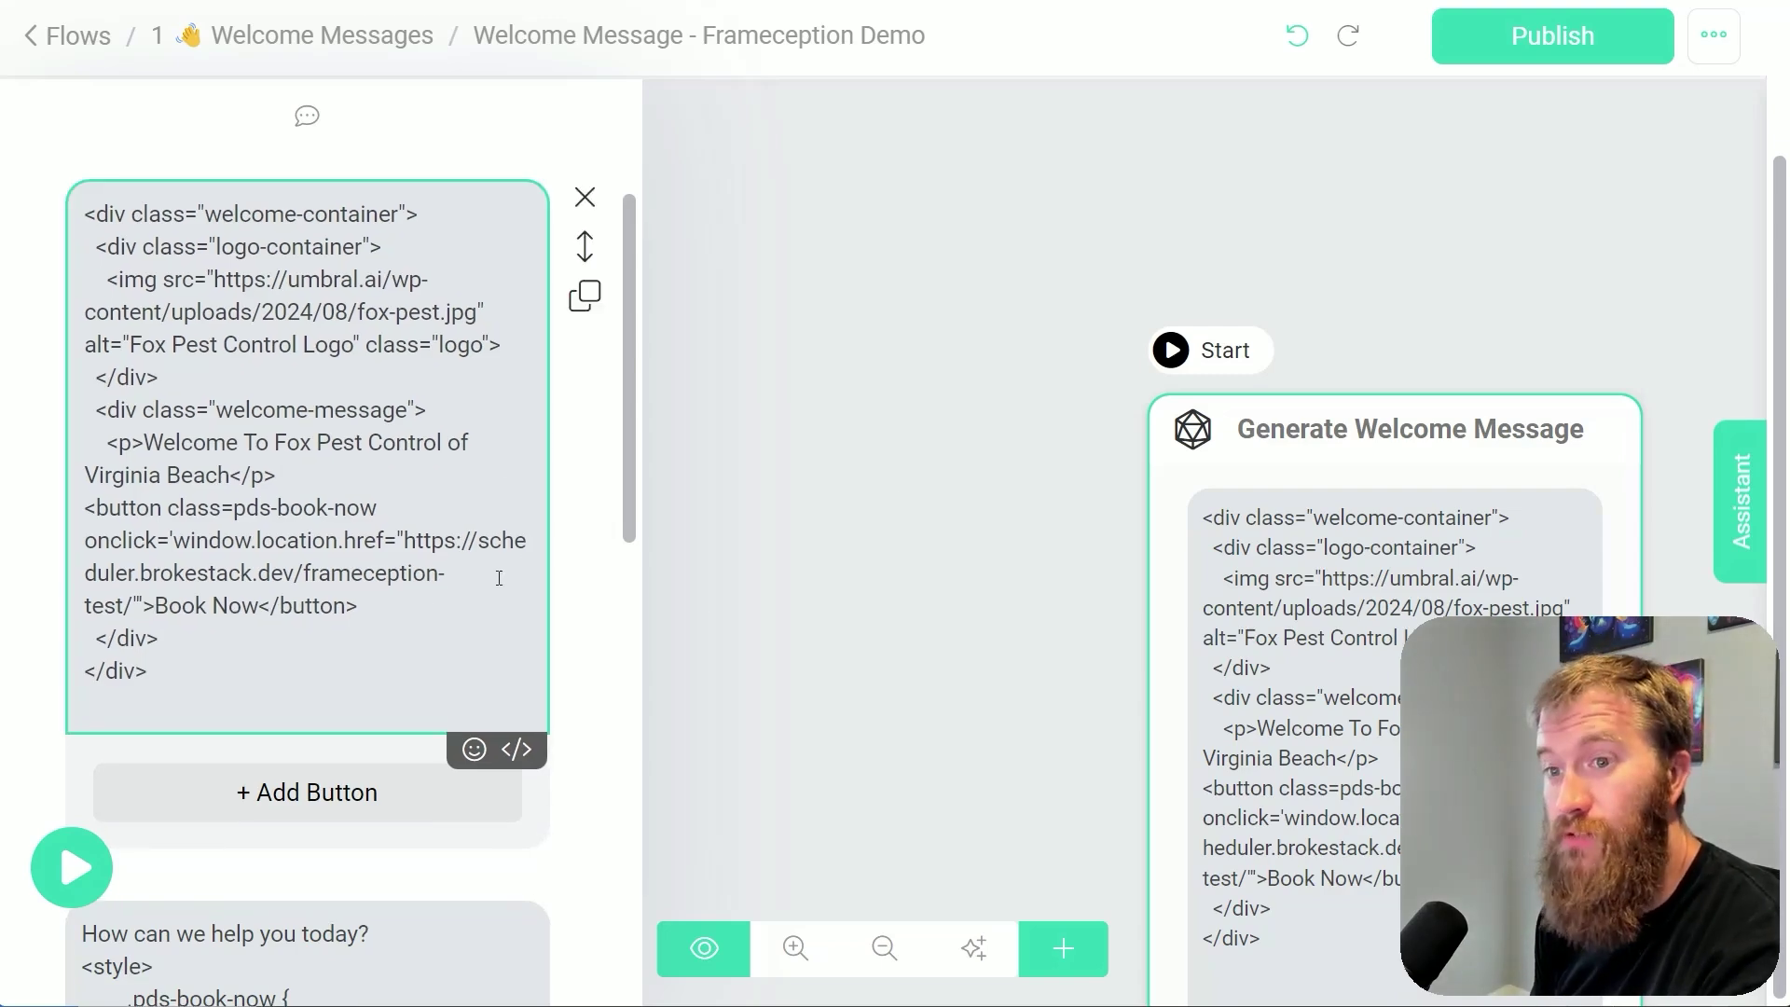
{"action": "scroll", "coordinate": [501, 670], "scroll_direction": "down", "scroll_amount": 7}
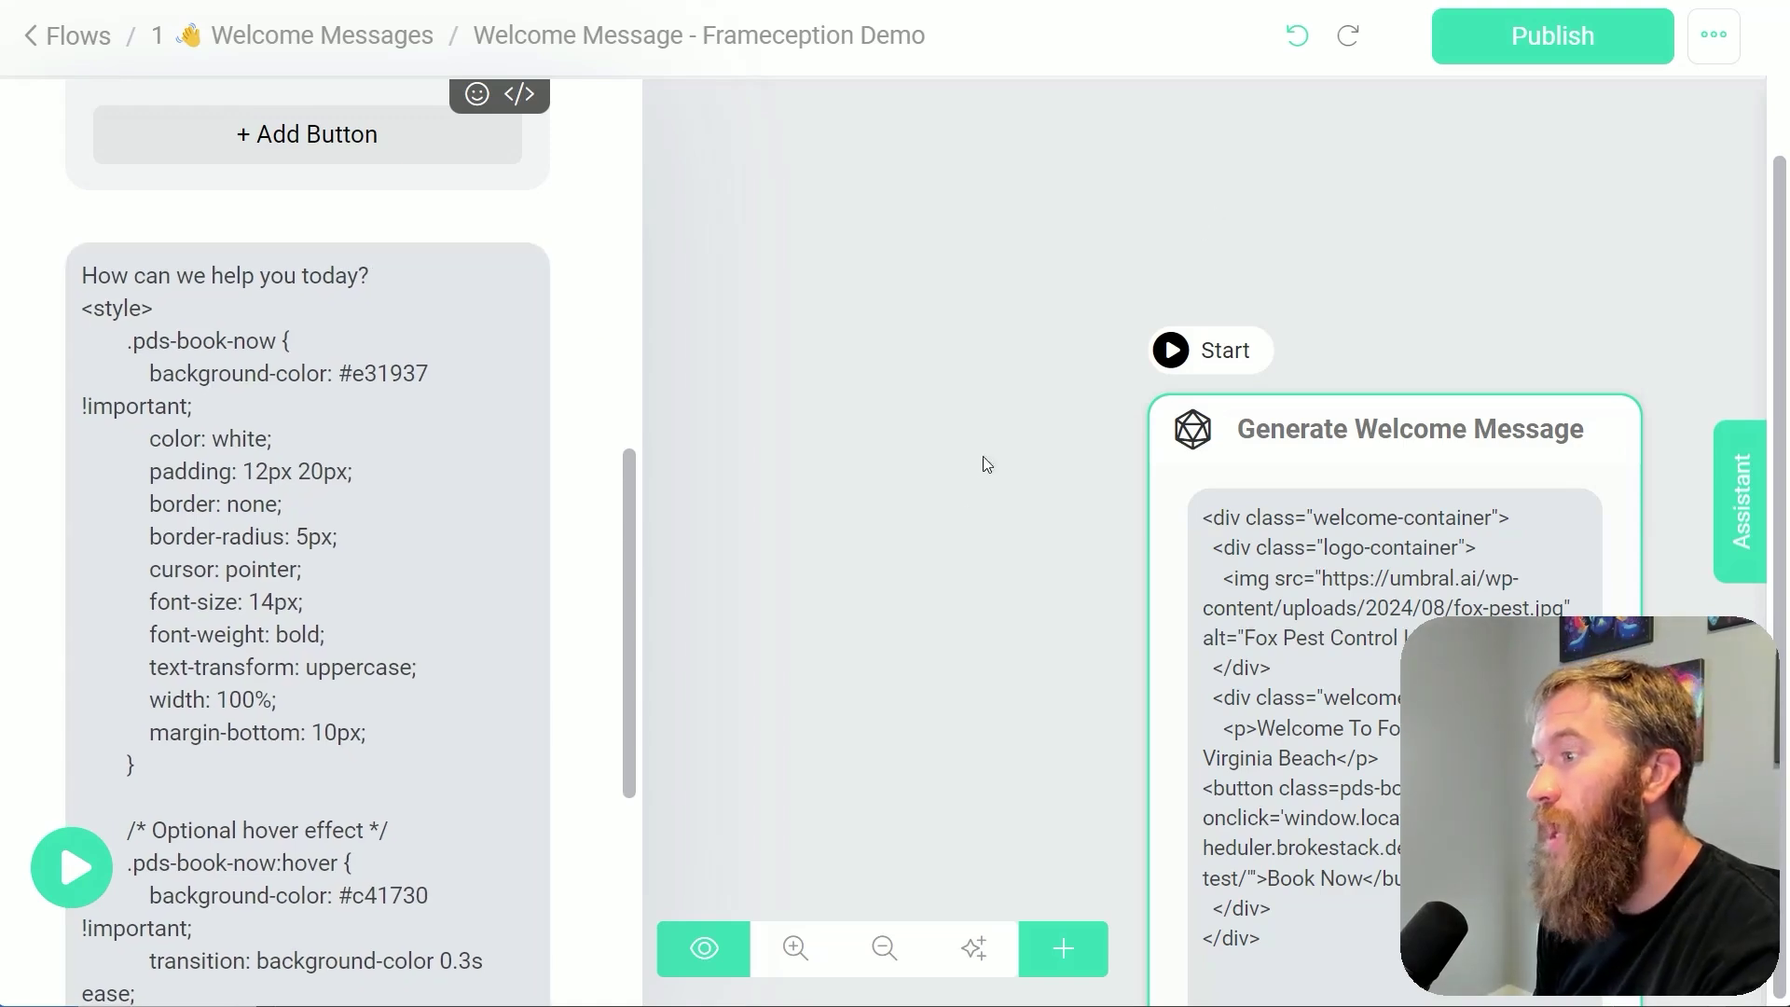
{"action": "scroll", "coordinate": [613, 415], "scroll_direction": "up", "scroll_amount": 1}
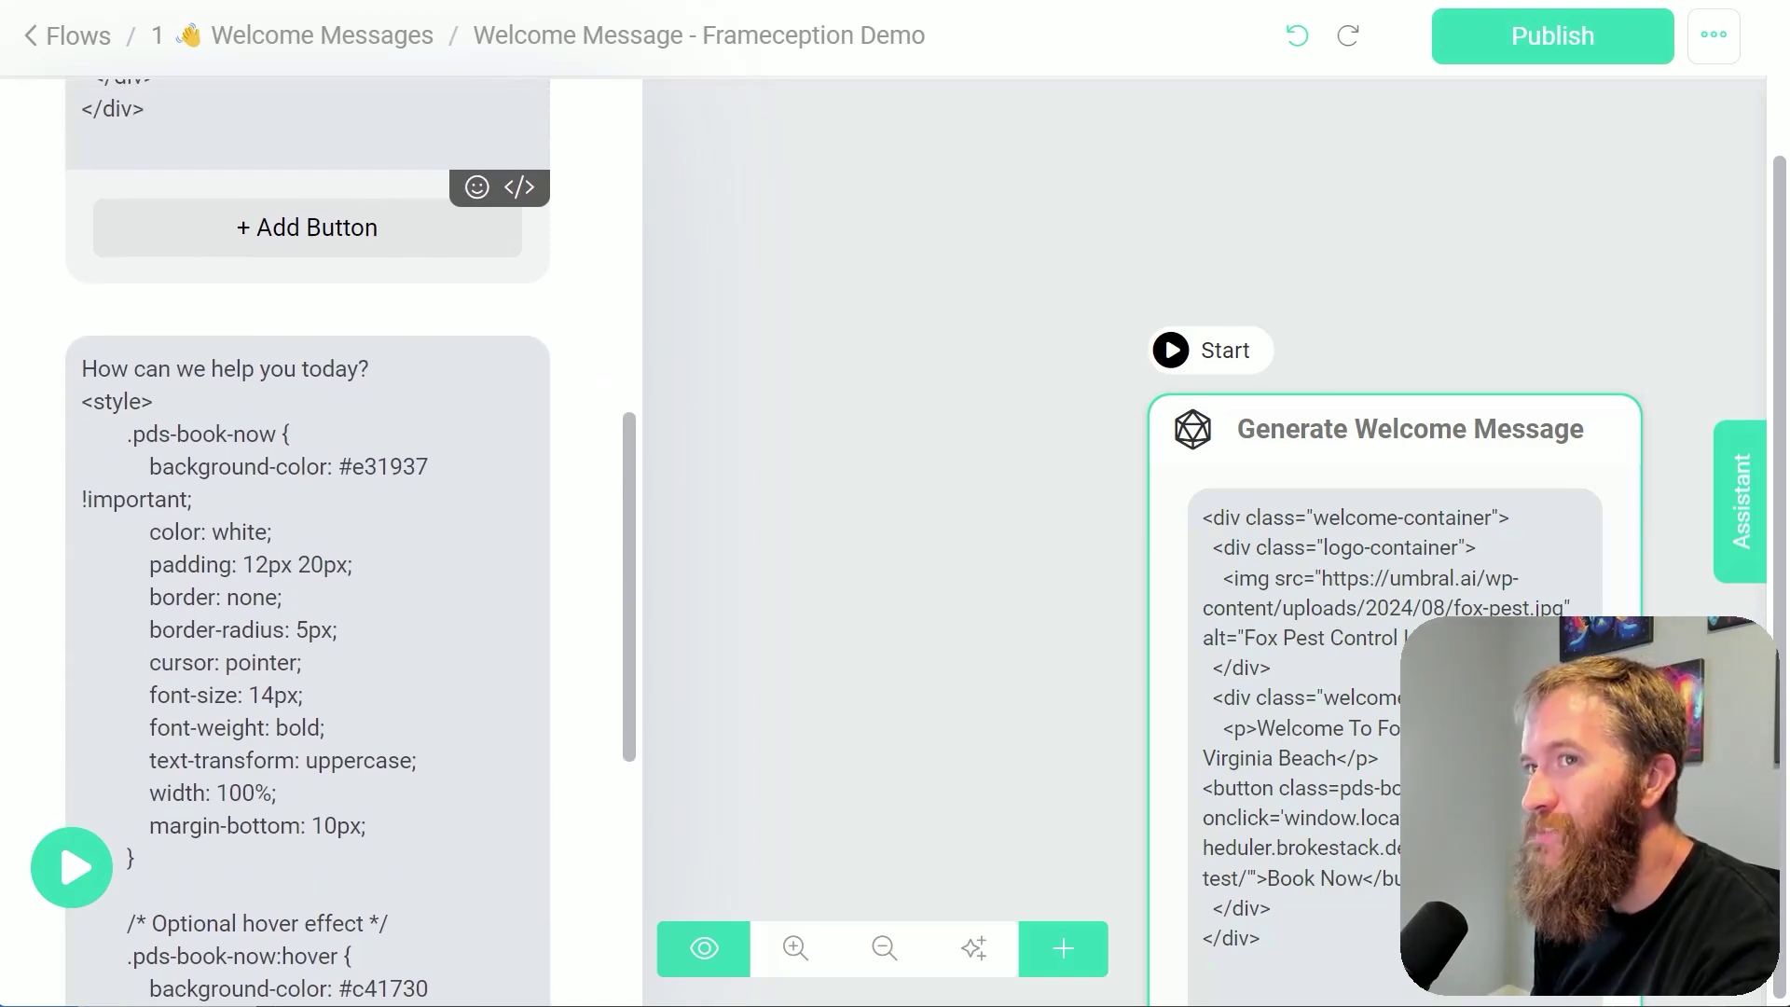
From the Flows list, go to Marketing > Entry Points Links and edit Booking_Confirmation
{"action": "left_click", "coordinate": [62, 54]}
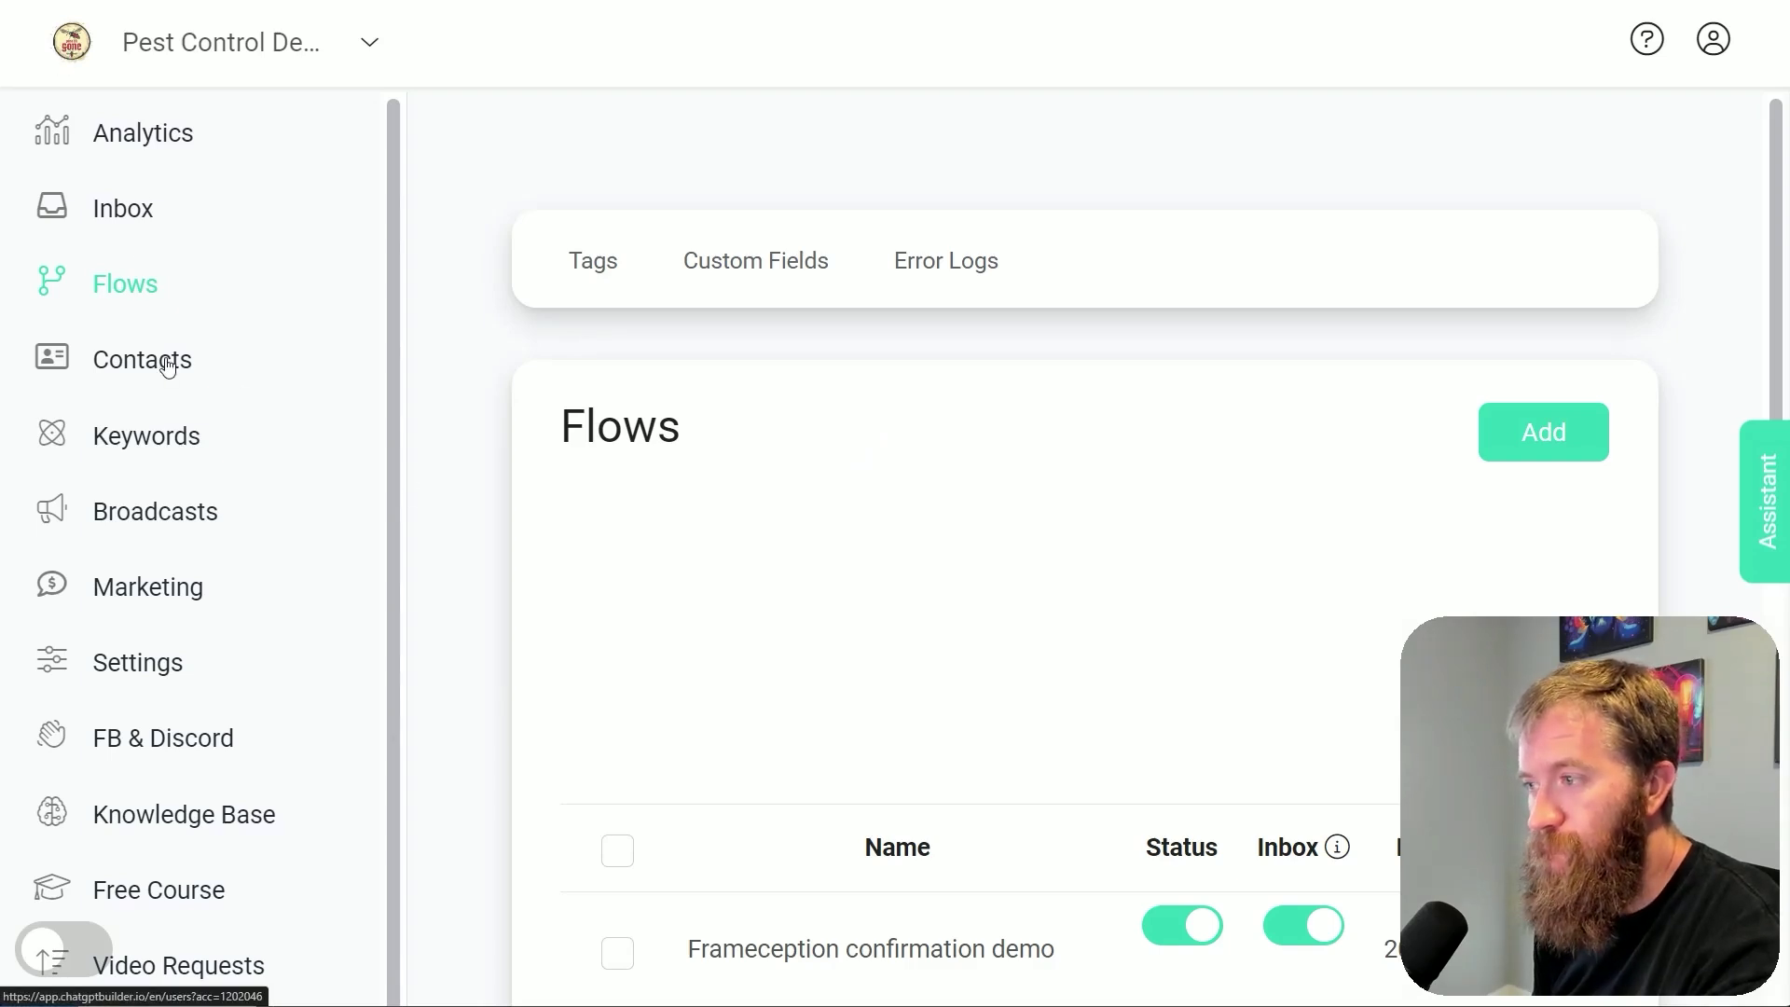
{"action": "left_click", "coordinate": [172, 608]}
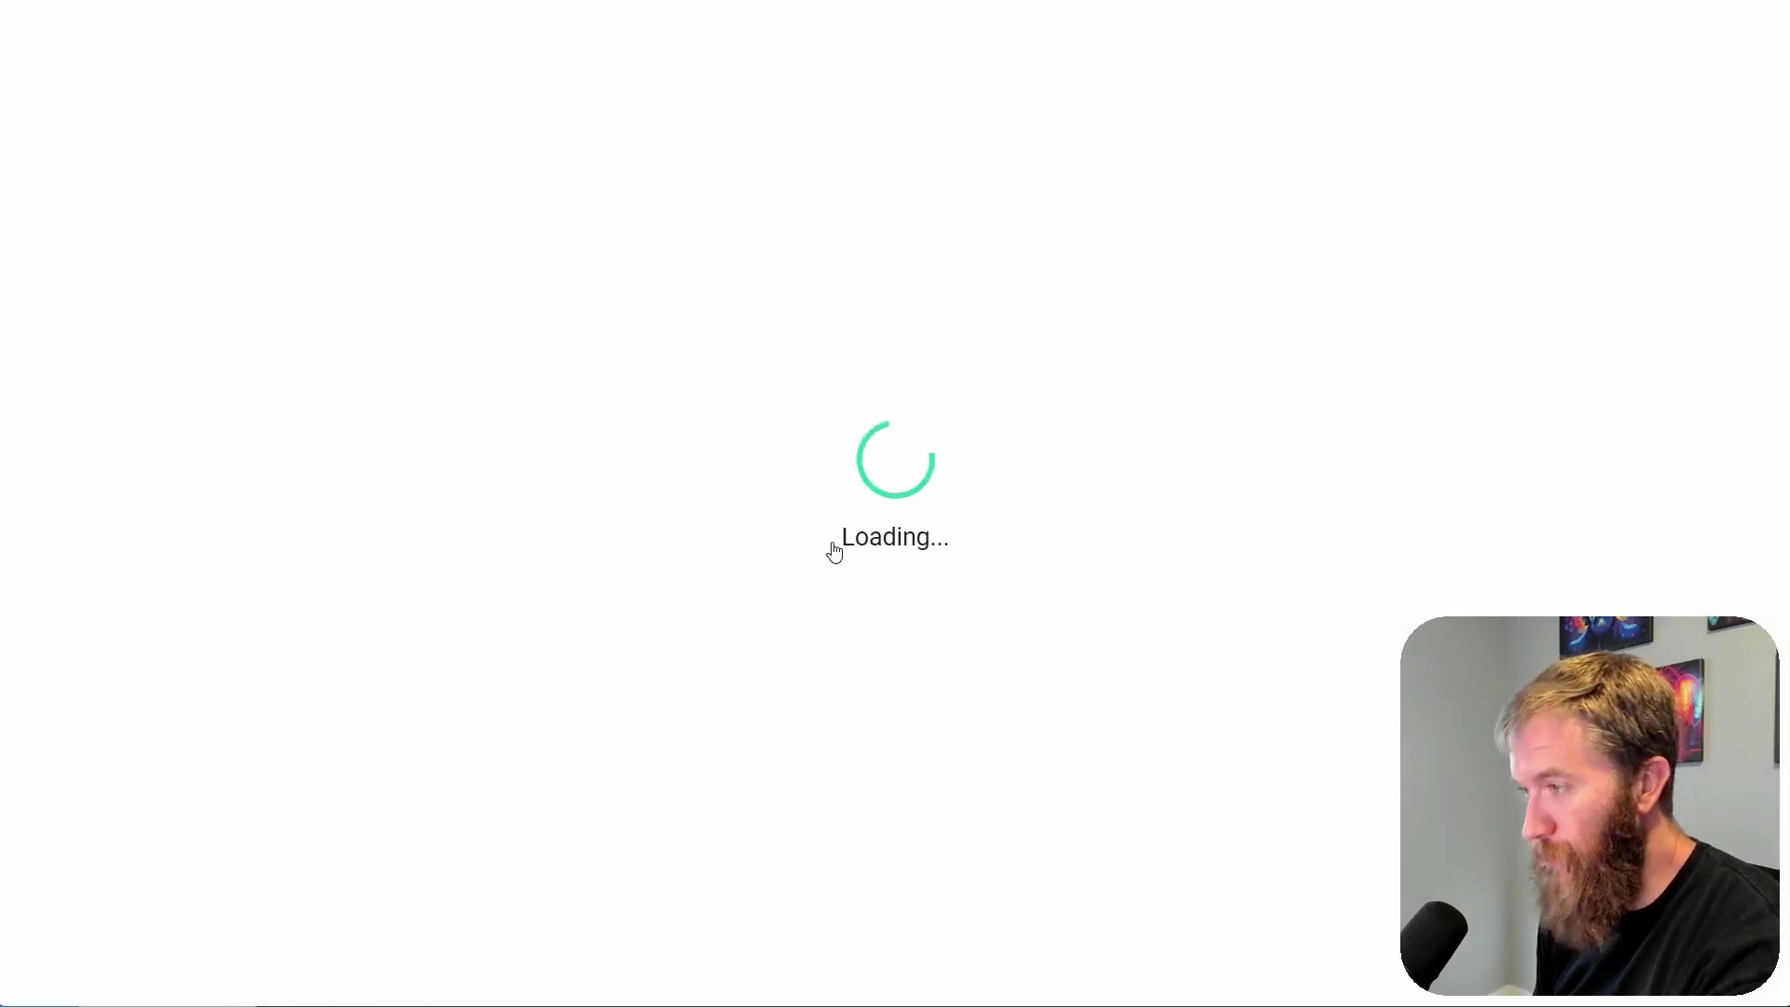
{"action": "left_click", "coordinate": [672, 871]}
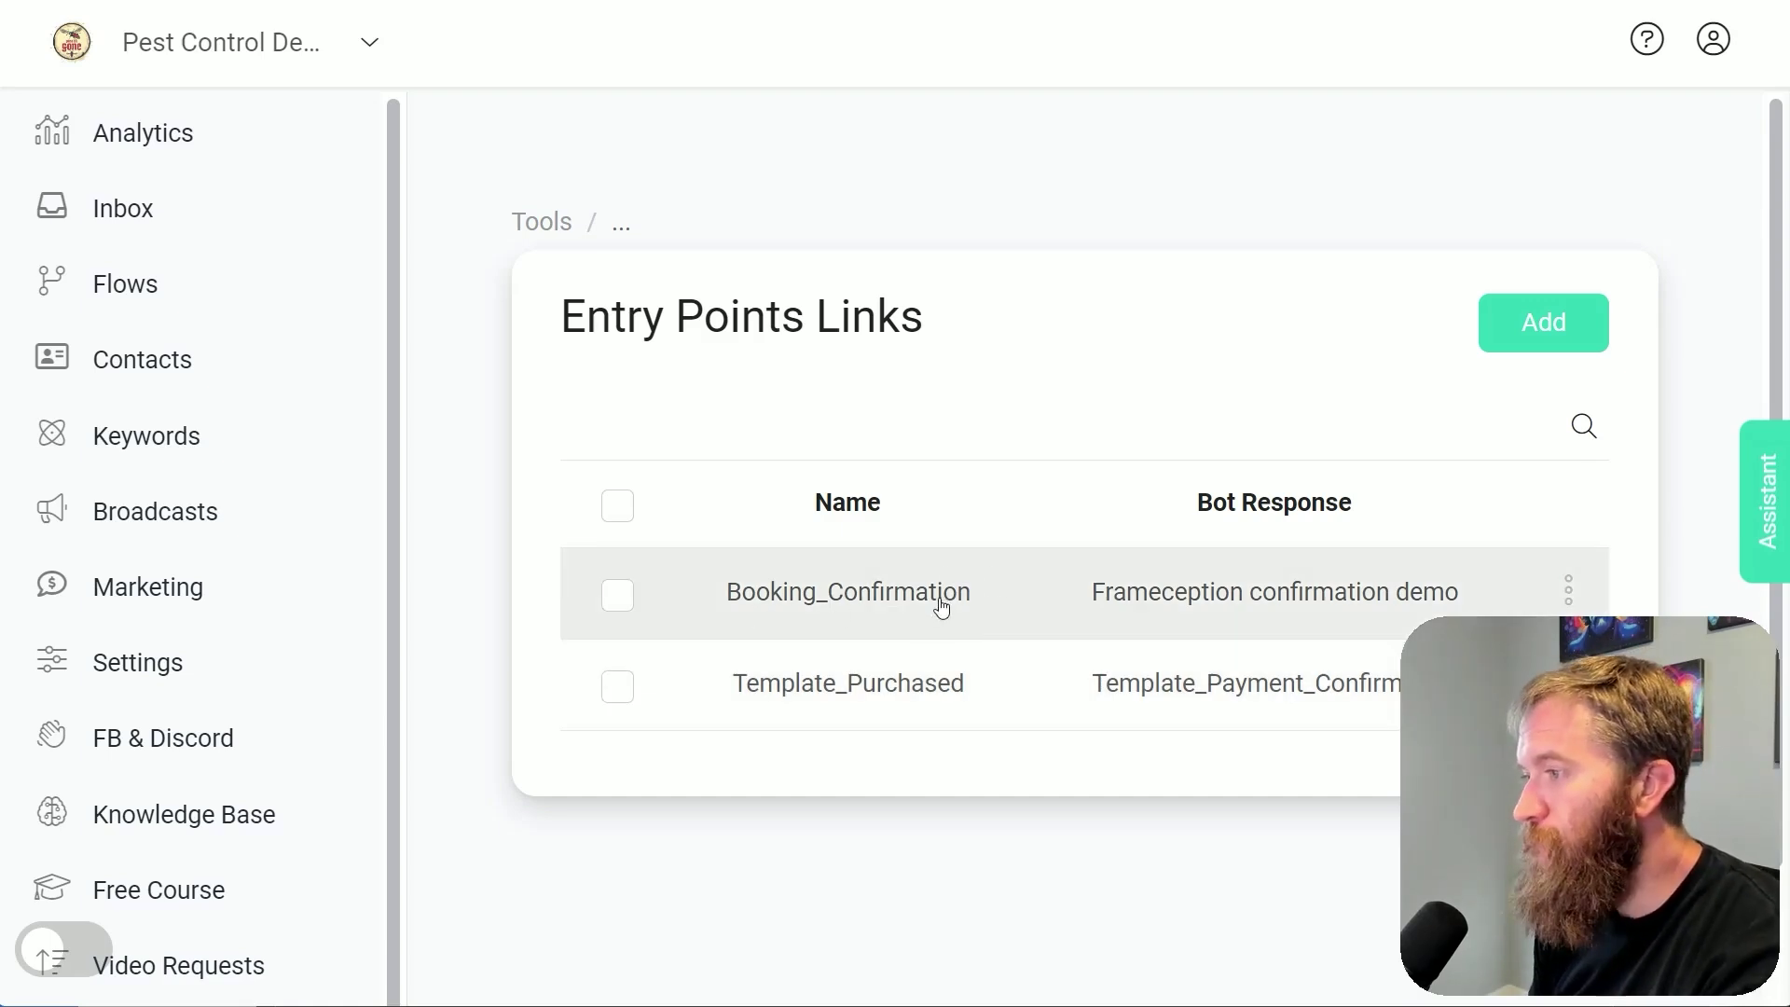
{"action": "left_click", "coordinate": [1169, 602]}
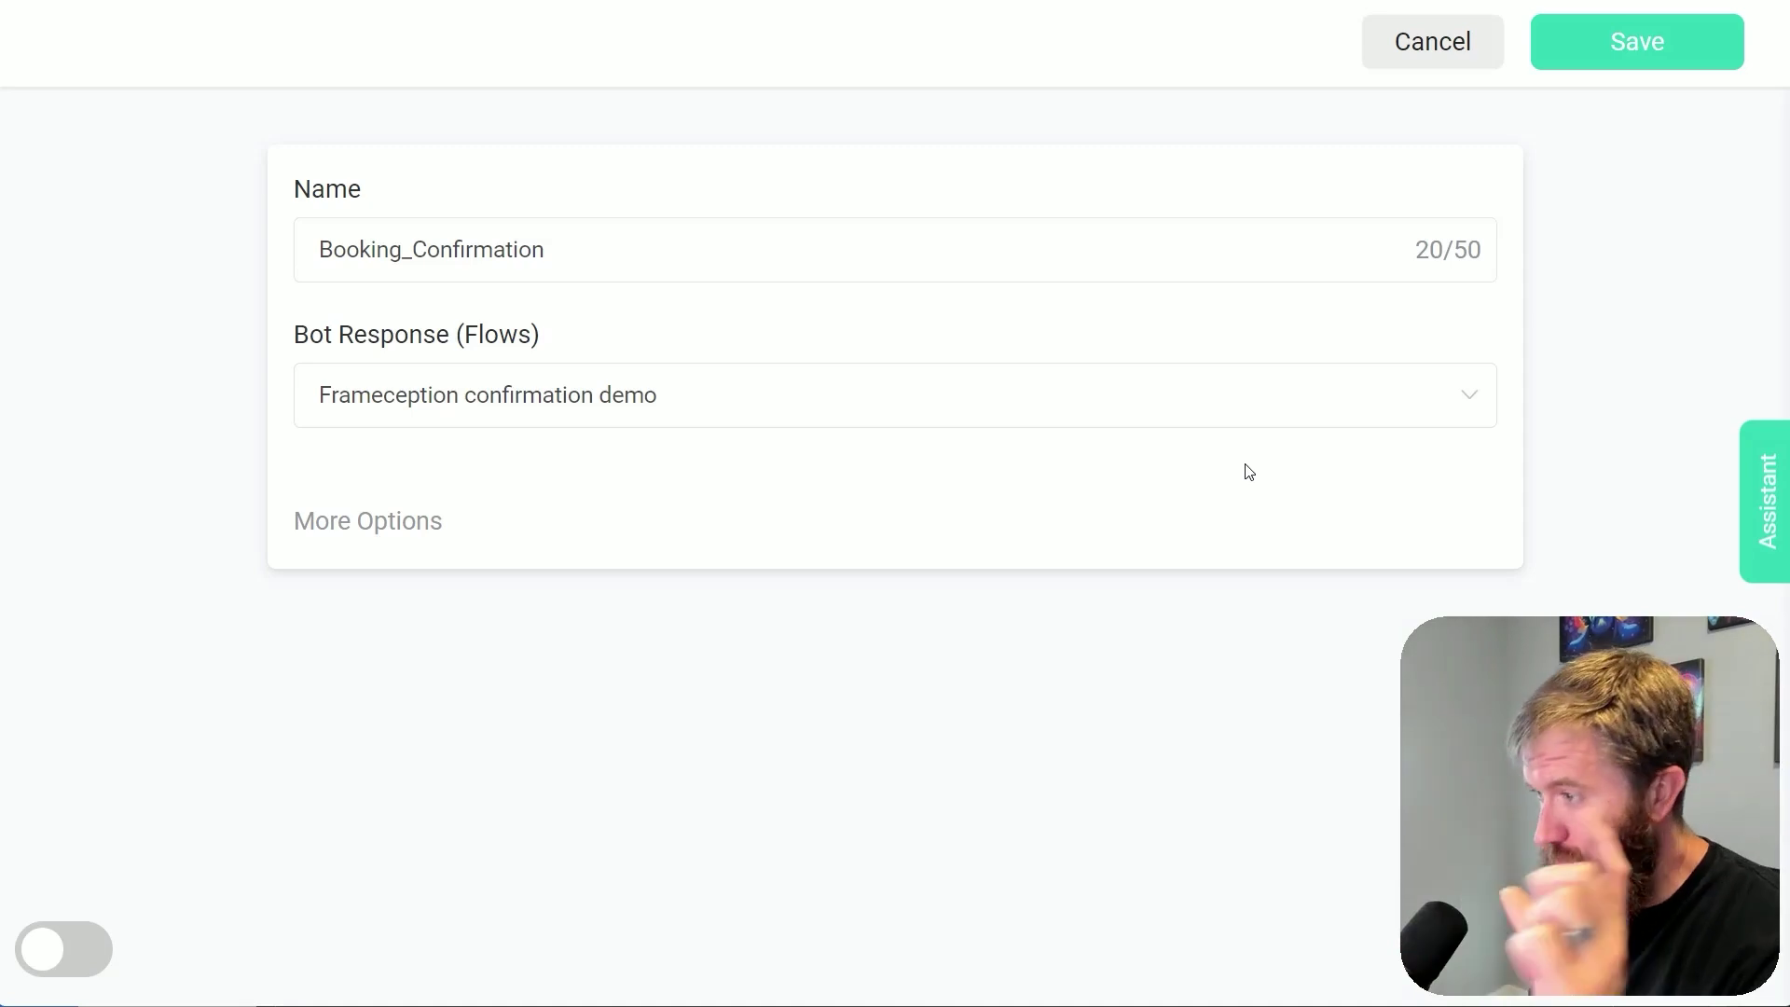
Check the entry point's payload saves to payload_entry, cancel the form unchanged, and go to Settings
{"action": "left_click", "coordinate": [362, 534]}
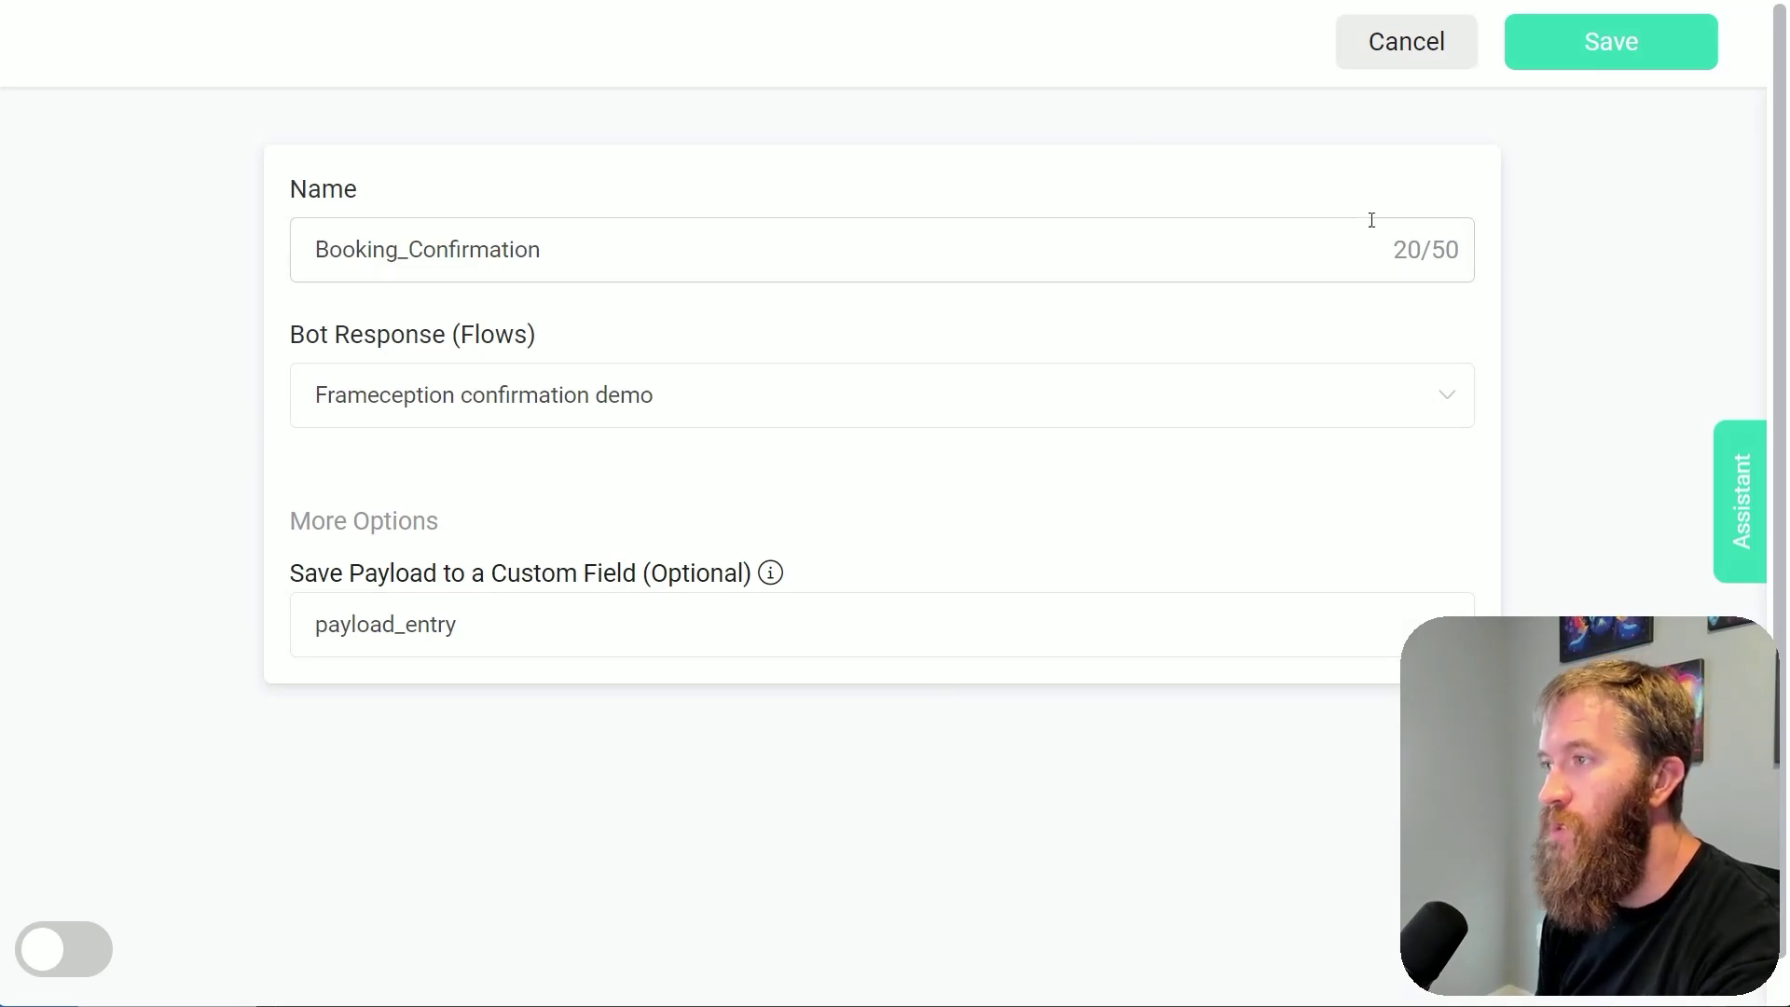
{"action": "left_click", "coordinate": [1404, 63]}
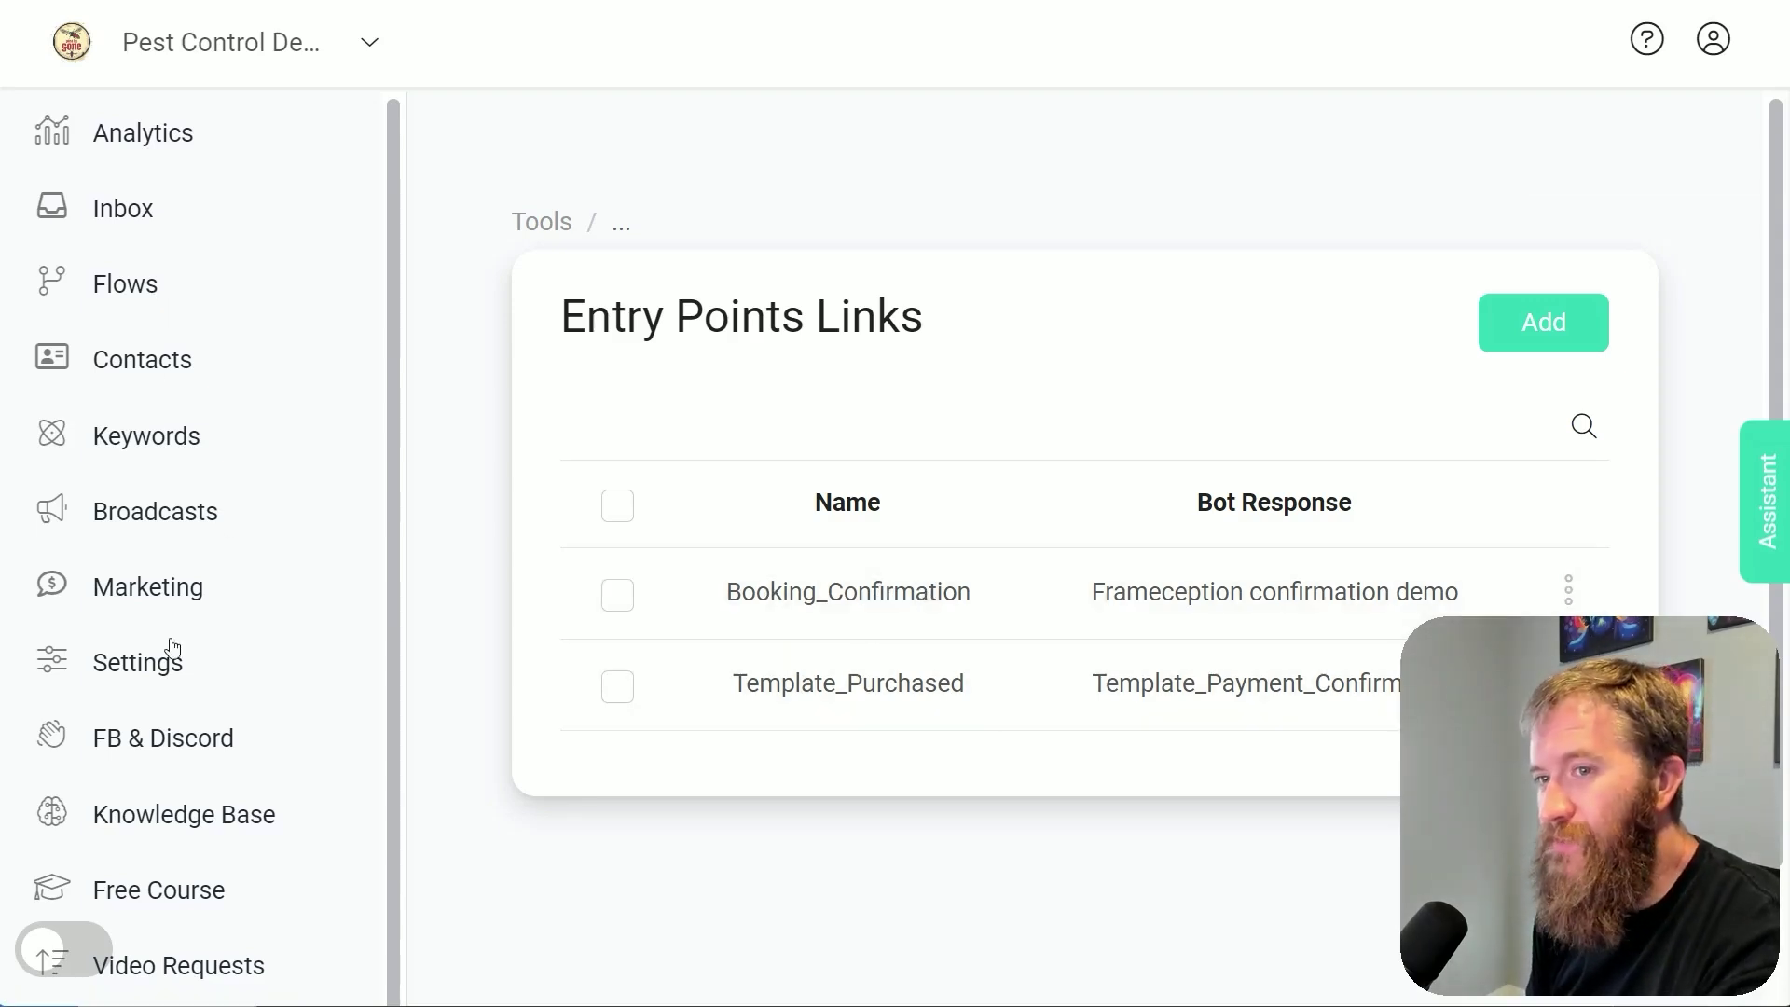
{"action": "left_click", "coordinate": [143, 664]}
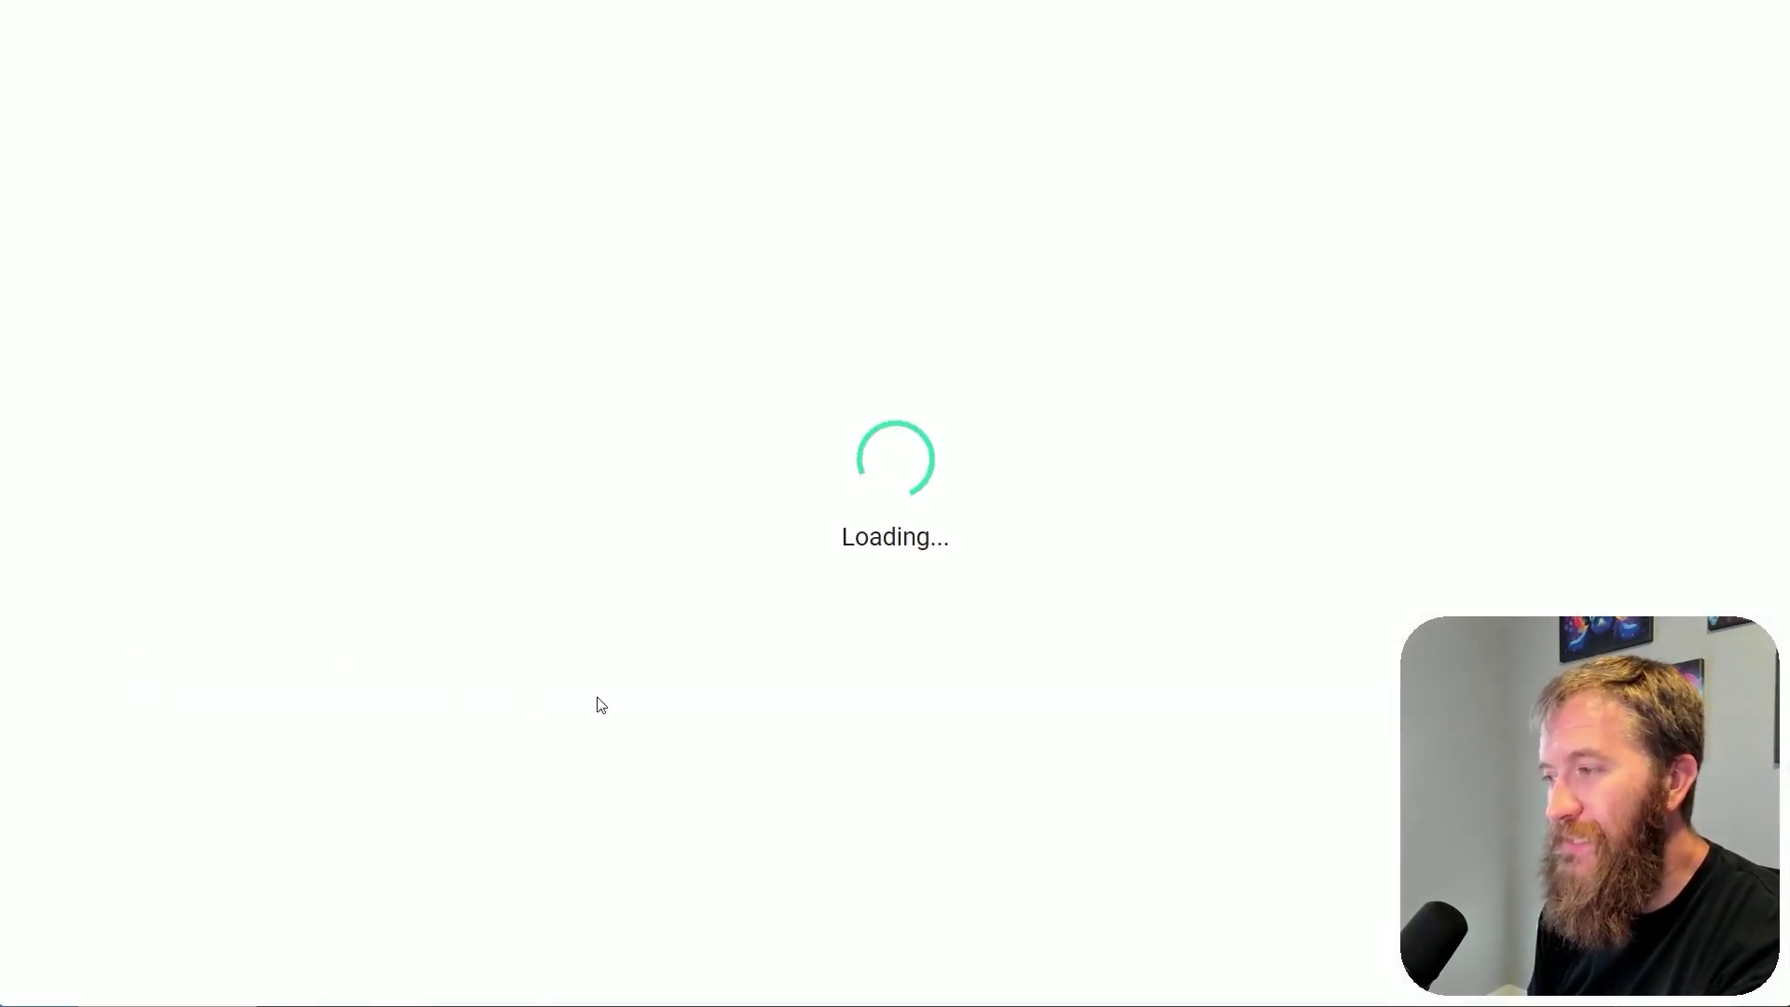
In the Settings Channels list, expand the Web Chatbot channel to show its Manage button and description
{"action": "left_click", "coordinate": [694, 285]}
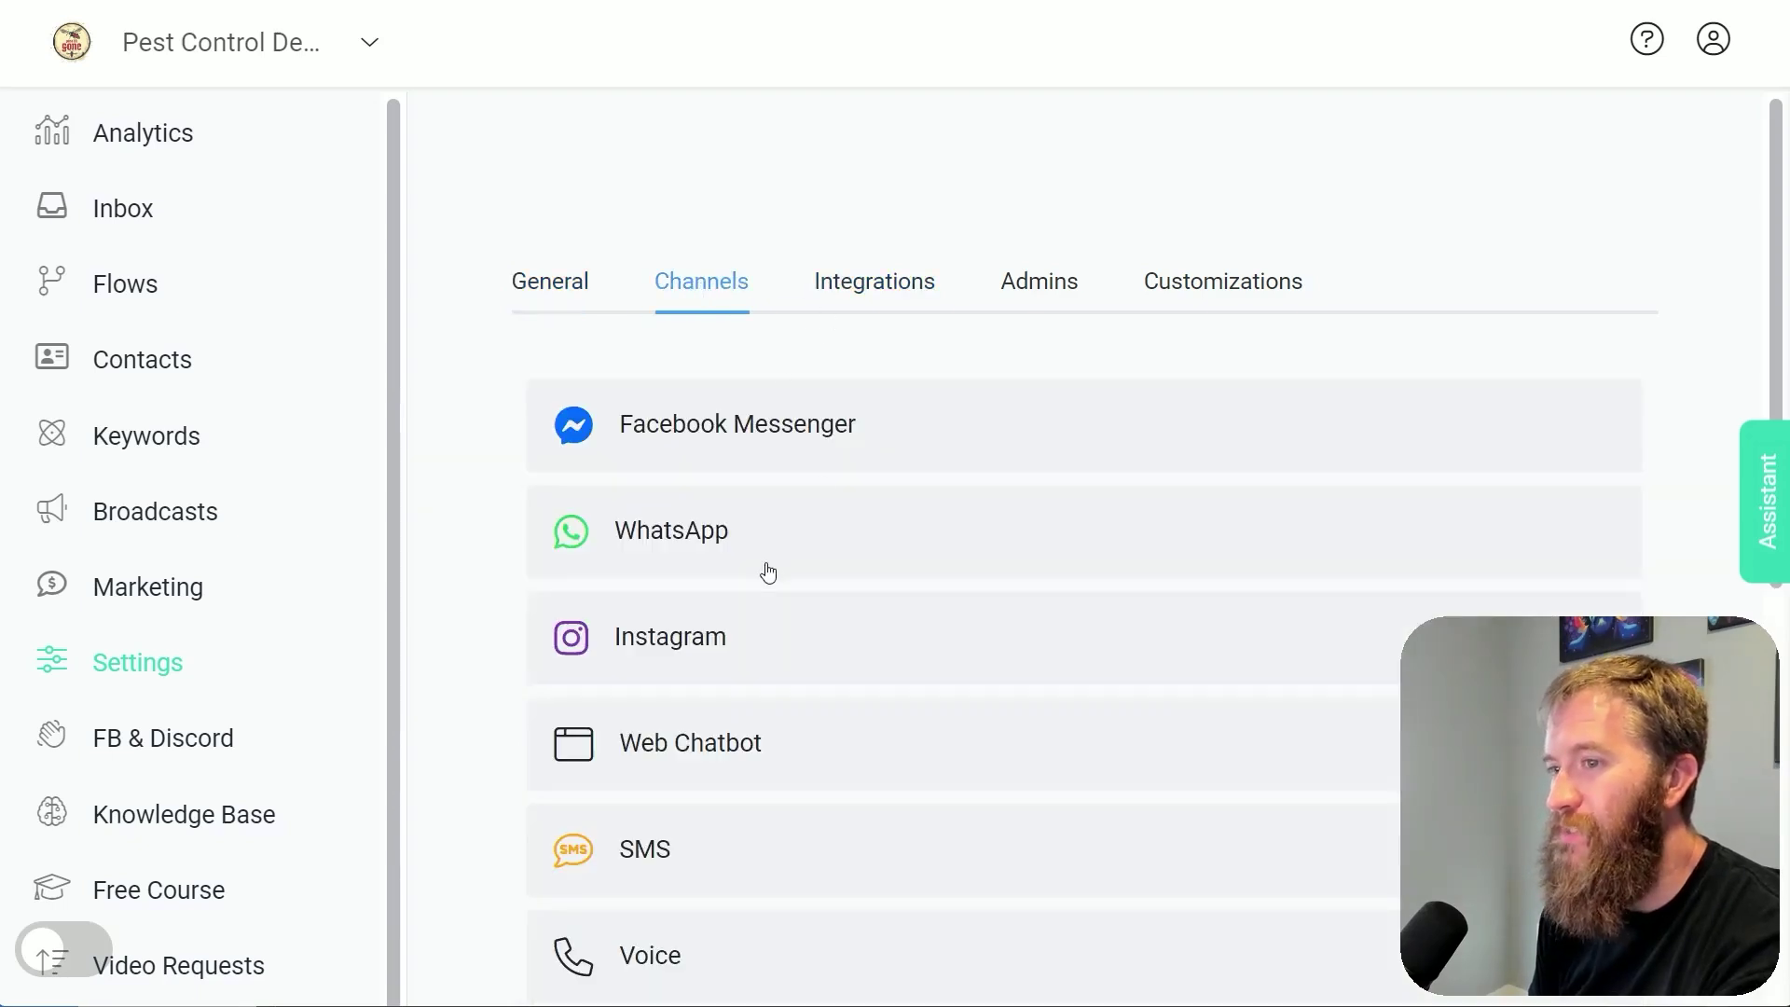
{"action": "scroll", "coordinate": [750, 606], "scroll_direction": "down", "scroll_amount": 1}
{"action": "left_click", "coordinate": [737, 648]}
{"action": "scroll", "coordinate": [882, 320], "scroll_direction": "down", "scroll_amount": 4}
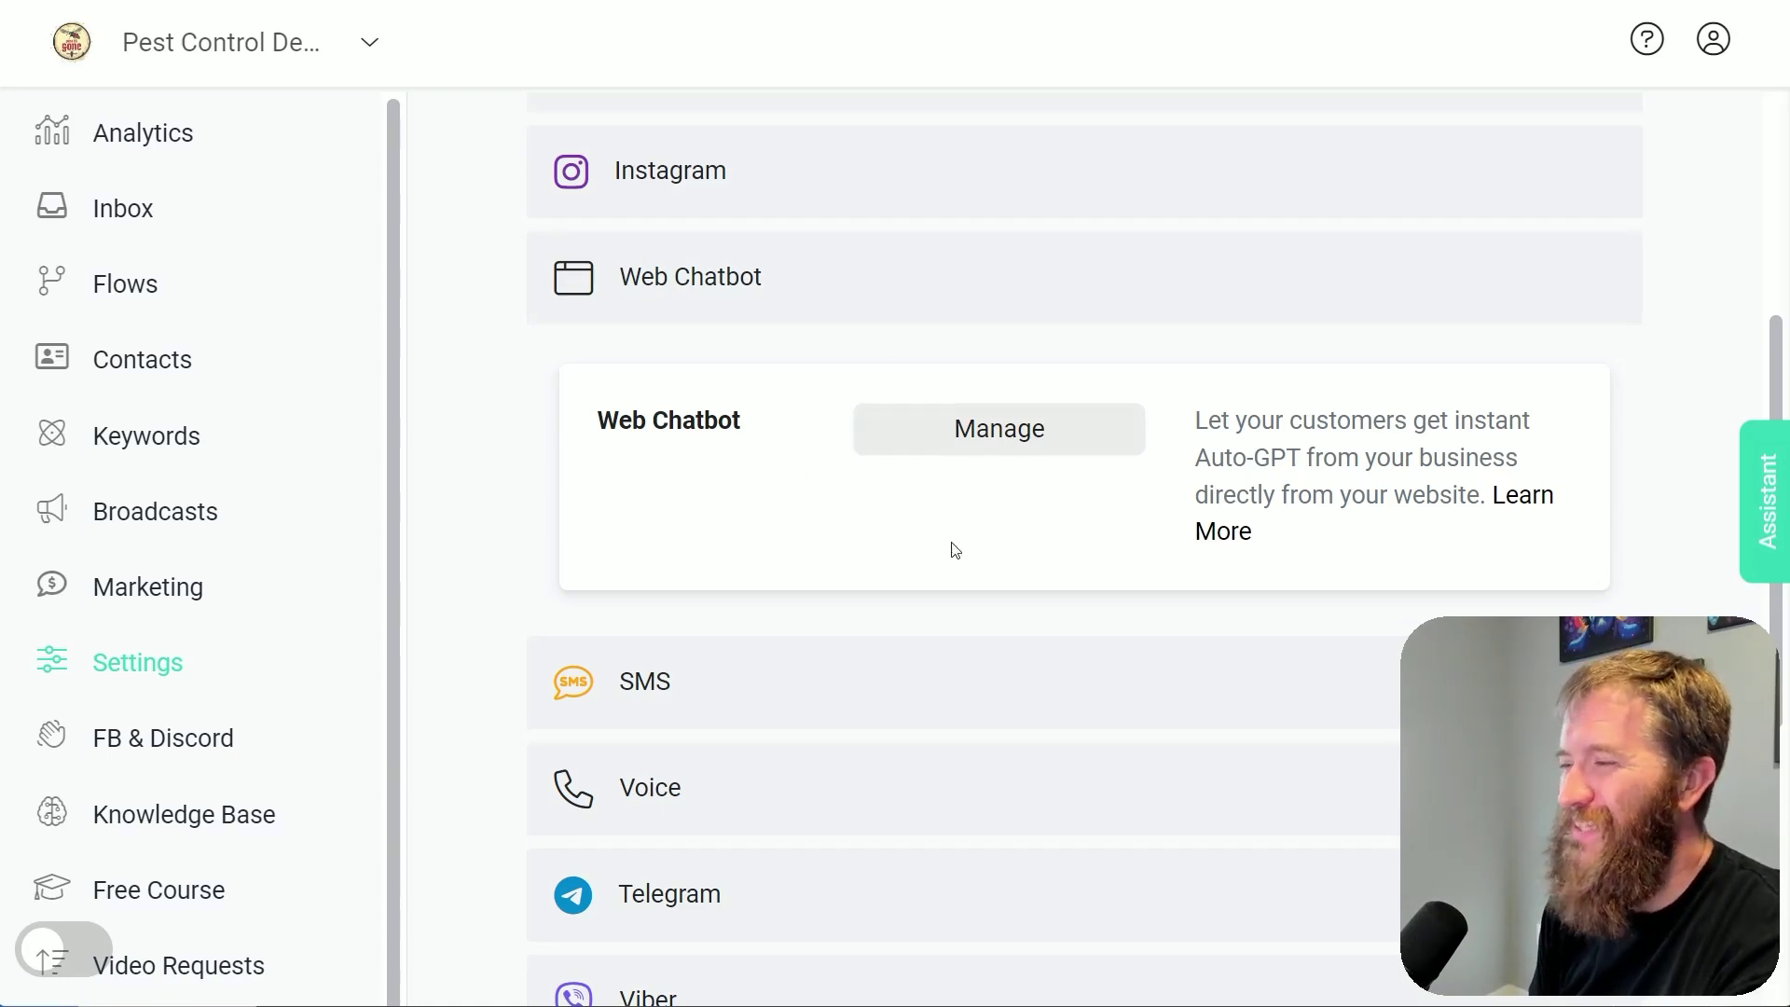
{"action": "scroll", "coordinate": [955, 550], "scroll_direction": "up", "scroll_amount": 2}
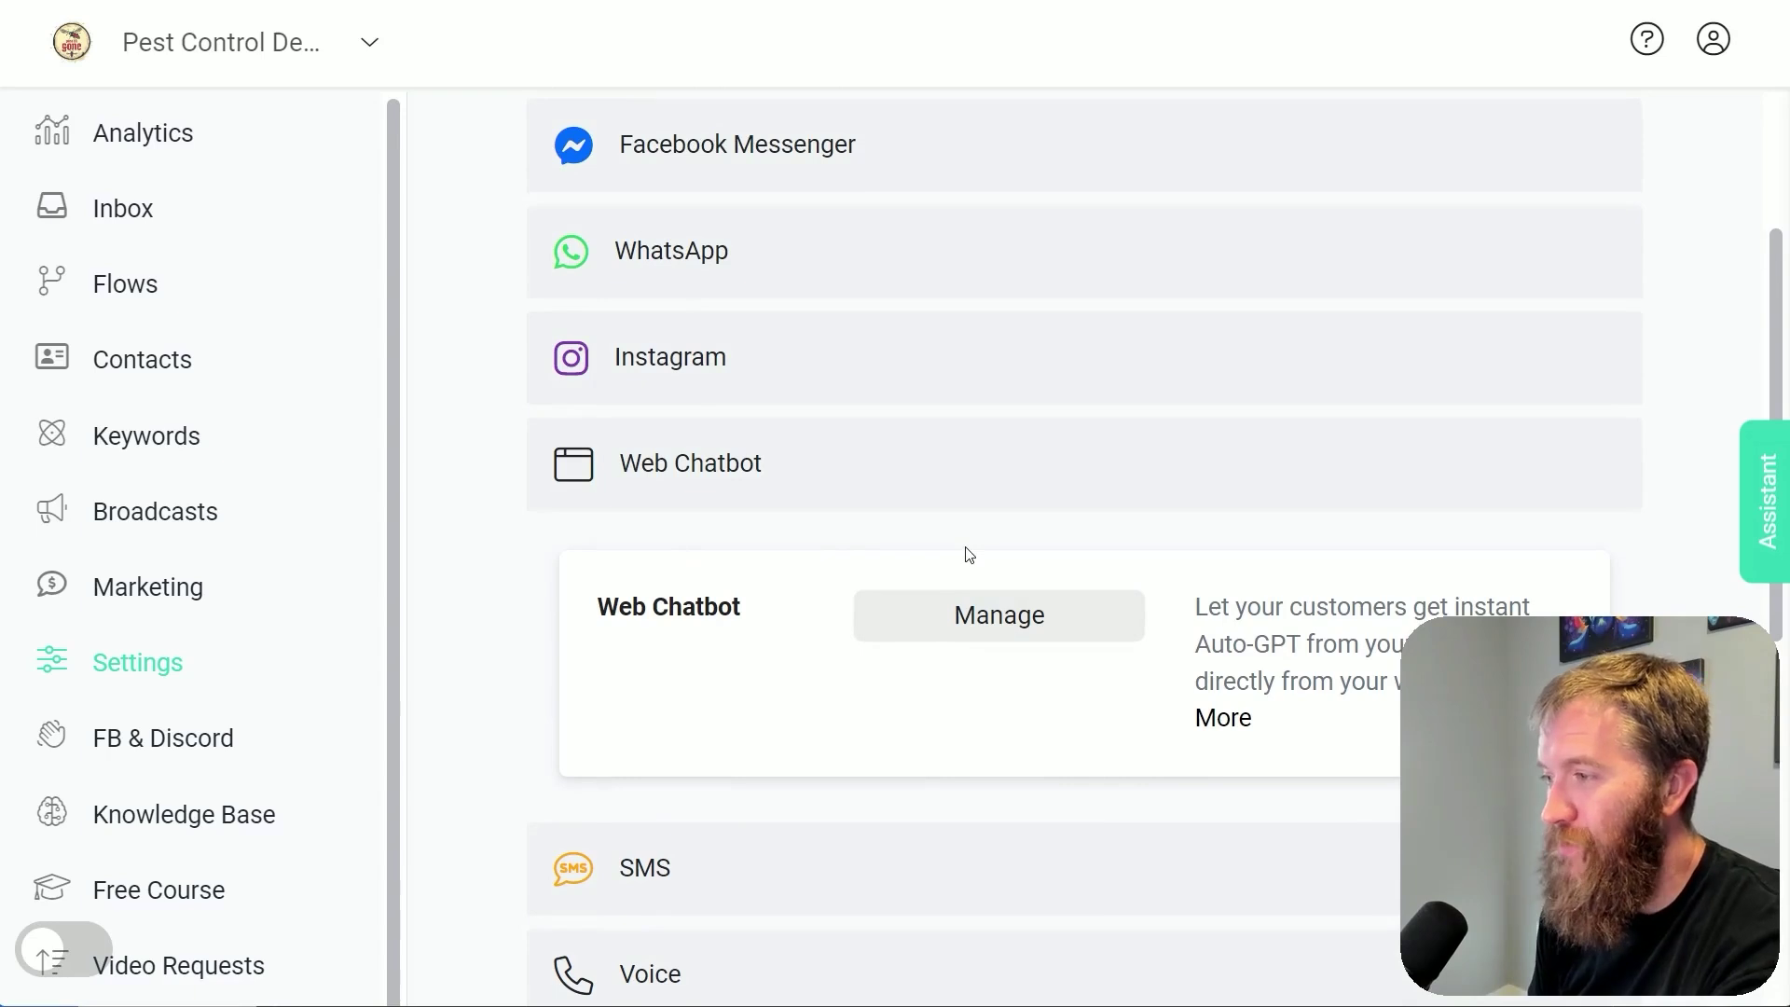
{"action": "scroll", "coordinate": [969, 555], "scroll_direction": "down", "scroll_amount": 2}
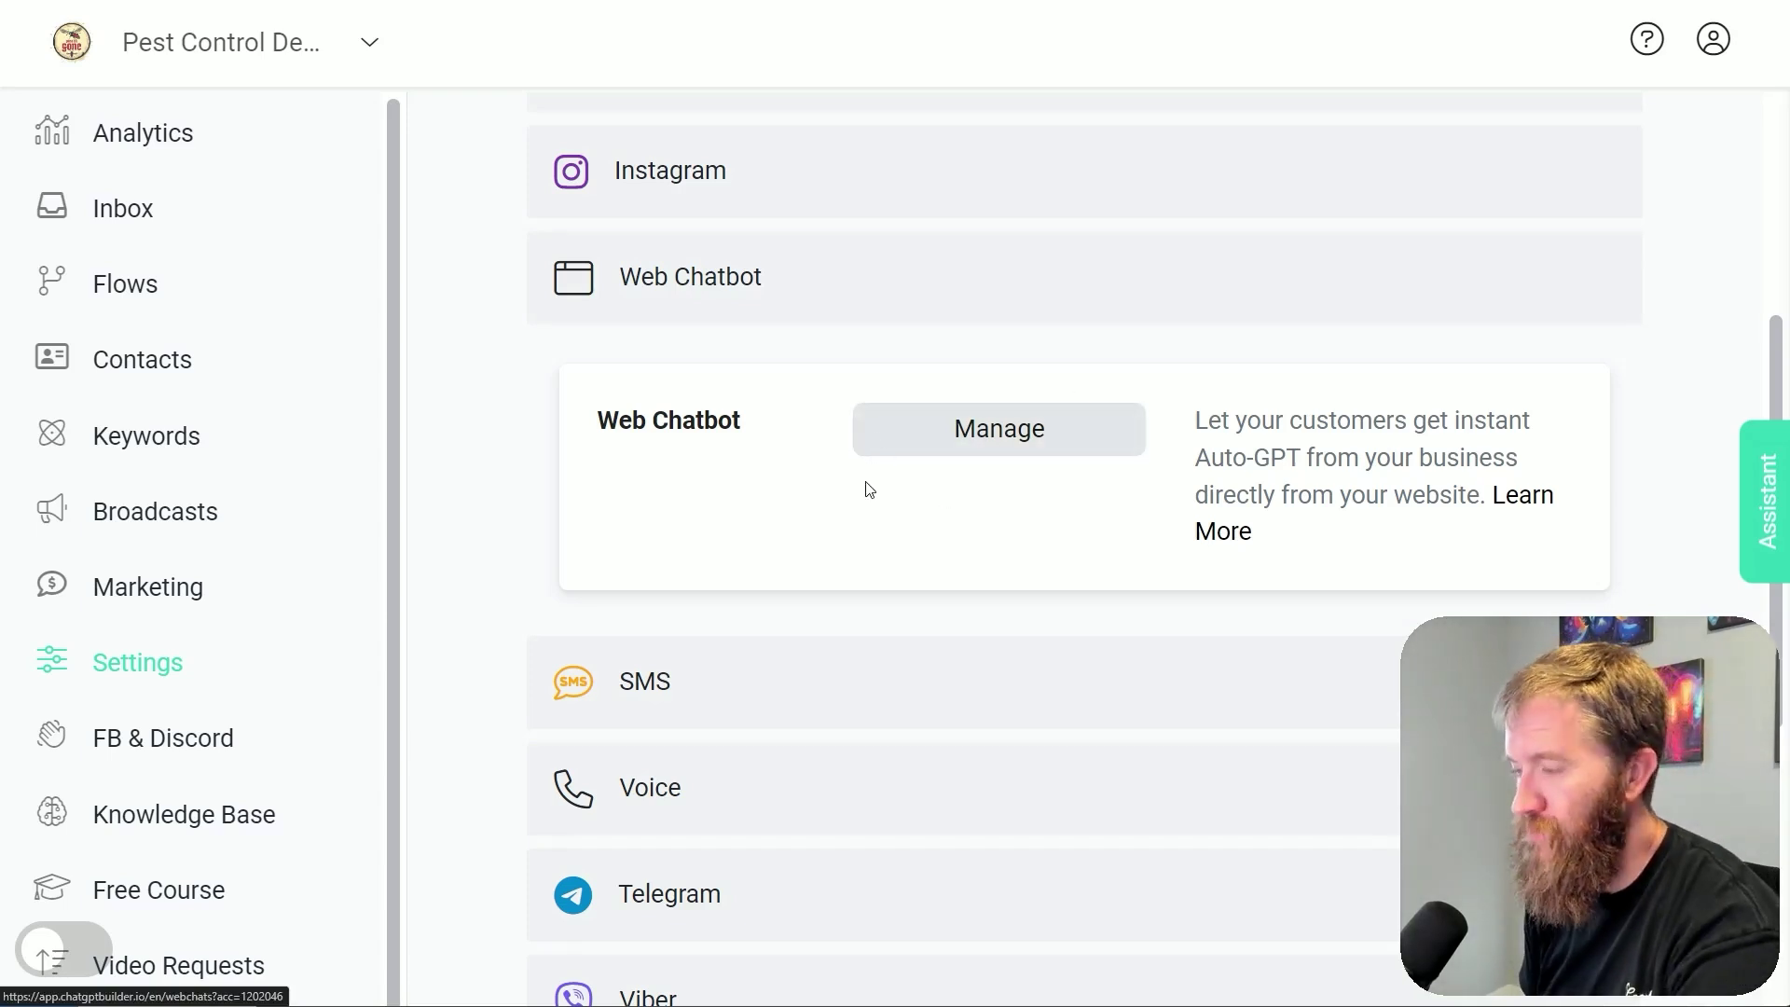
{"action": "scroll", "coordinate": [746, 522], "scroll_direction": "up", "scroll_amount": 2}
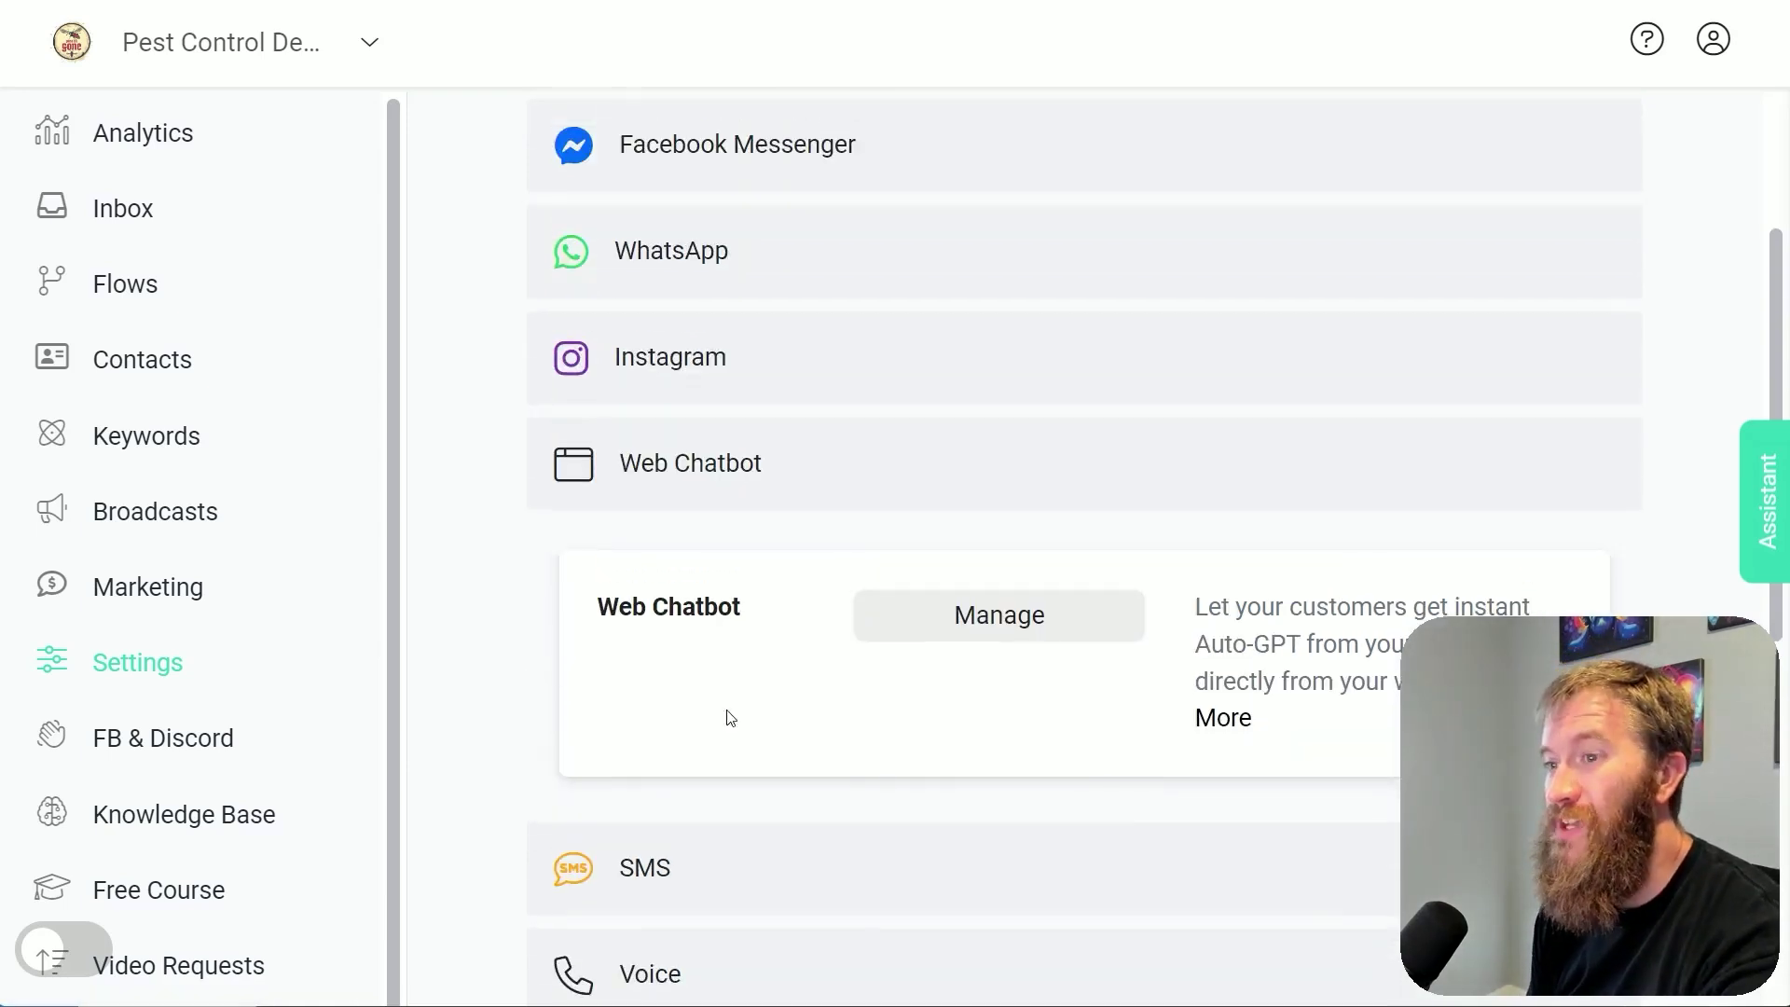
{"action": "scroll", "coordinate": [755, 671], "scroll_direction": "up", "scroll_amount": 2}
{"action": "scroll", "coordinate": [634, 587], "scroll_direction": "down", "scroll_amount": 1}
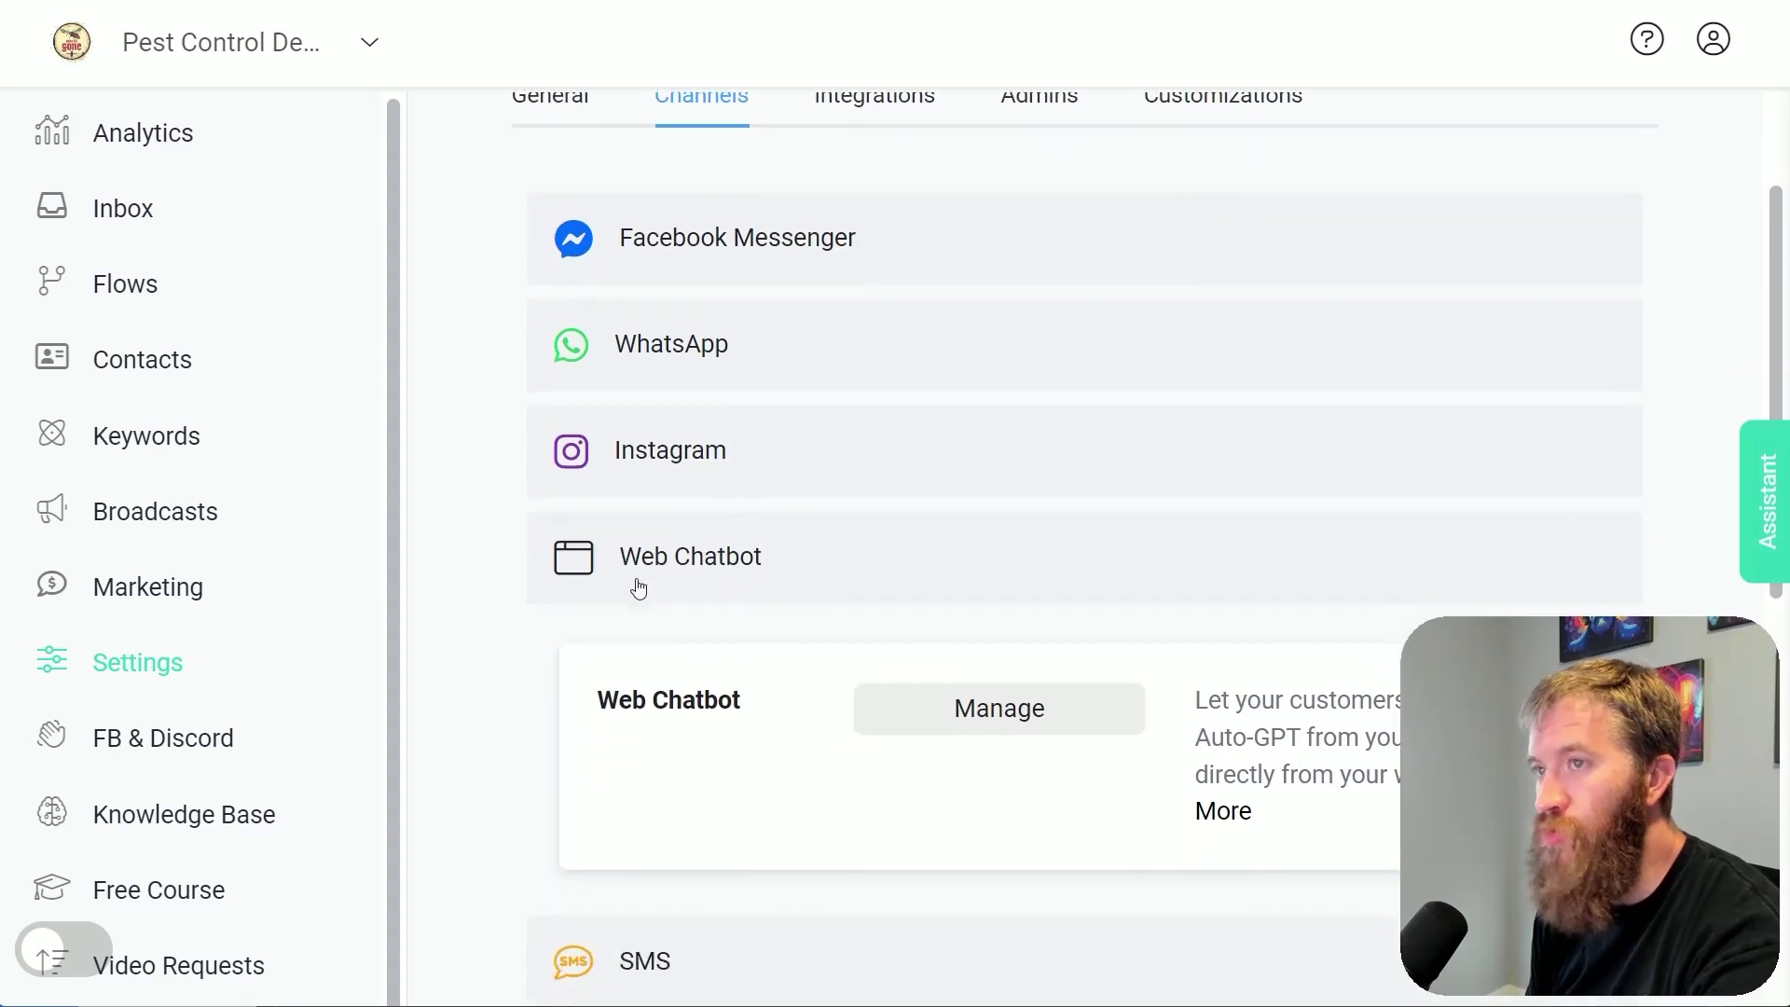
{"action": "scroll", "coordinate": [783, 708], "scroll_direction": "up", "scroll_amount": 2}
{"action": "scroll", "coordinate": [840, 844], "scroll_direction": "down", "scroll_amount": 1}
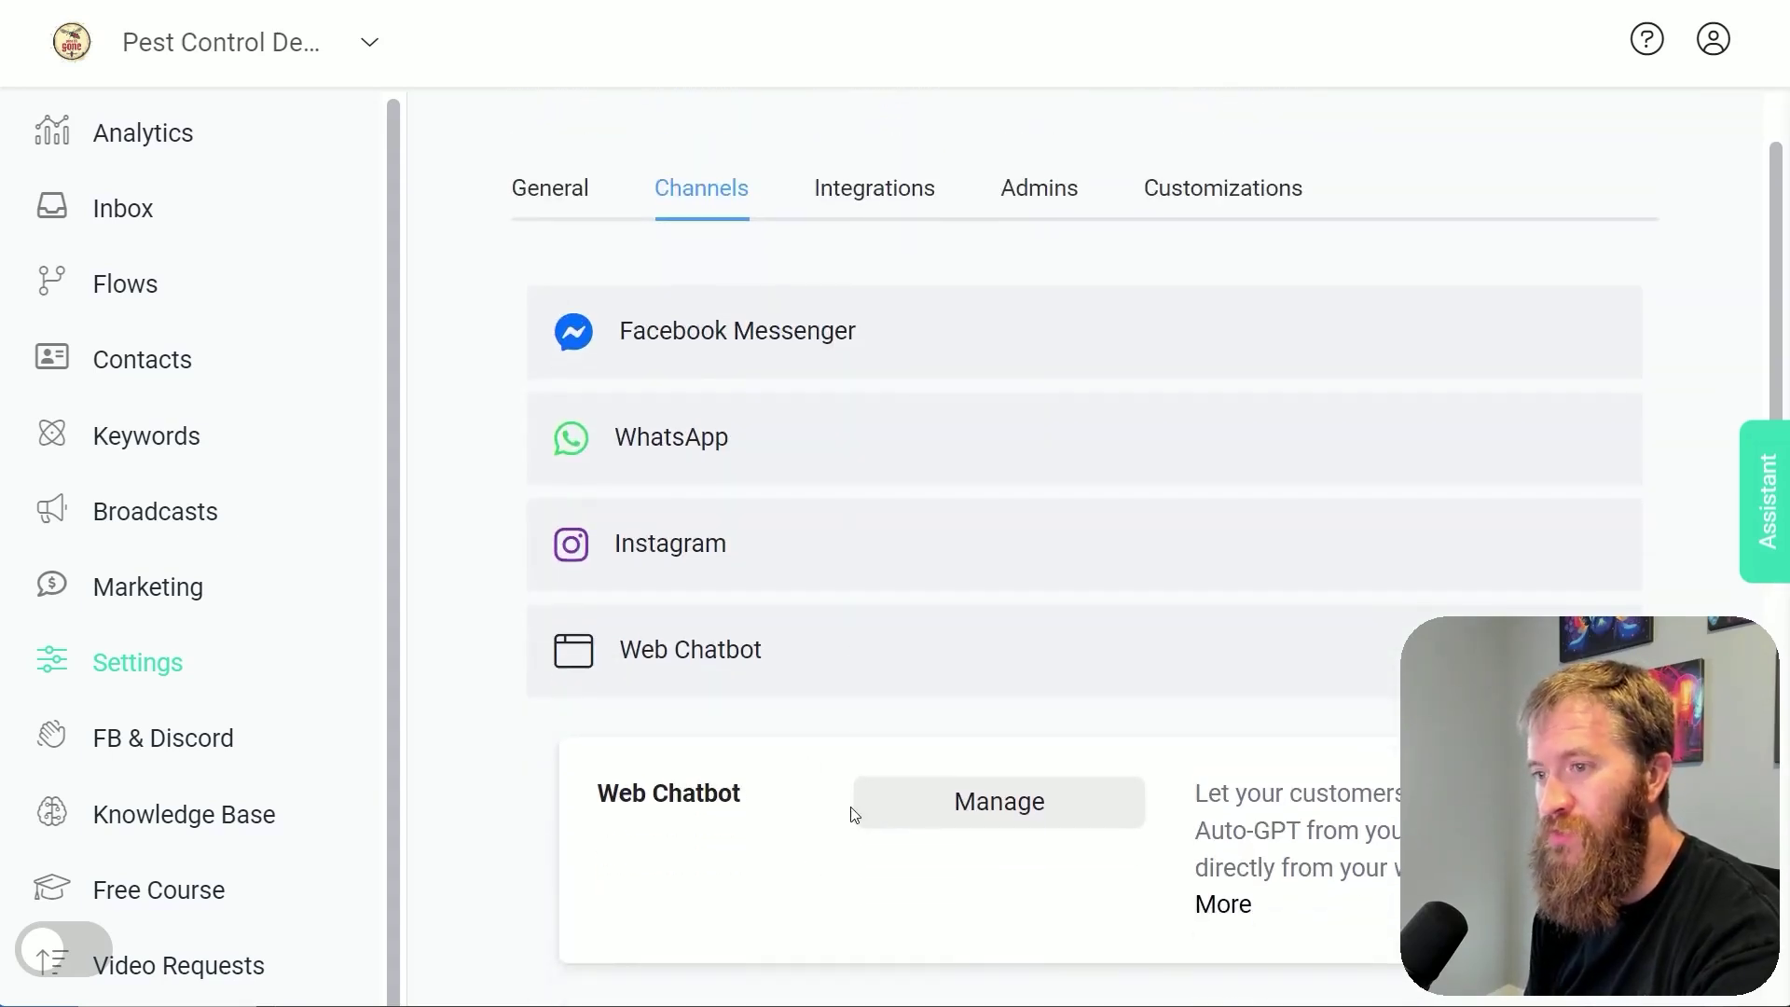
{"action": "scroll", "coordinate": [844, 784], "scroll_direction": "down", "scroll_amount": 2}
Open the Web Chatbot management page and the Pest Control Webchat settings
{"action": "left_click", "coordinate": [955, 629]}
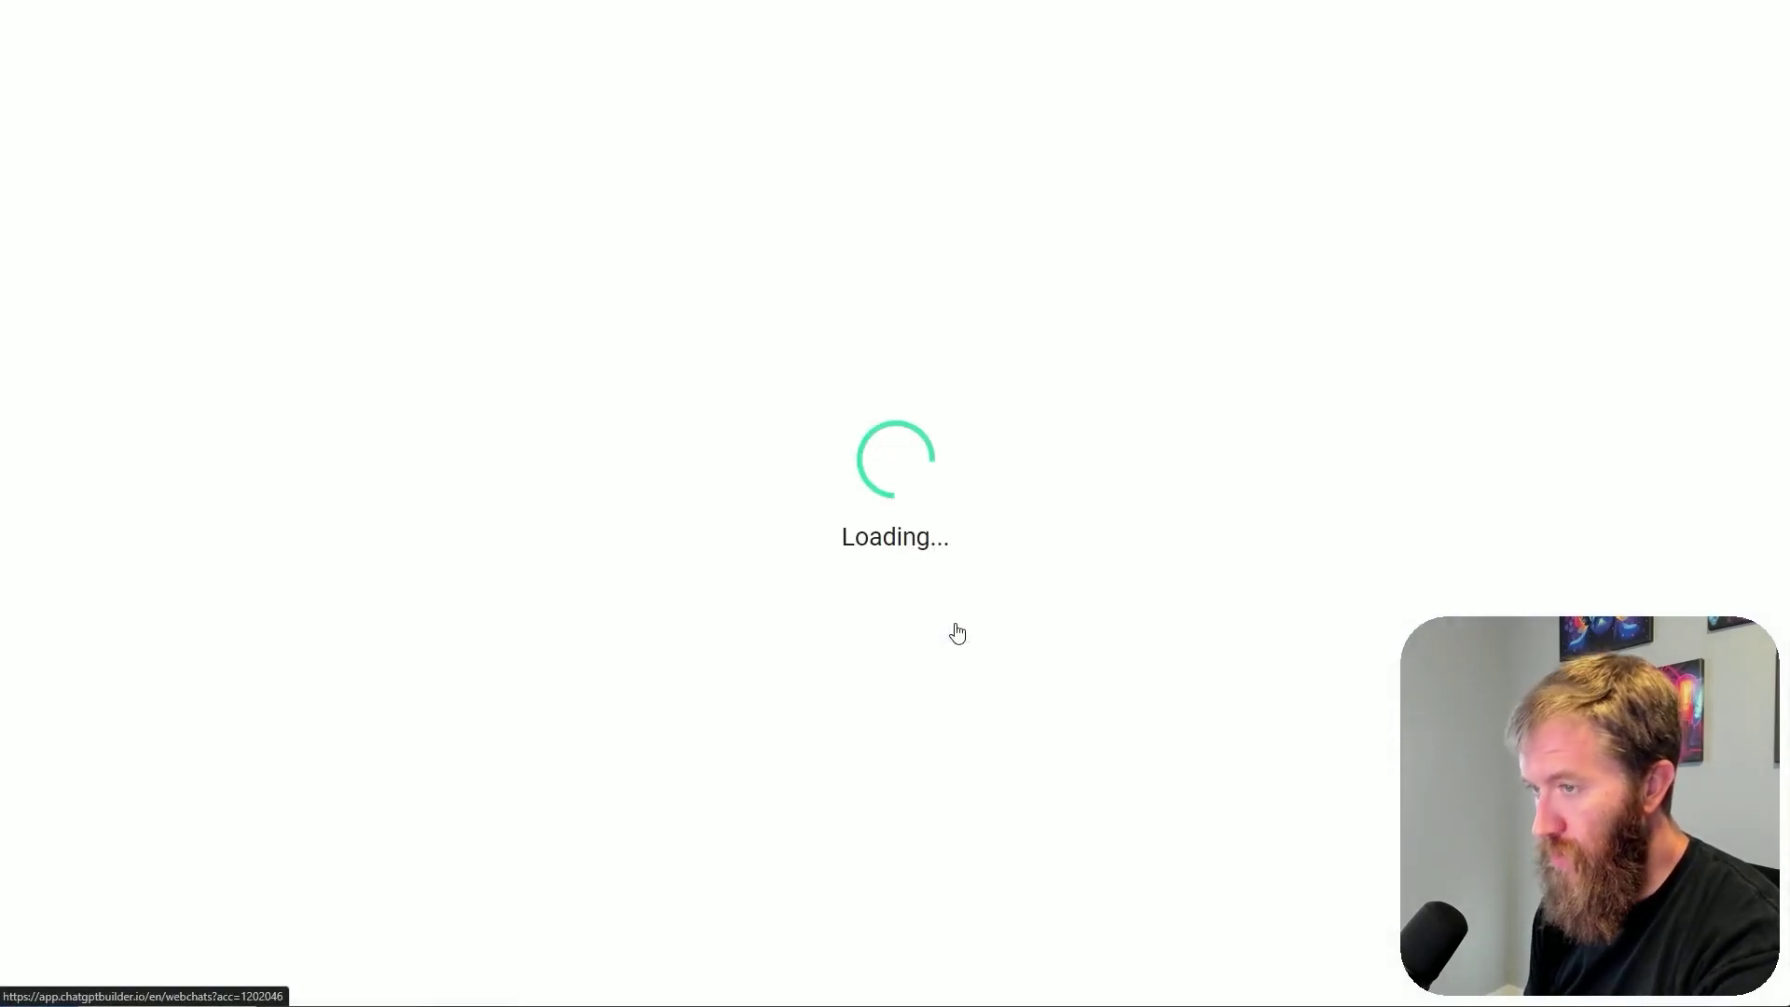
{"action": "left_click", "coordinate": [802, 528]}
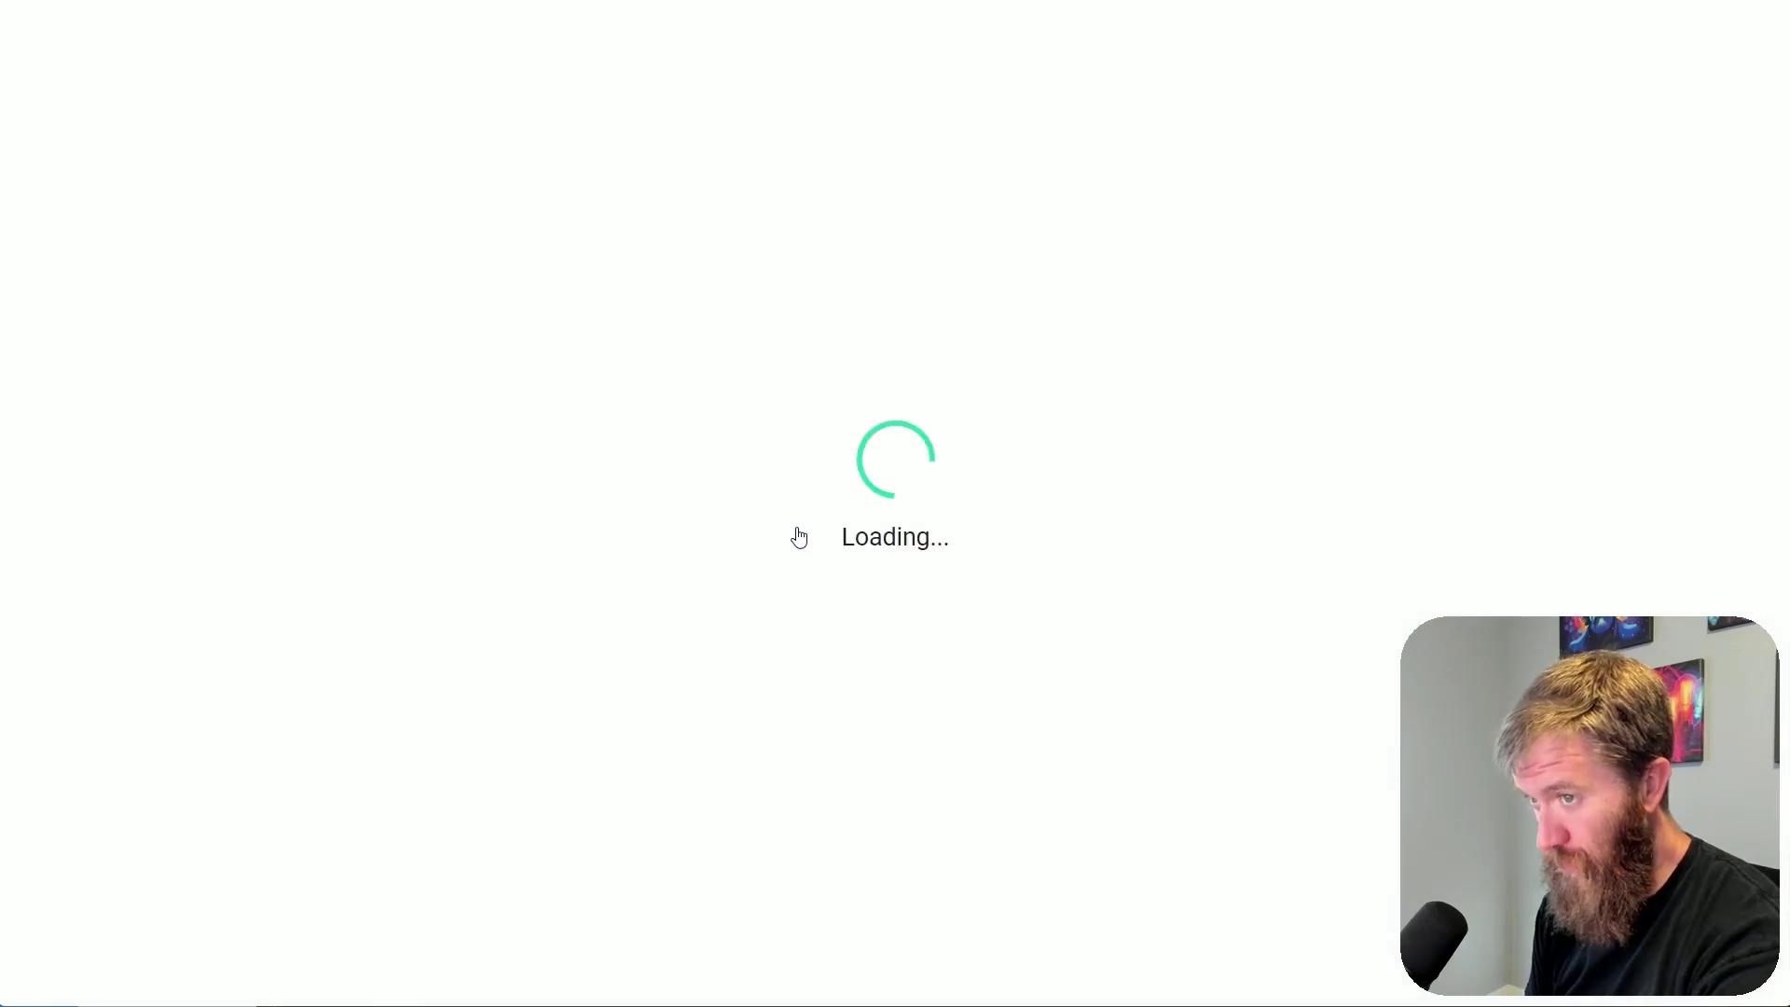
{"action": "scroll", "coordinate": [926, 692], "scroll_direction": "down", "scroll_amount": 6}
{"action": "scroll", "coordinate": [926, 691], "scroll_direction": "down", "scroll_amount": 5}
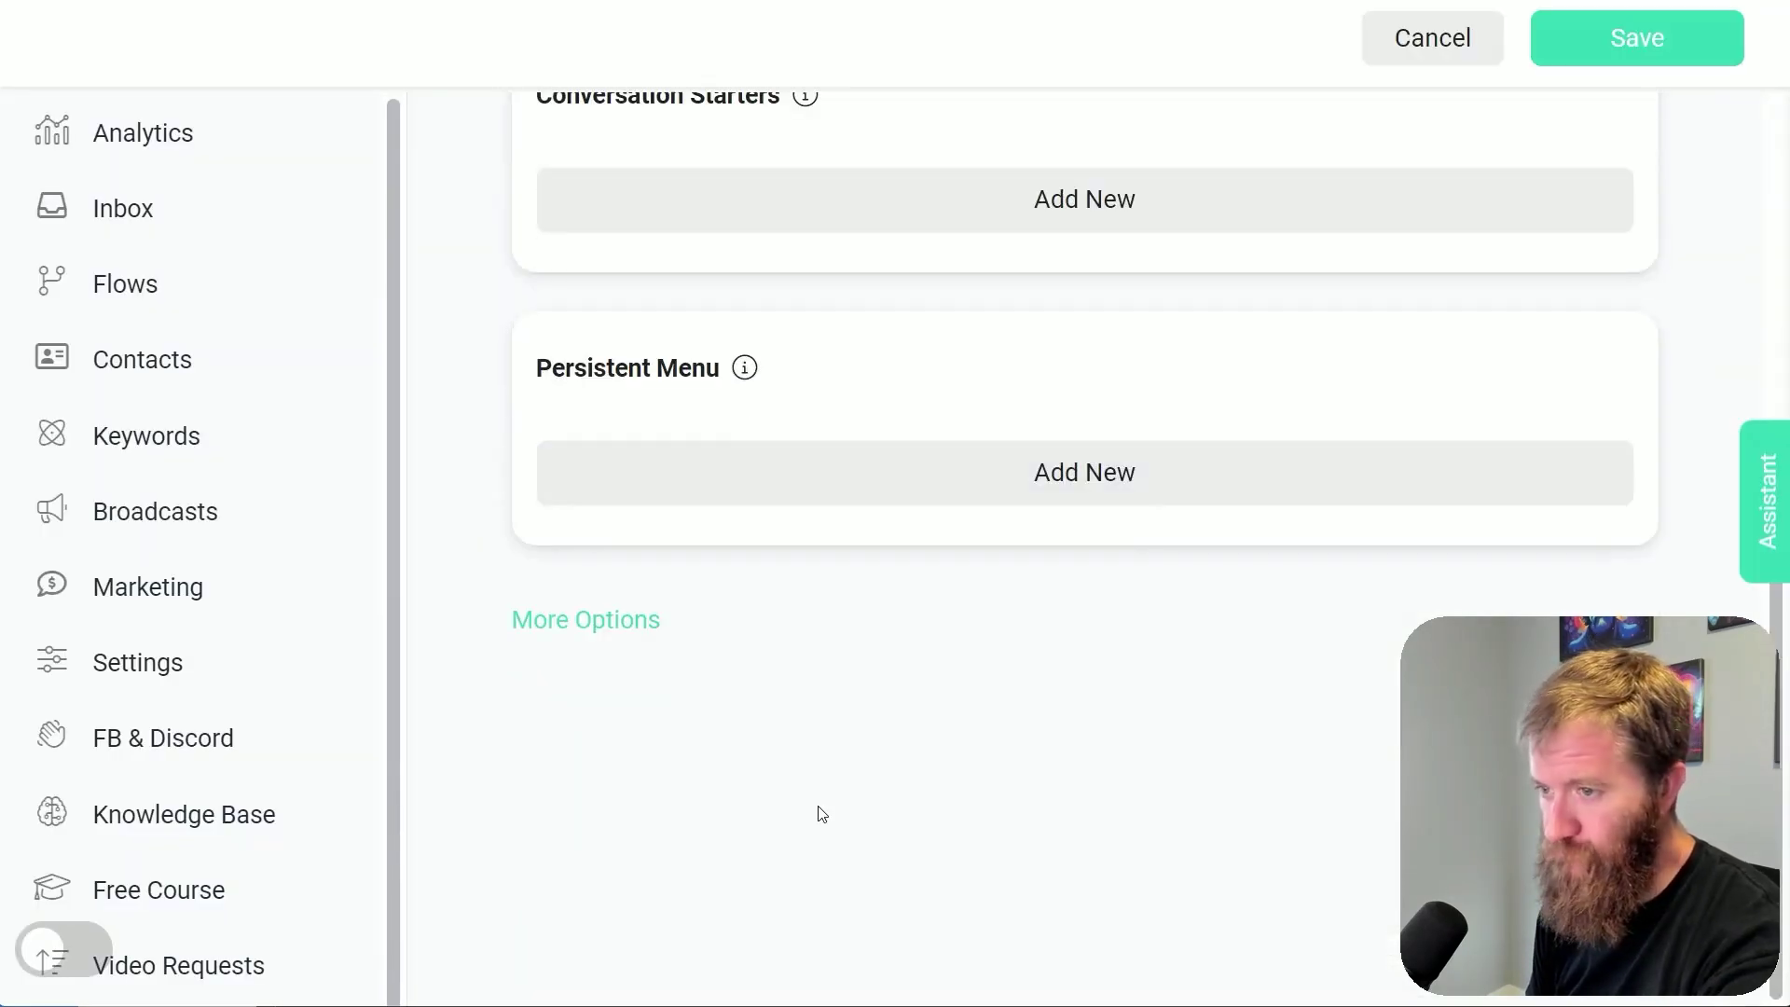
Expand 'Customize webchat with CSS' under More Options and review the logo and welcome-container rules unchanged
{"action": "left_click", "coordinate": [788, 616]}
{"action": "scroll", "coordinate": [839, 712], "scroll_direction": "down", "scroll_amount": 6}
{"action": "left_click", "coordinate": [802, 616]}
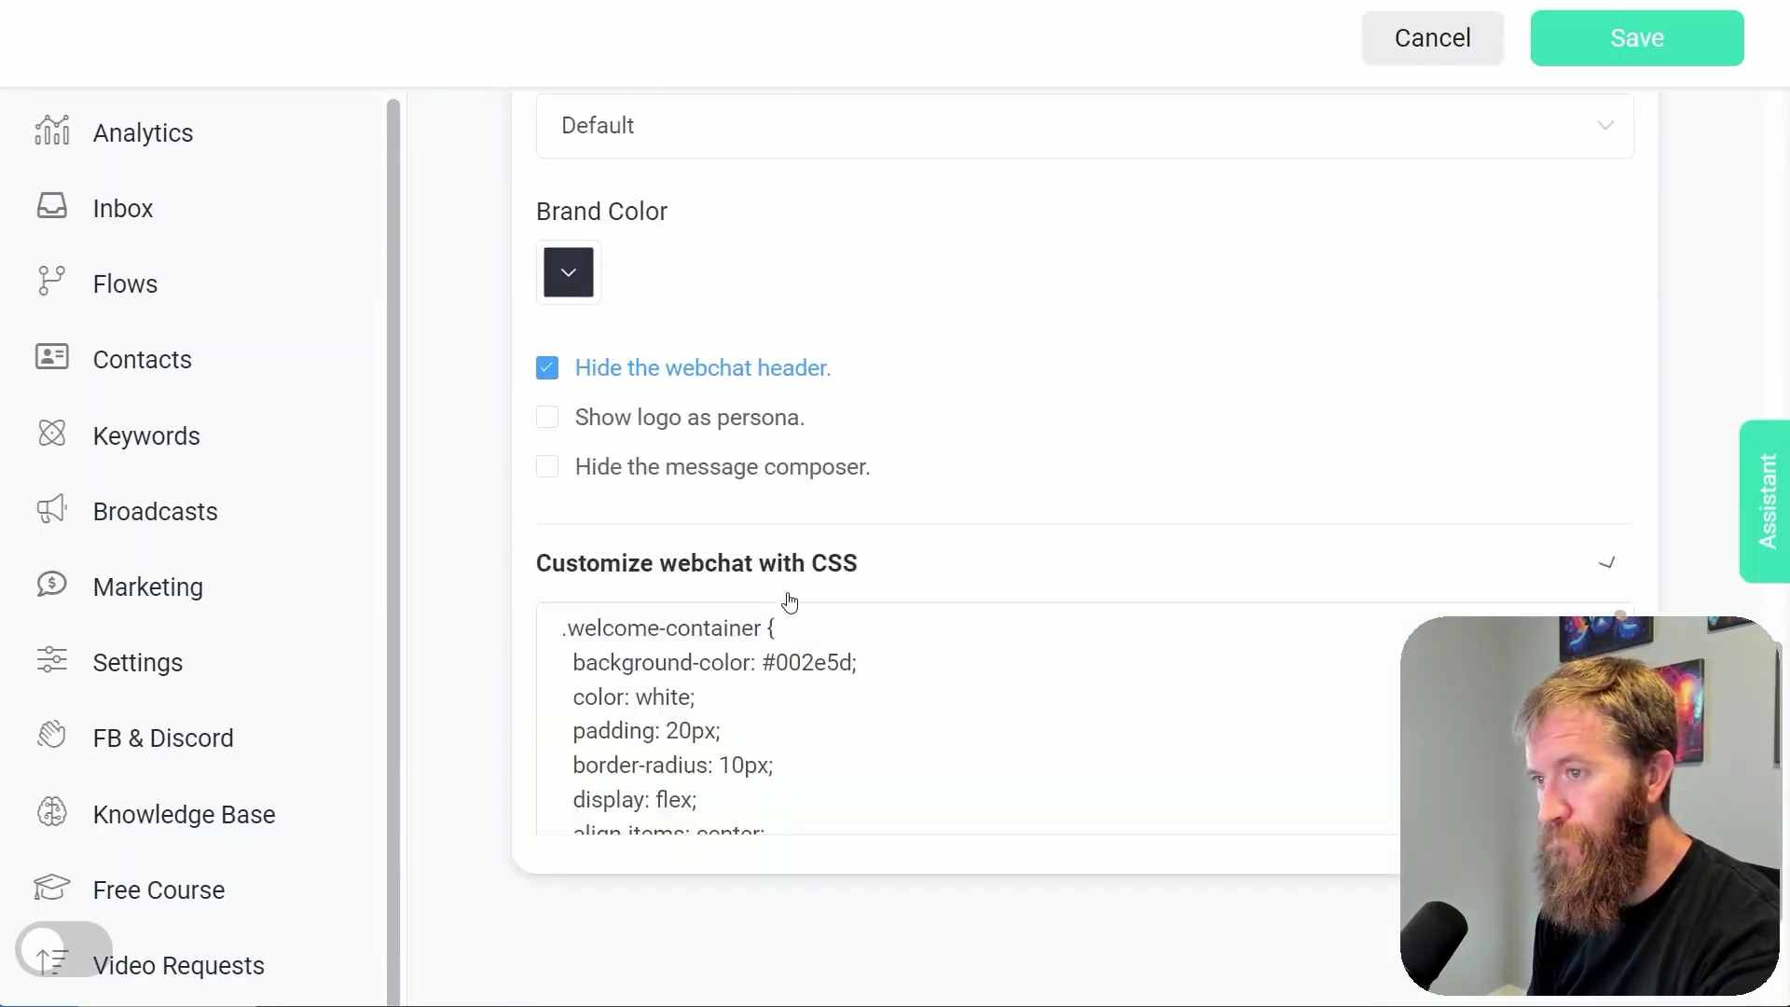
{"action": "scroll", "coordinate": [834, 563], "scroll_direction": "down", "scroll_amount": 5}
{"action": "scroll", "coordinate": [835, 563], "scroll_direction": "down", "scroll_amount": 7}
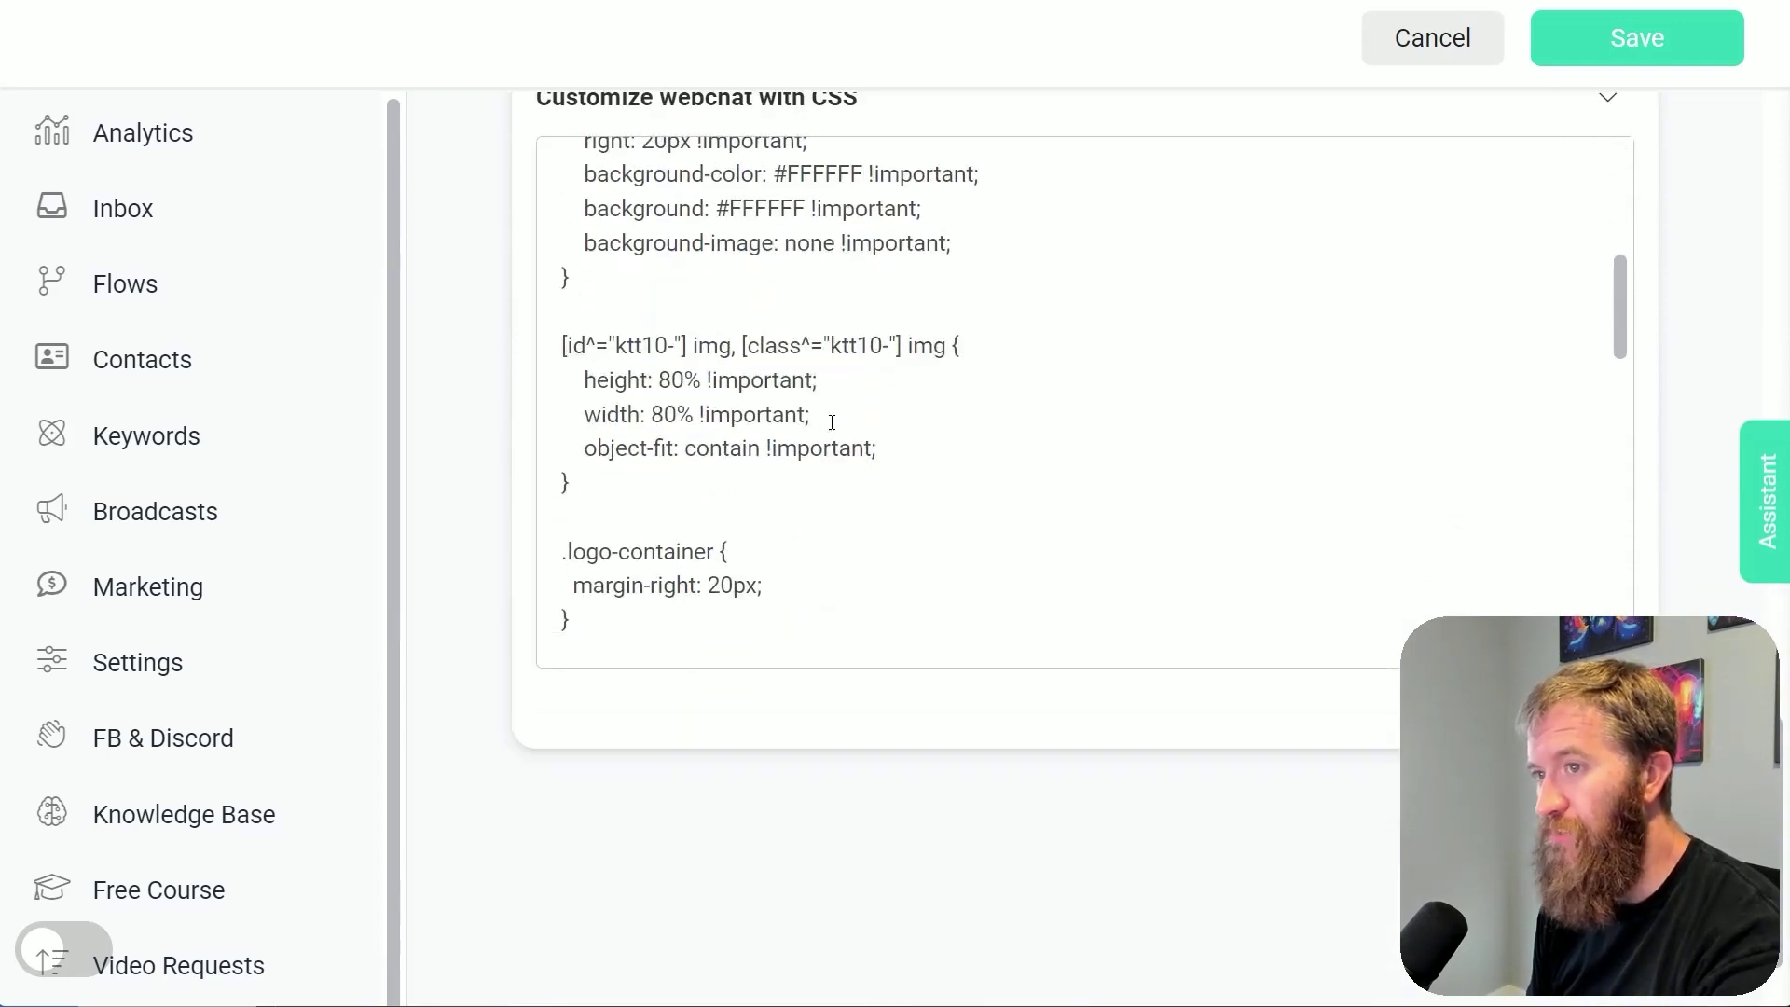
{"action": "scroll", "coordinate": [906, 465], "scroll_direction": "down", "scroll_amount": 2}
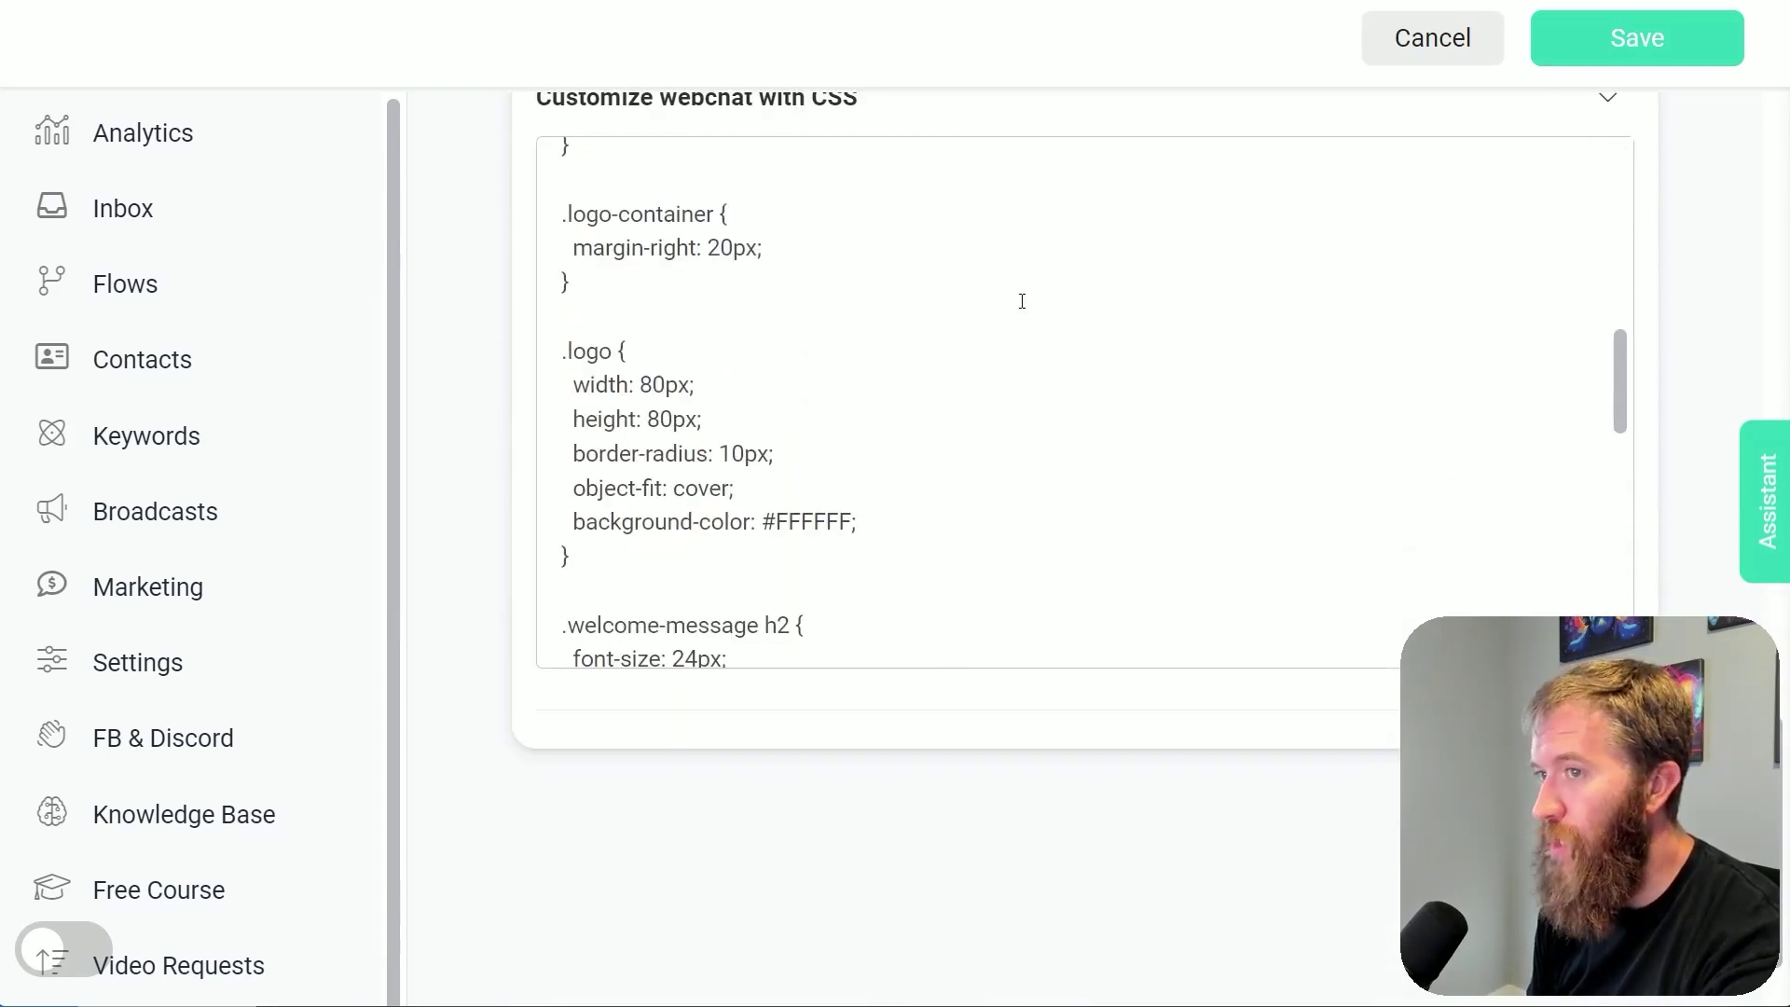
{"action": "scroll", "coordinate": [870, 354], "scroll_direction": "down", "scroll_amount": 12}
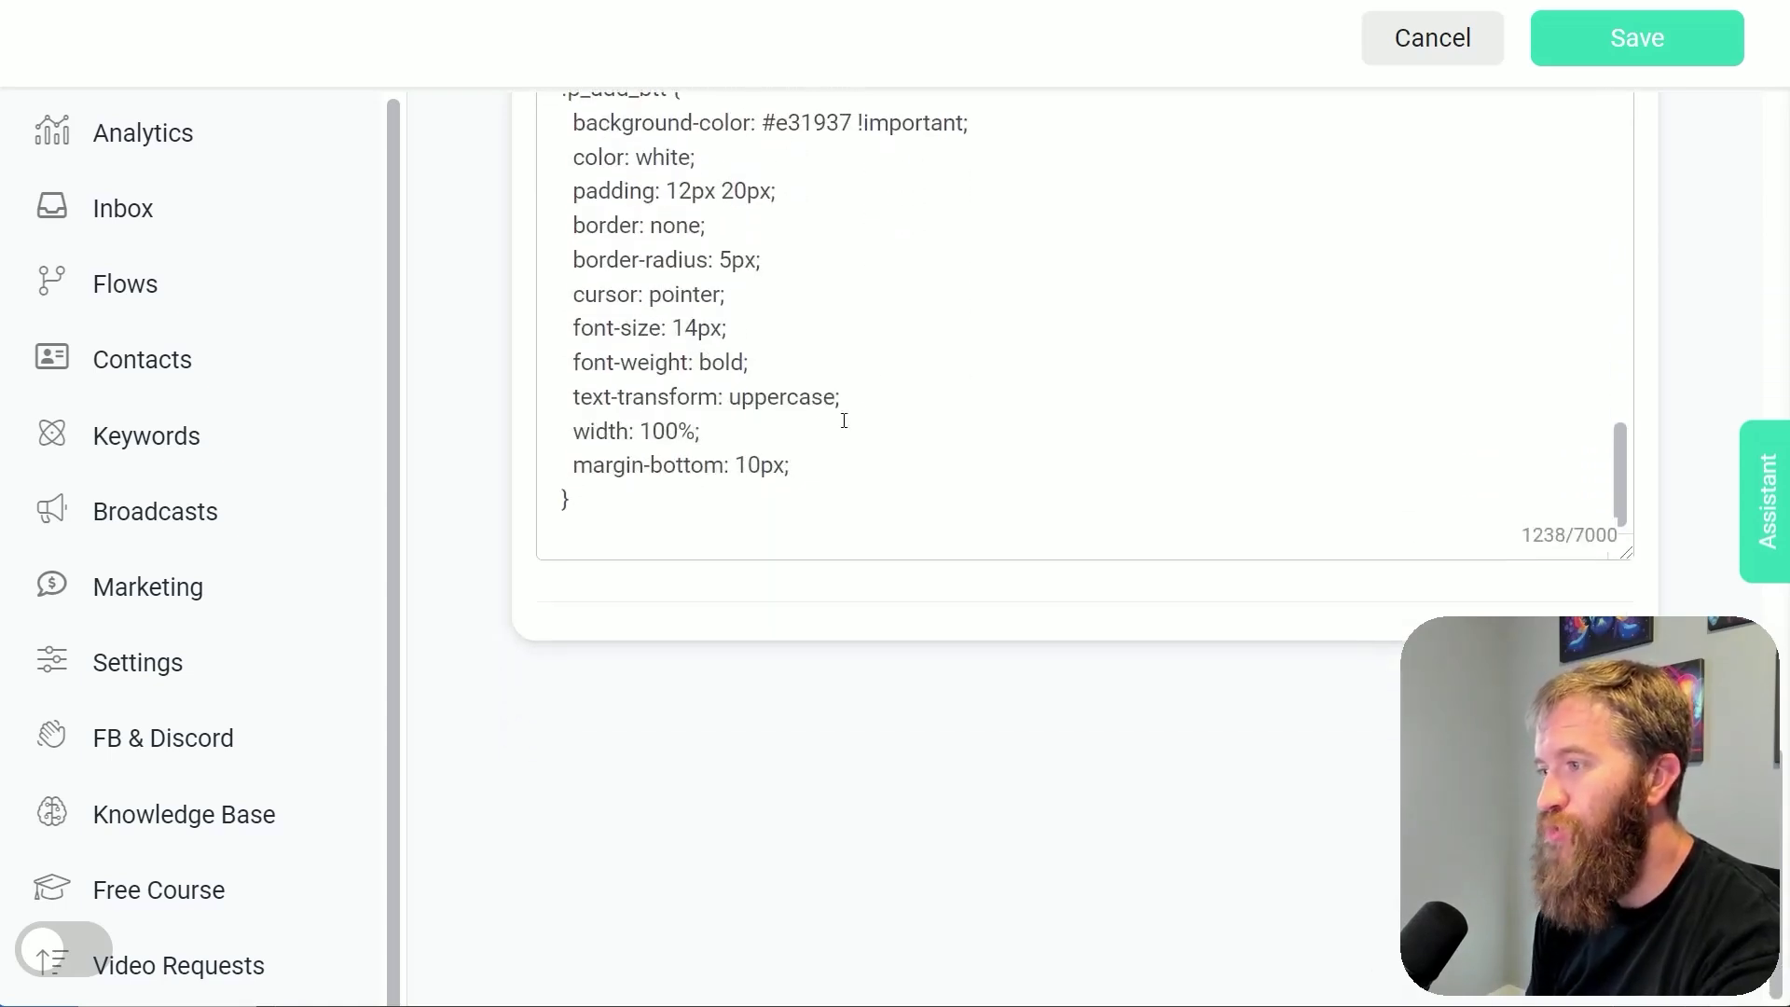
{"action": "scroll", "coordinate": [844, 447], "scroll_direction": "up", "scroll_amount": 6}
{"action": "scroll", "coordinate": [923, 802], "scroll_direction": "up", "scroll_amount": 2}
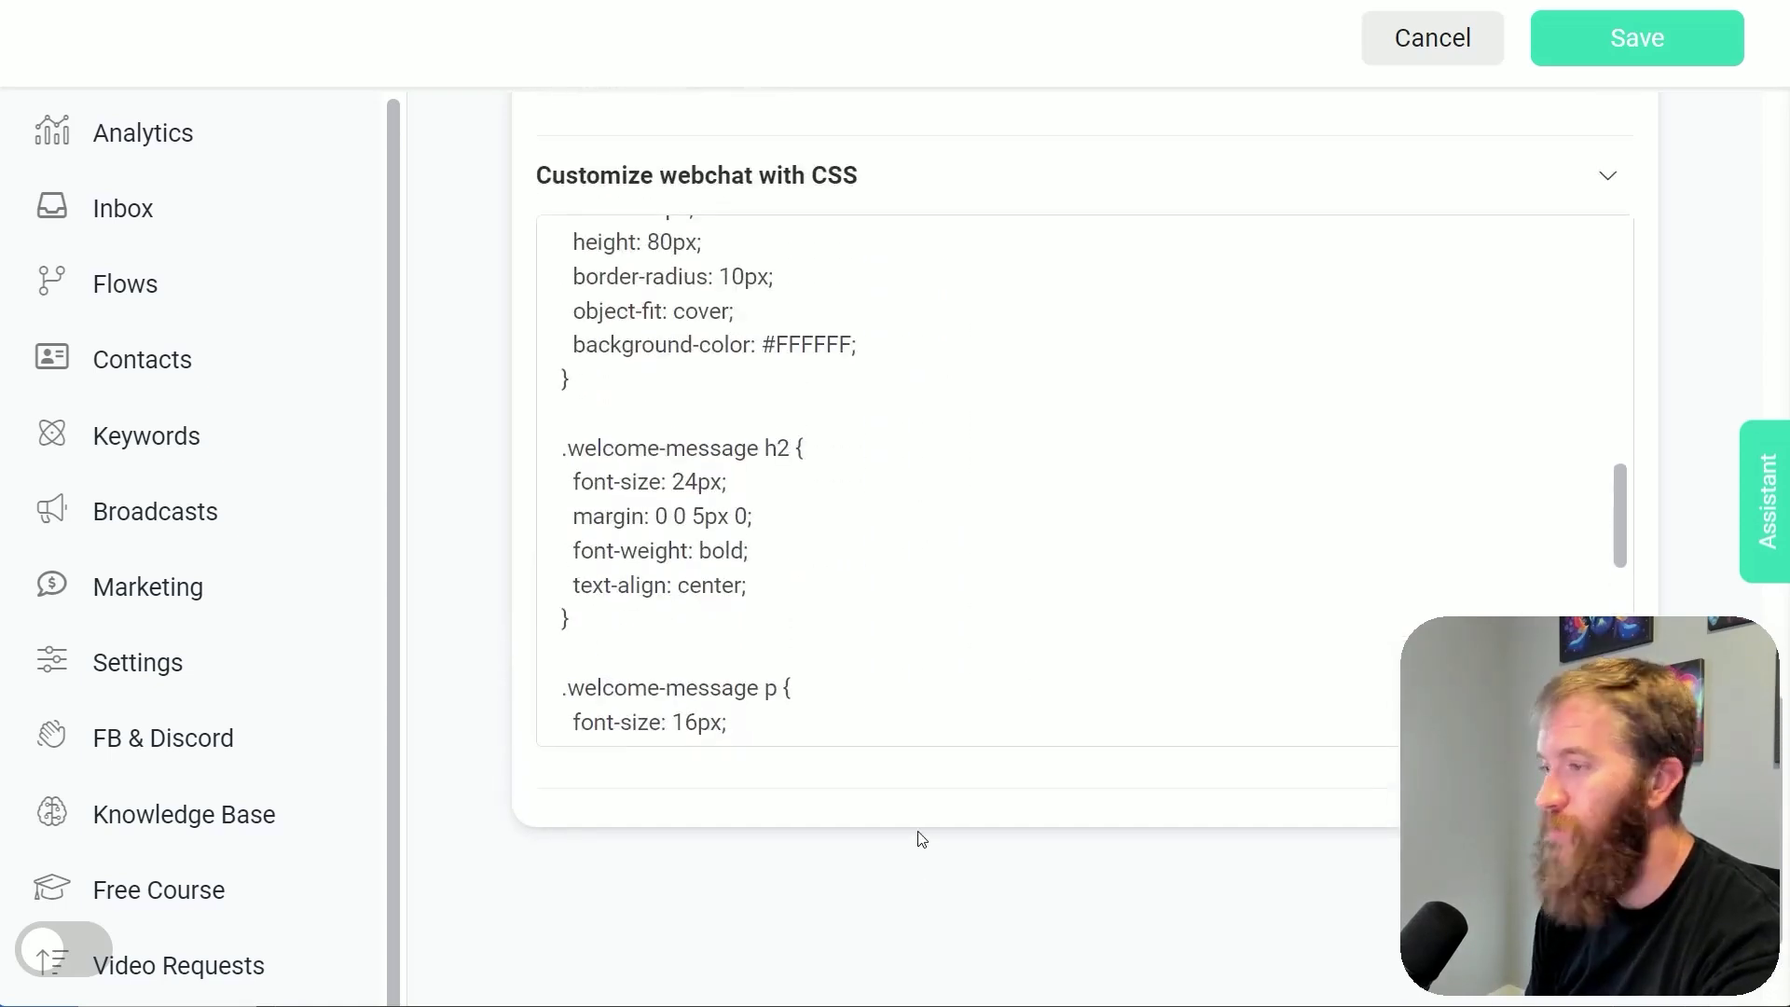
{"action": "left_click_drag", "start_coordinate": [886, 578], "coordinate": [663, 345]}
{"action": "left_click", "coordinate": [932, 585]}
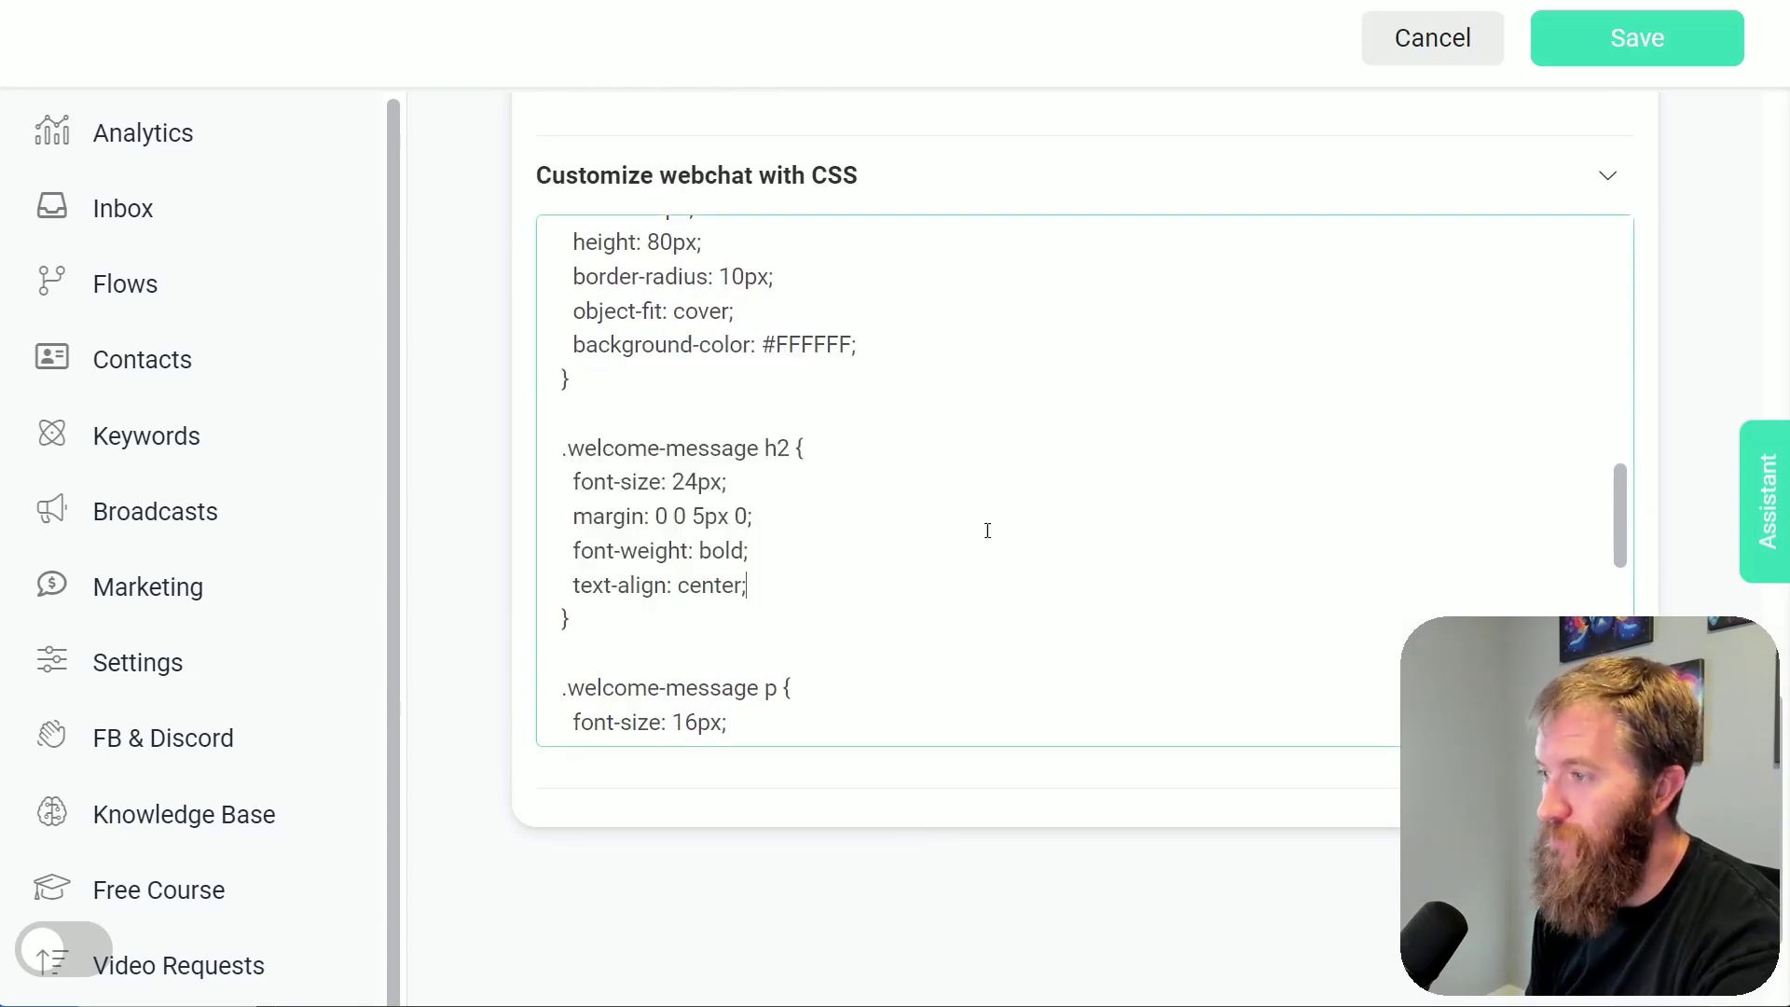
{"action": "scroll", "coordinate": [793, 573], "scroll_direction": "up", "scroll_amount": 6}
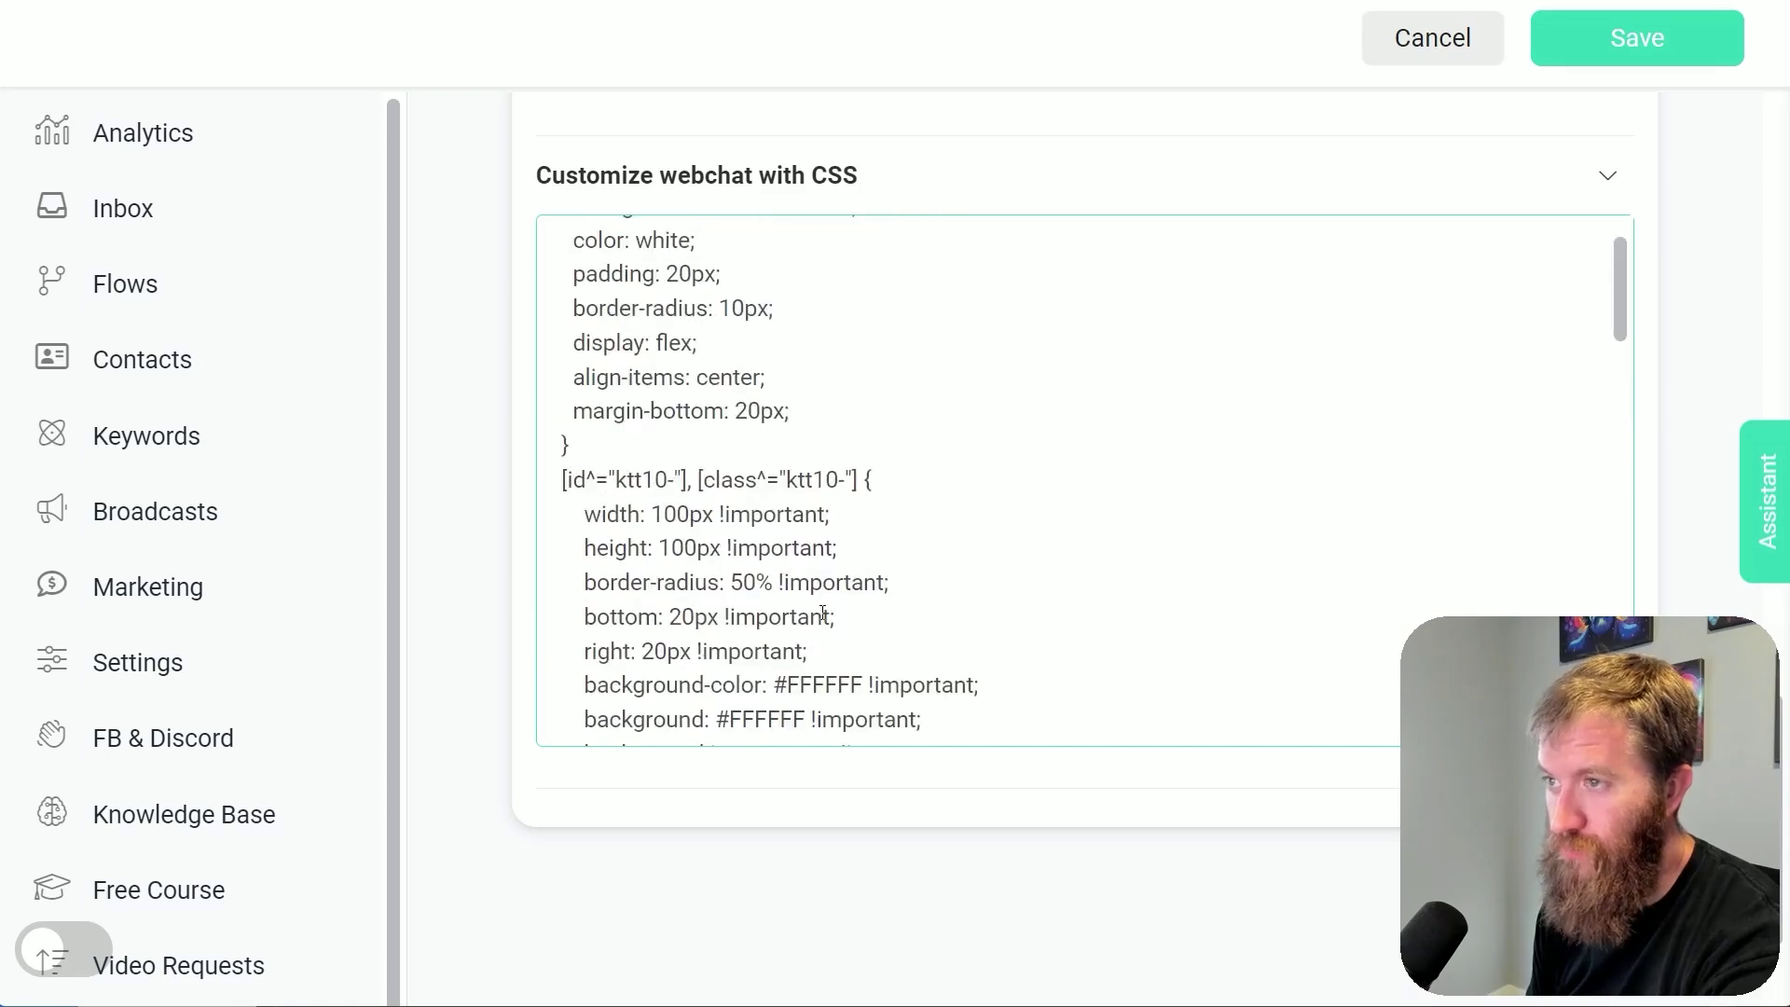
{"action": "scroll", "coordinate": [823, 614], "scroll_direction": "up", "scroll_amount": 1}
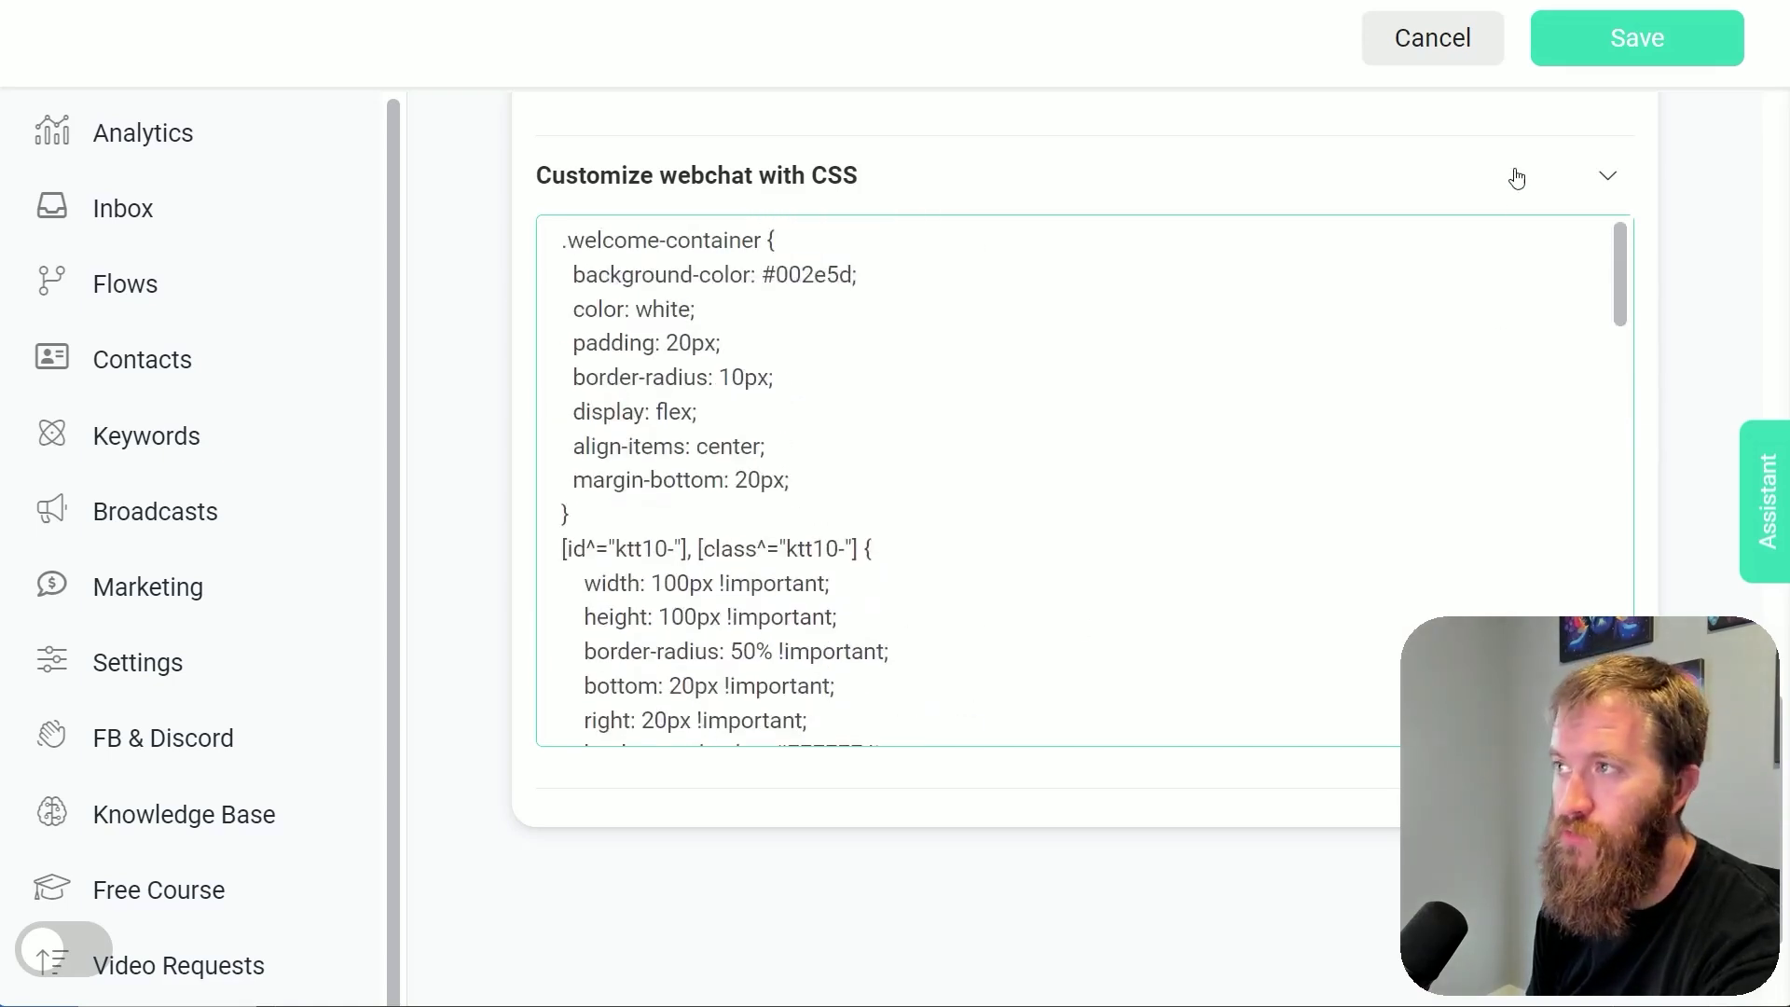
Return to the Fox Pest Control site, reload it, and open the chat on its BOOK NOW welcome card
{"action": "left_click", "coordinate": [1460, 65]}
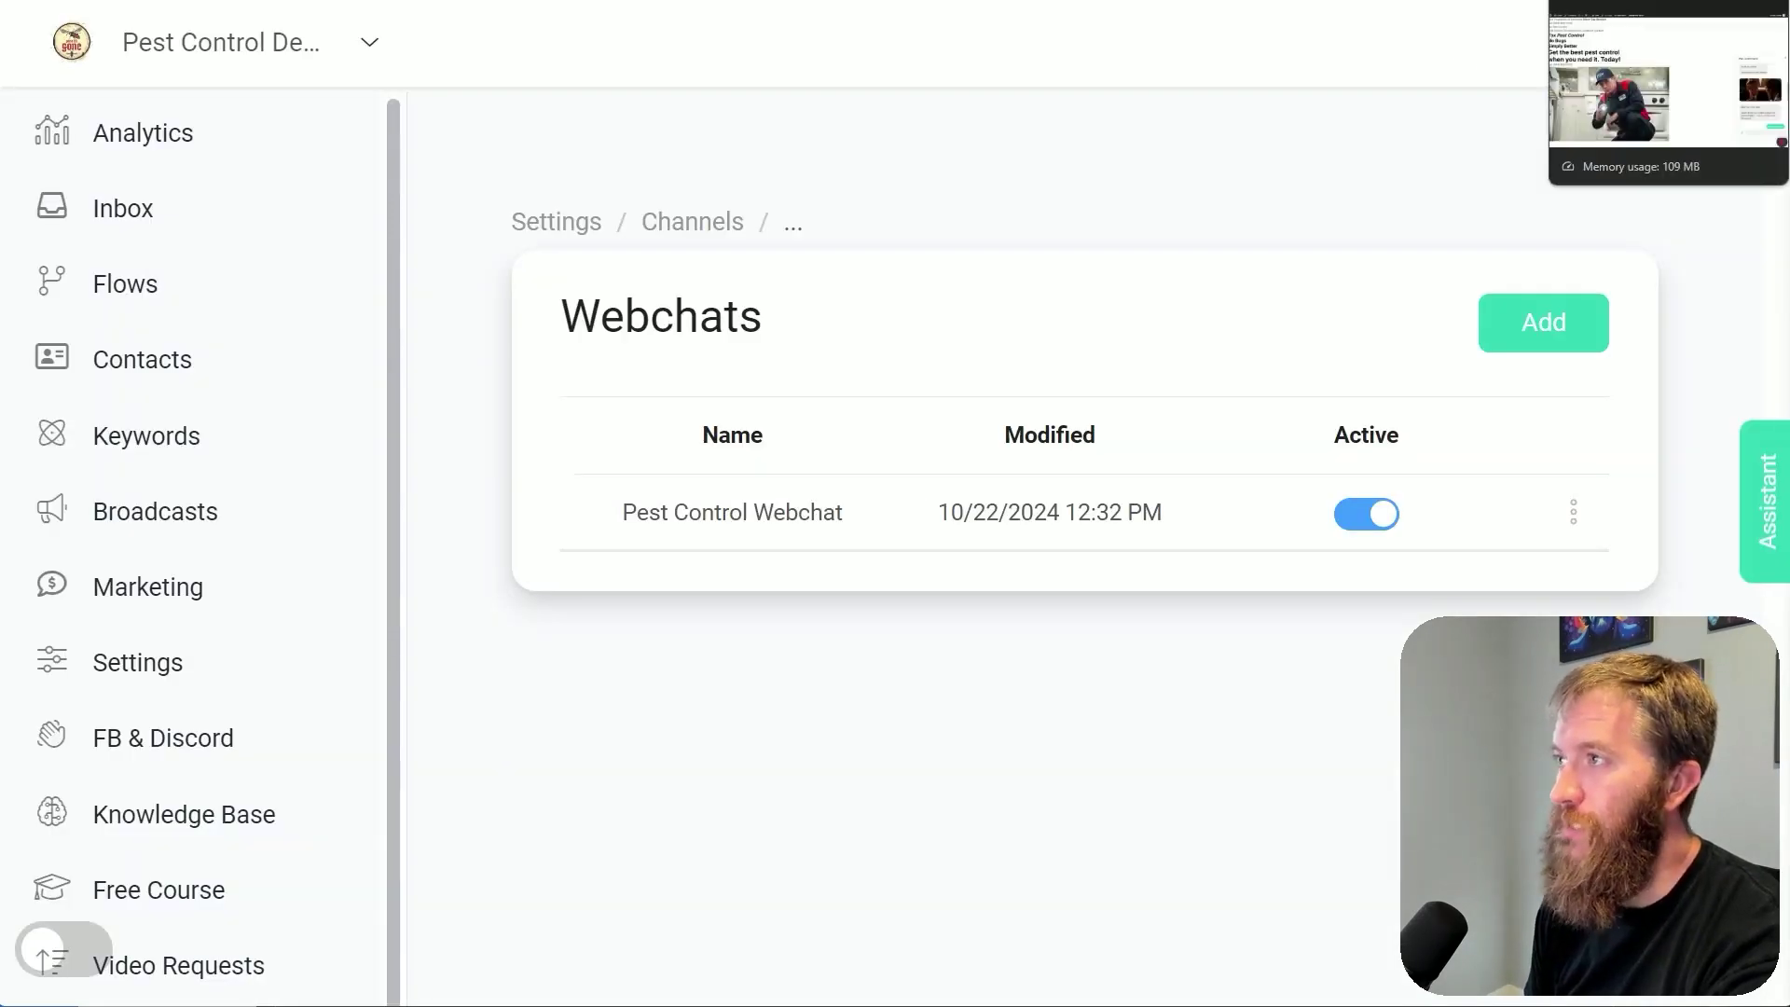
{"action": "left_click", "coordinate": [1604, 3]}
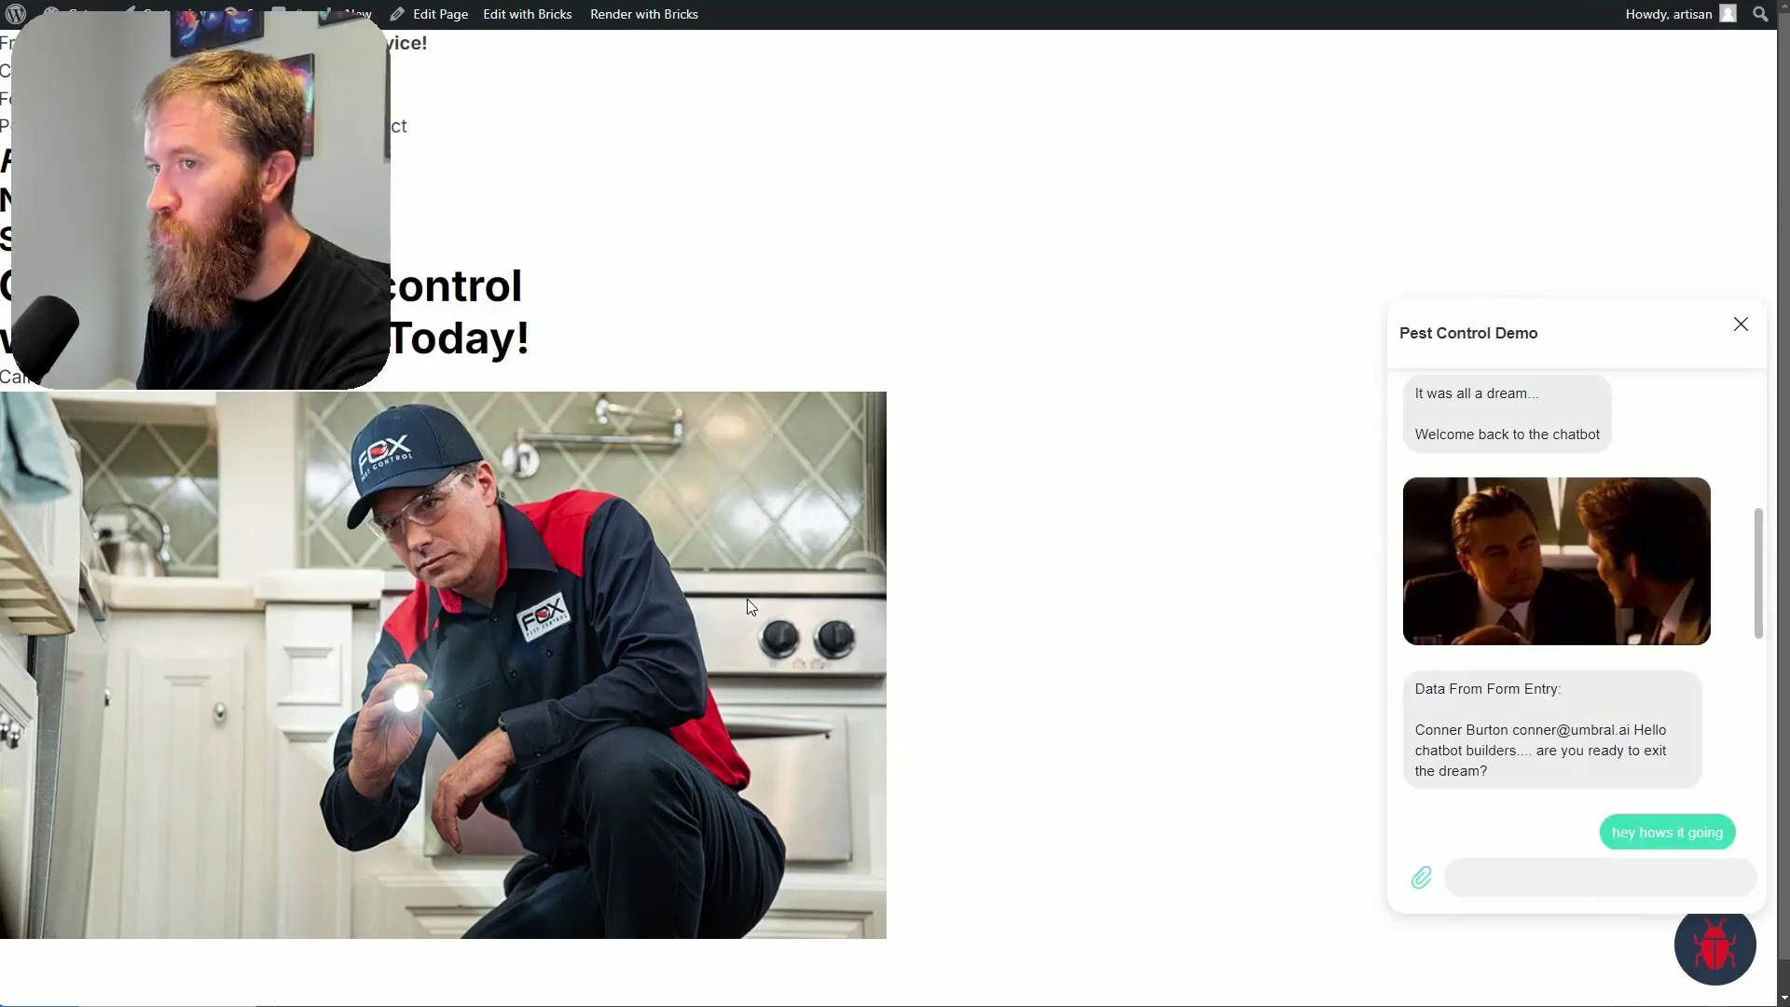
{"action": "left_click", "coordinate": [1691, 960]}
{"action": "left_click", "coordinate": [1690, 961]}
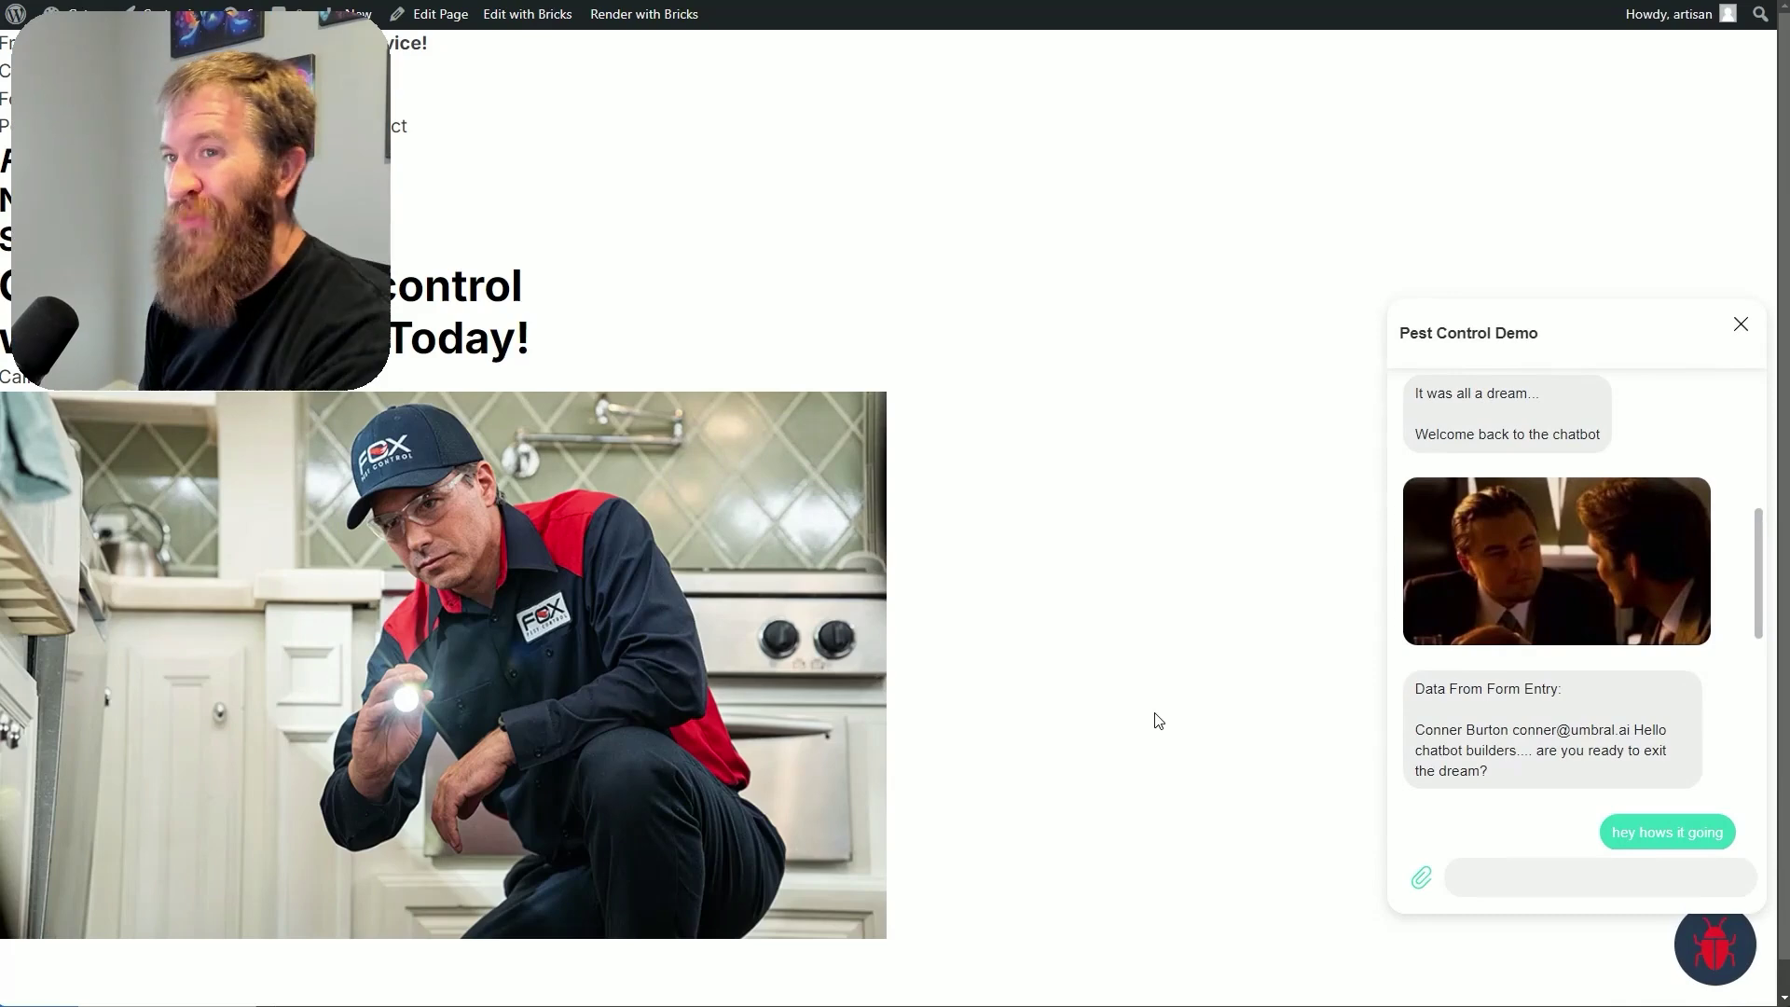
{"action": "key", "text": "F5"}
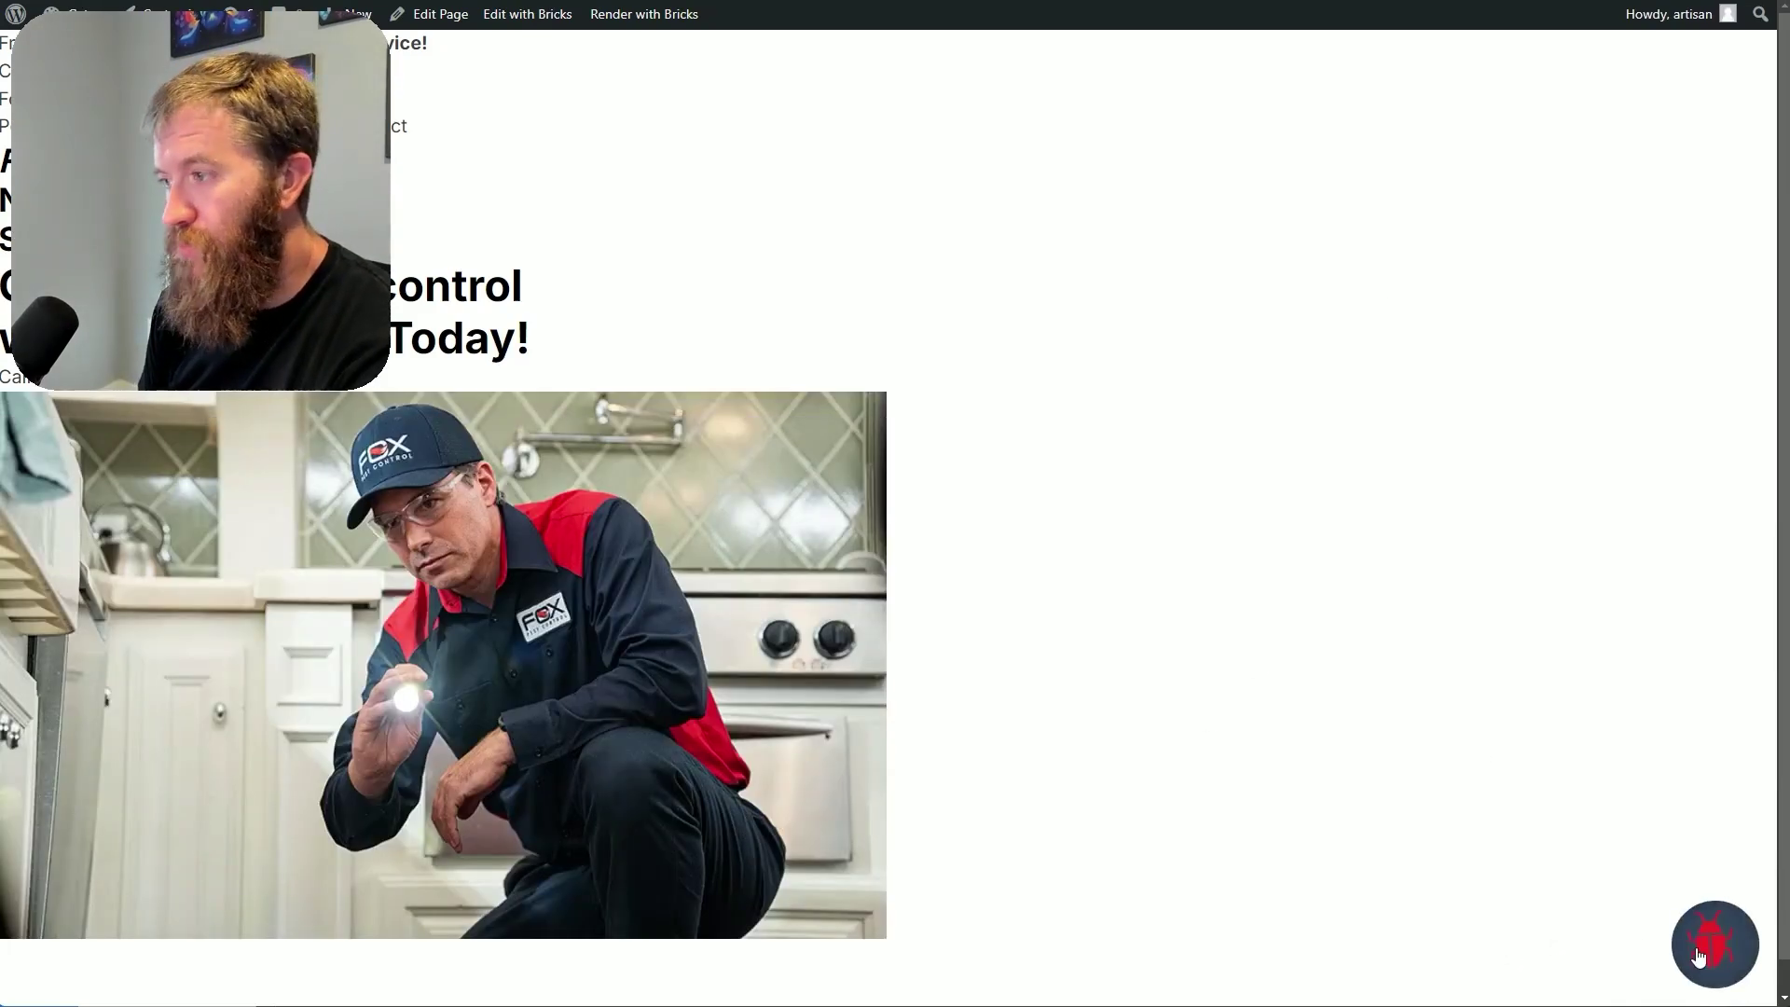
{"action": "left_click", "coordinate": [1690, 961]}
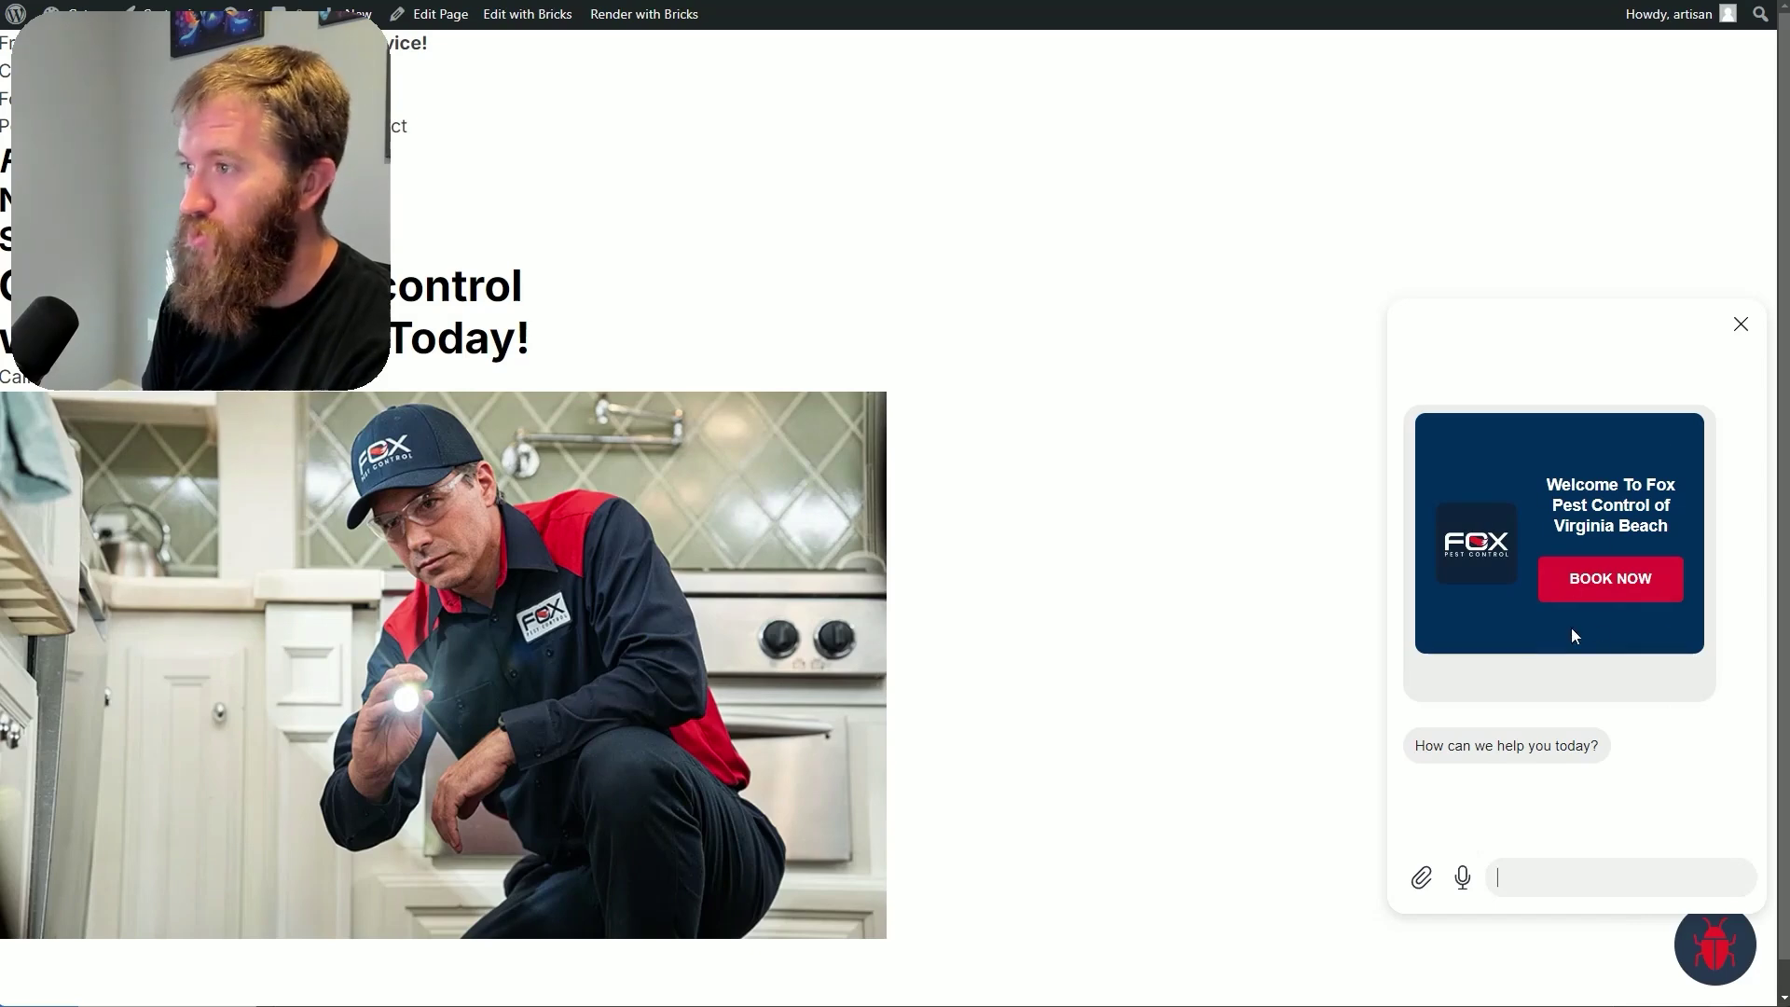
Open the BOOK NOW form in the chat and enter the first name, last name and e-mail address
{"action": "left_click", "coordinate": [1610, 589]}
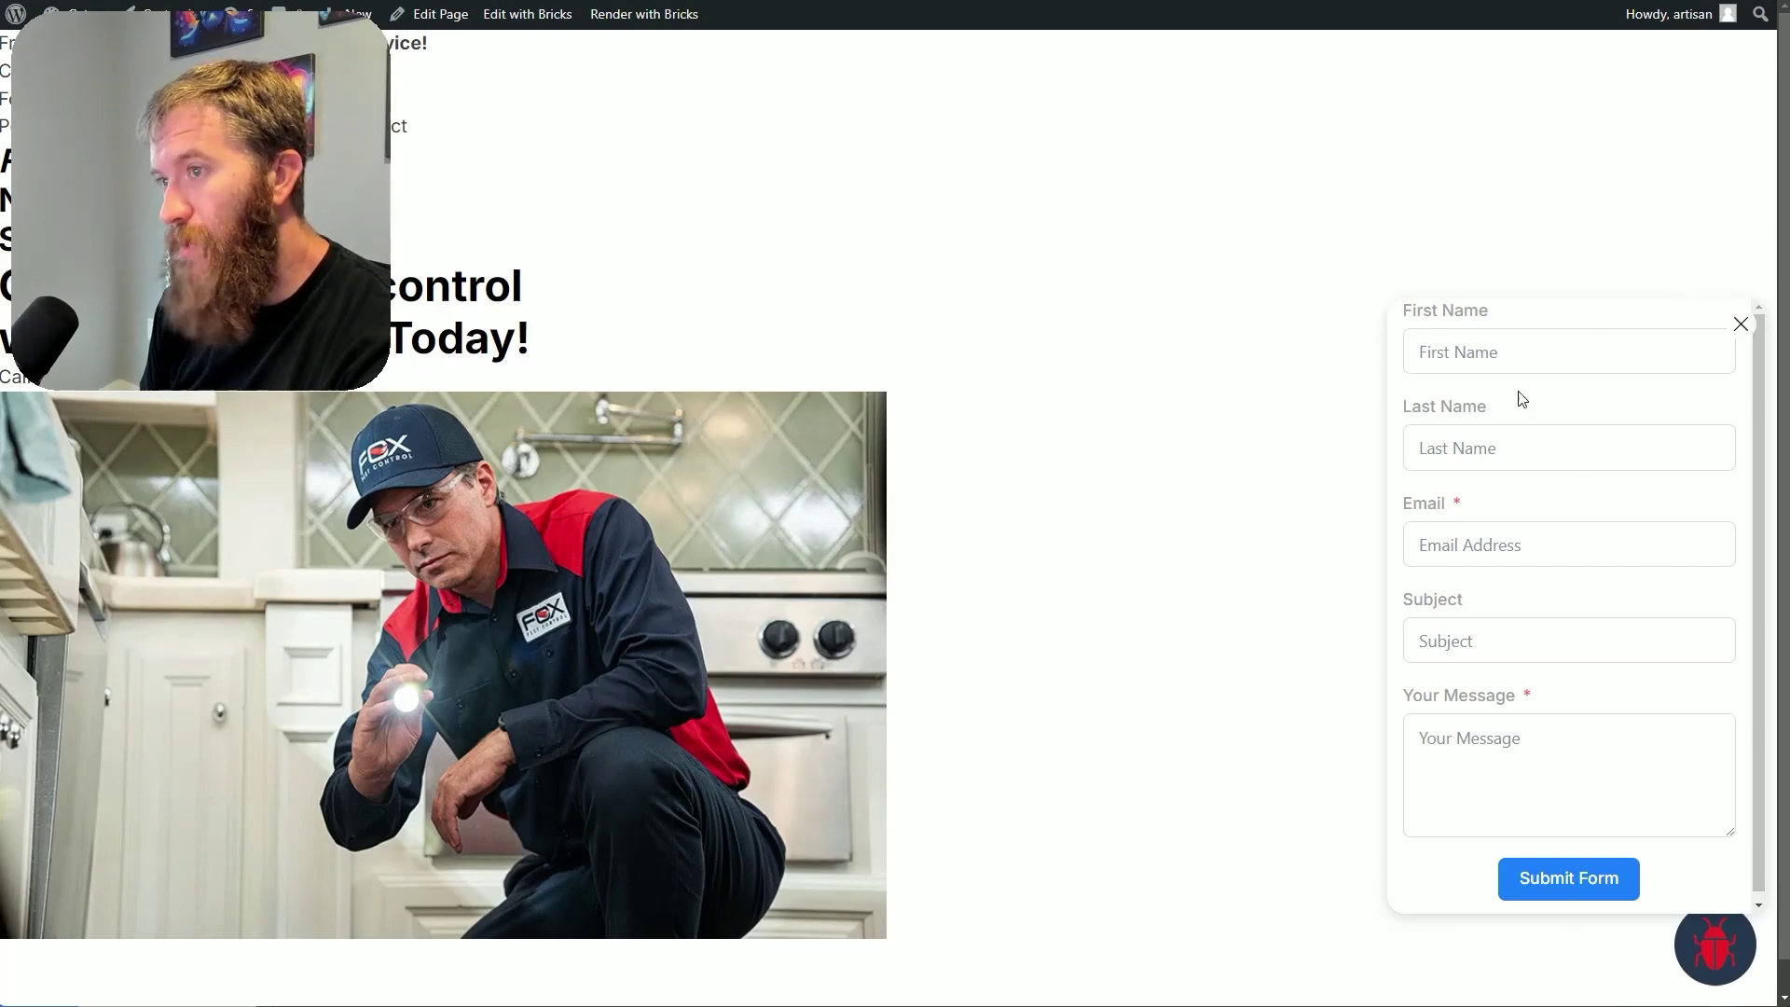
{"action": "key", "text": "Tab"}
{"action": "left_click", "coordinate": [1576, 516]}
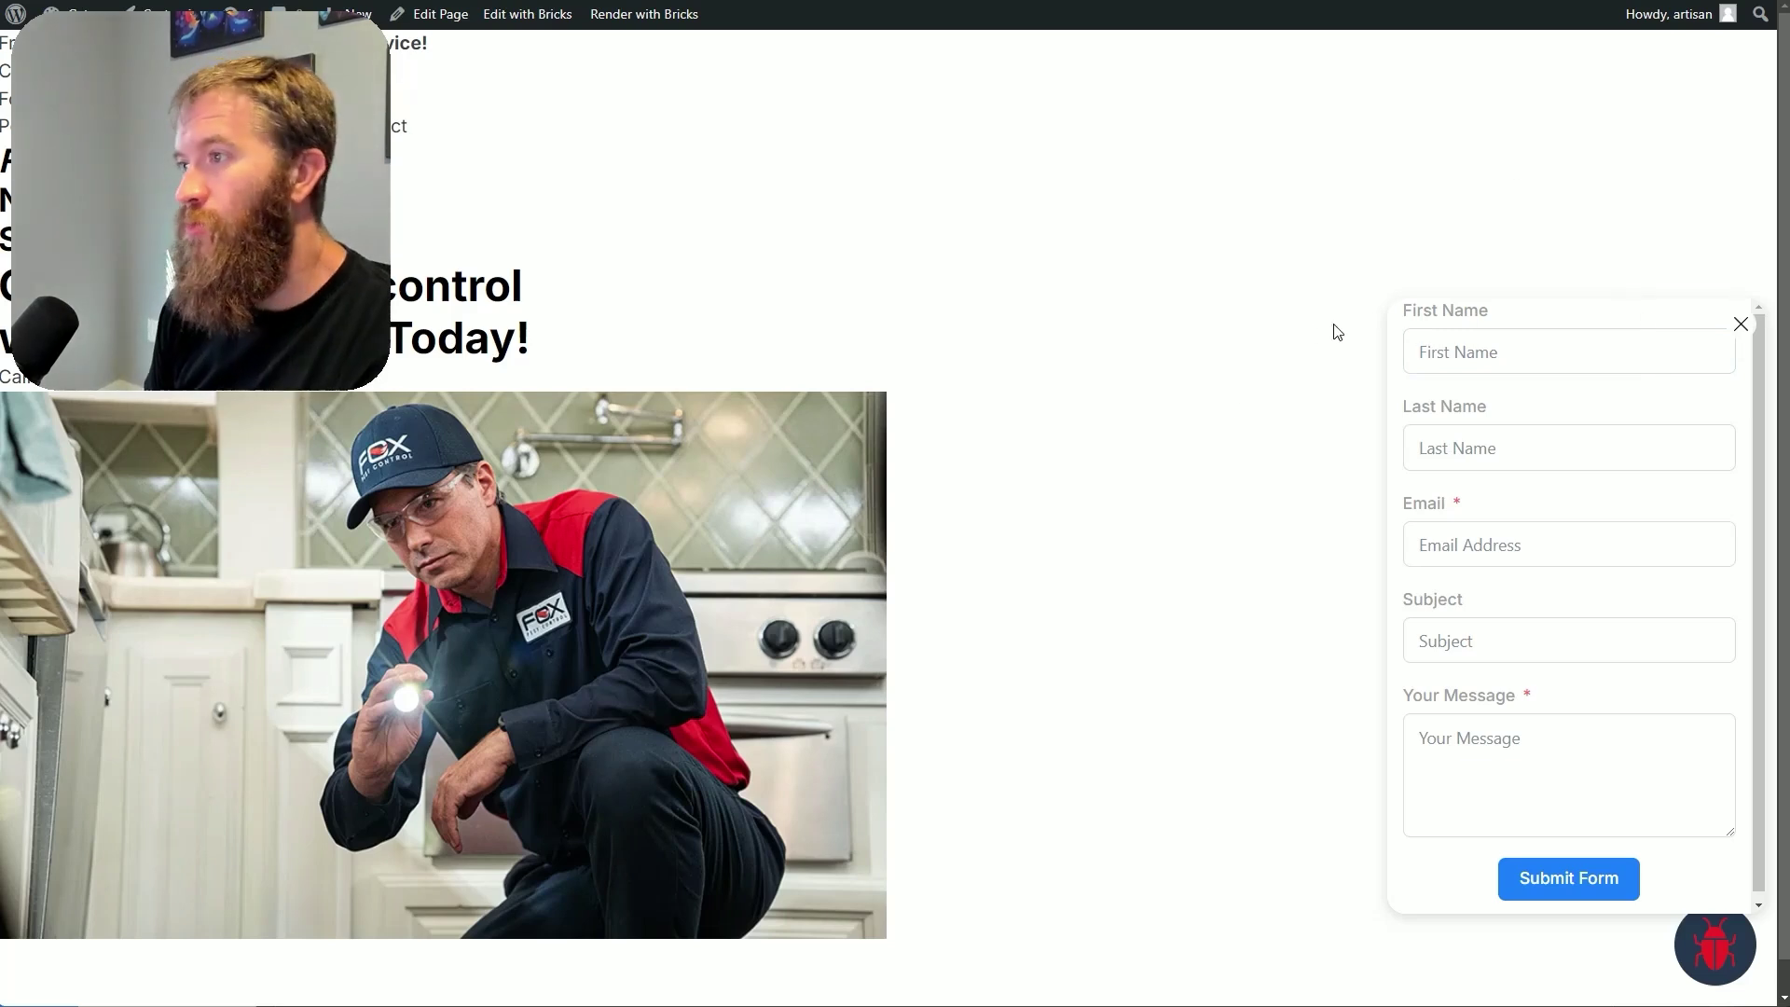
{"action": "left_click", "coordinate": [1633, 334]}
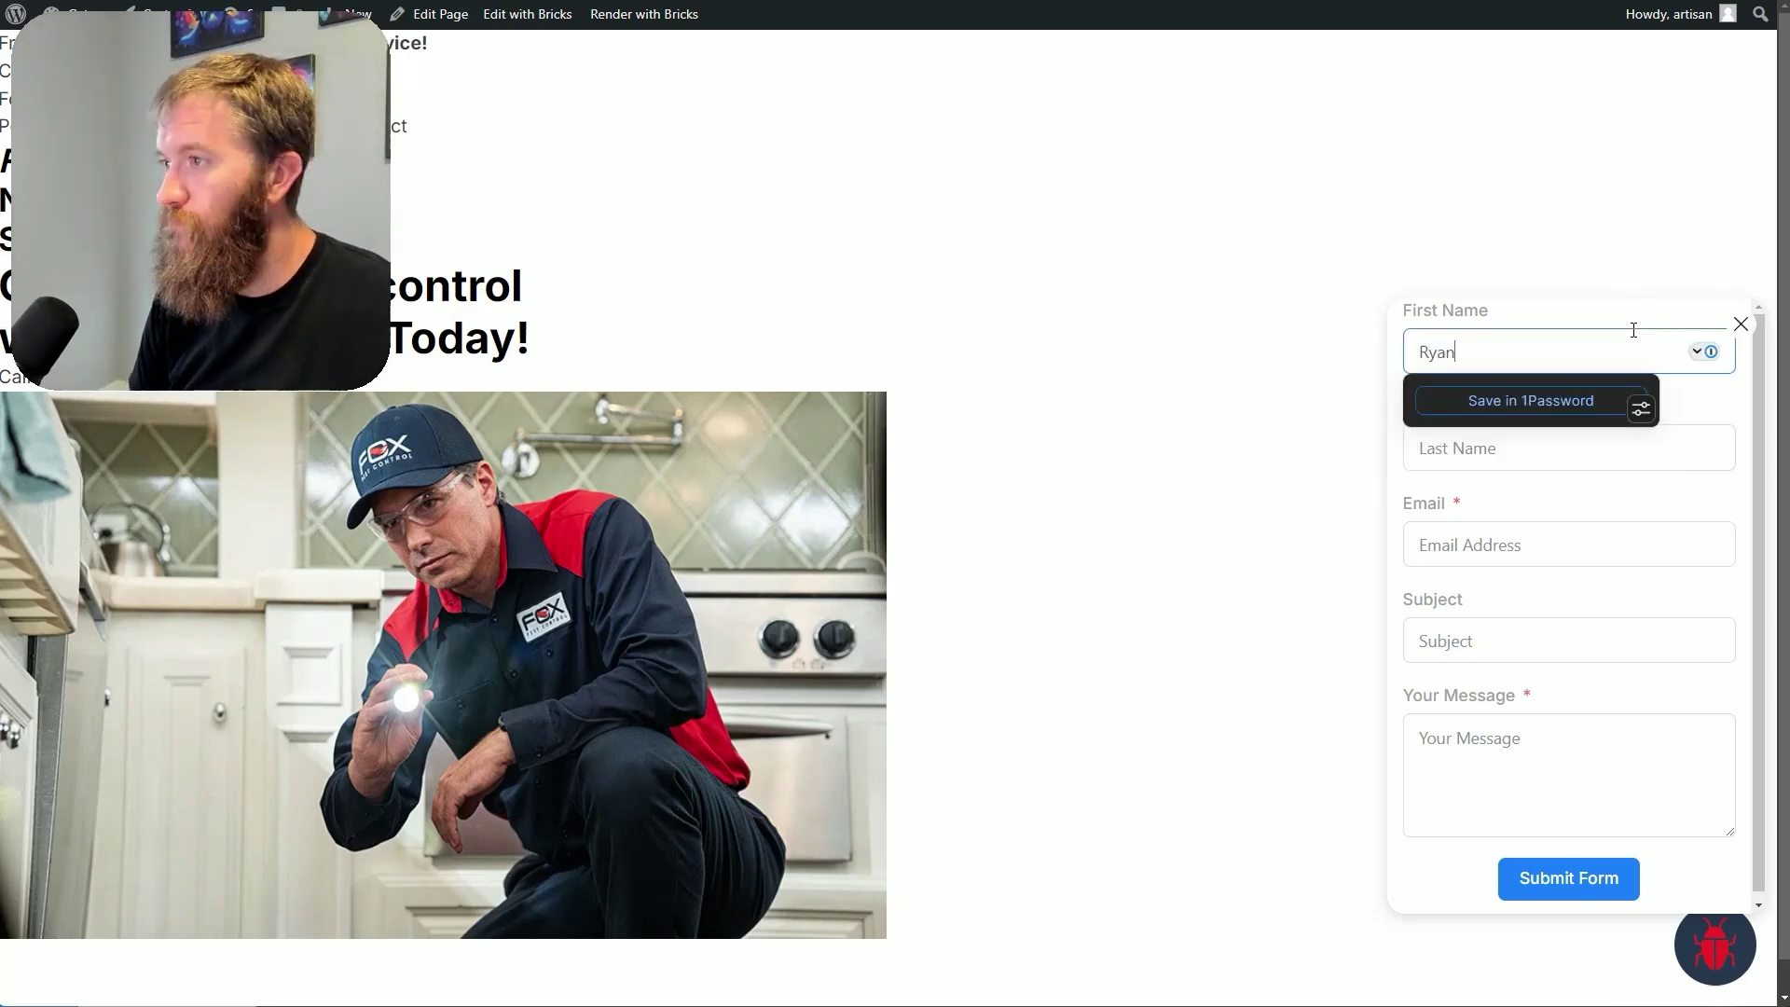
{"action": "key", "text": "Tab"}
{"action": "key", "text": "Tab"}
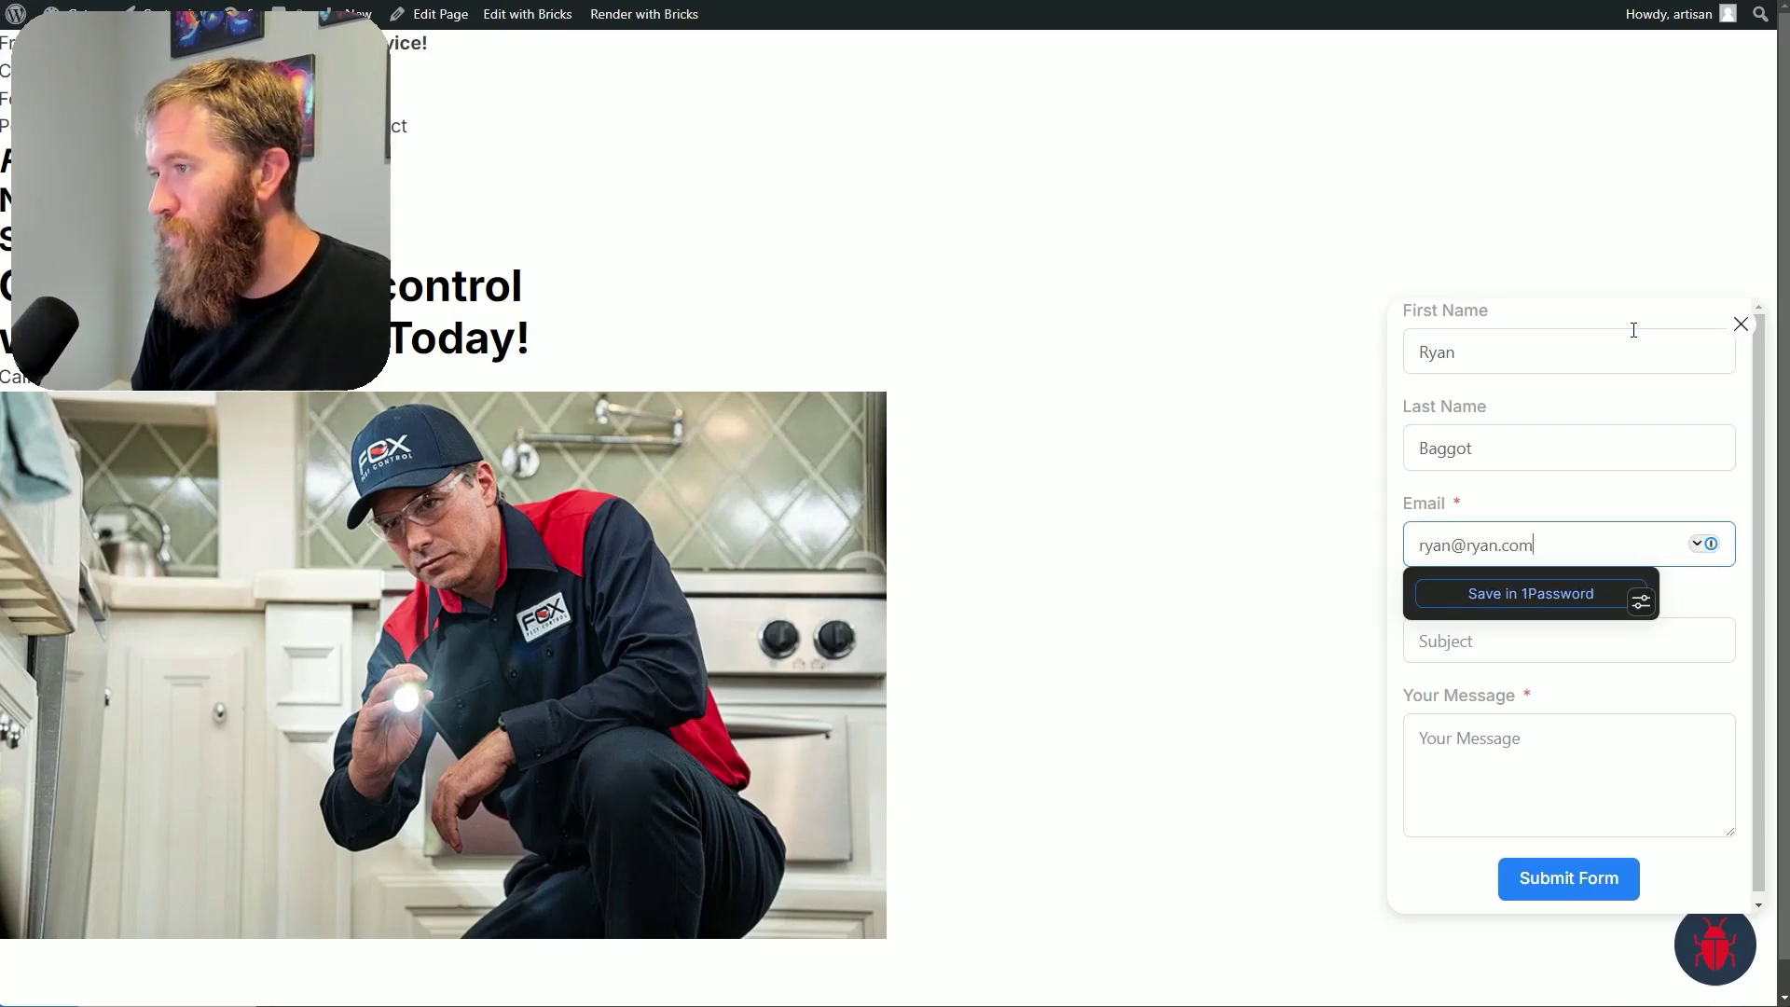
Enter the message 'Hello CBB nation. Here is frameception' and submit the booking form
{"action": "key", "text": "Tab"}
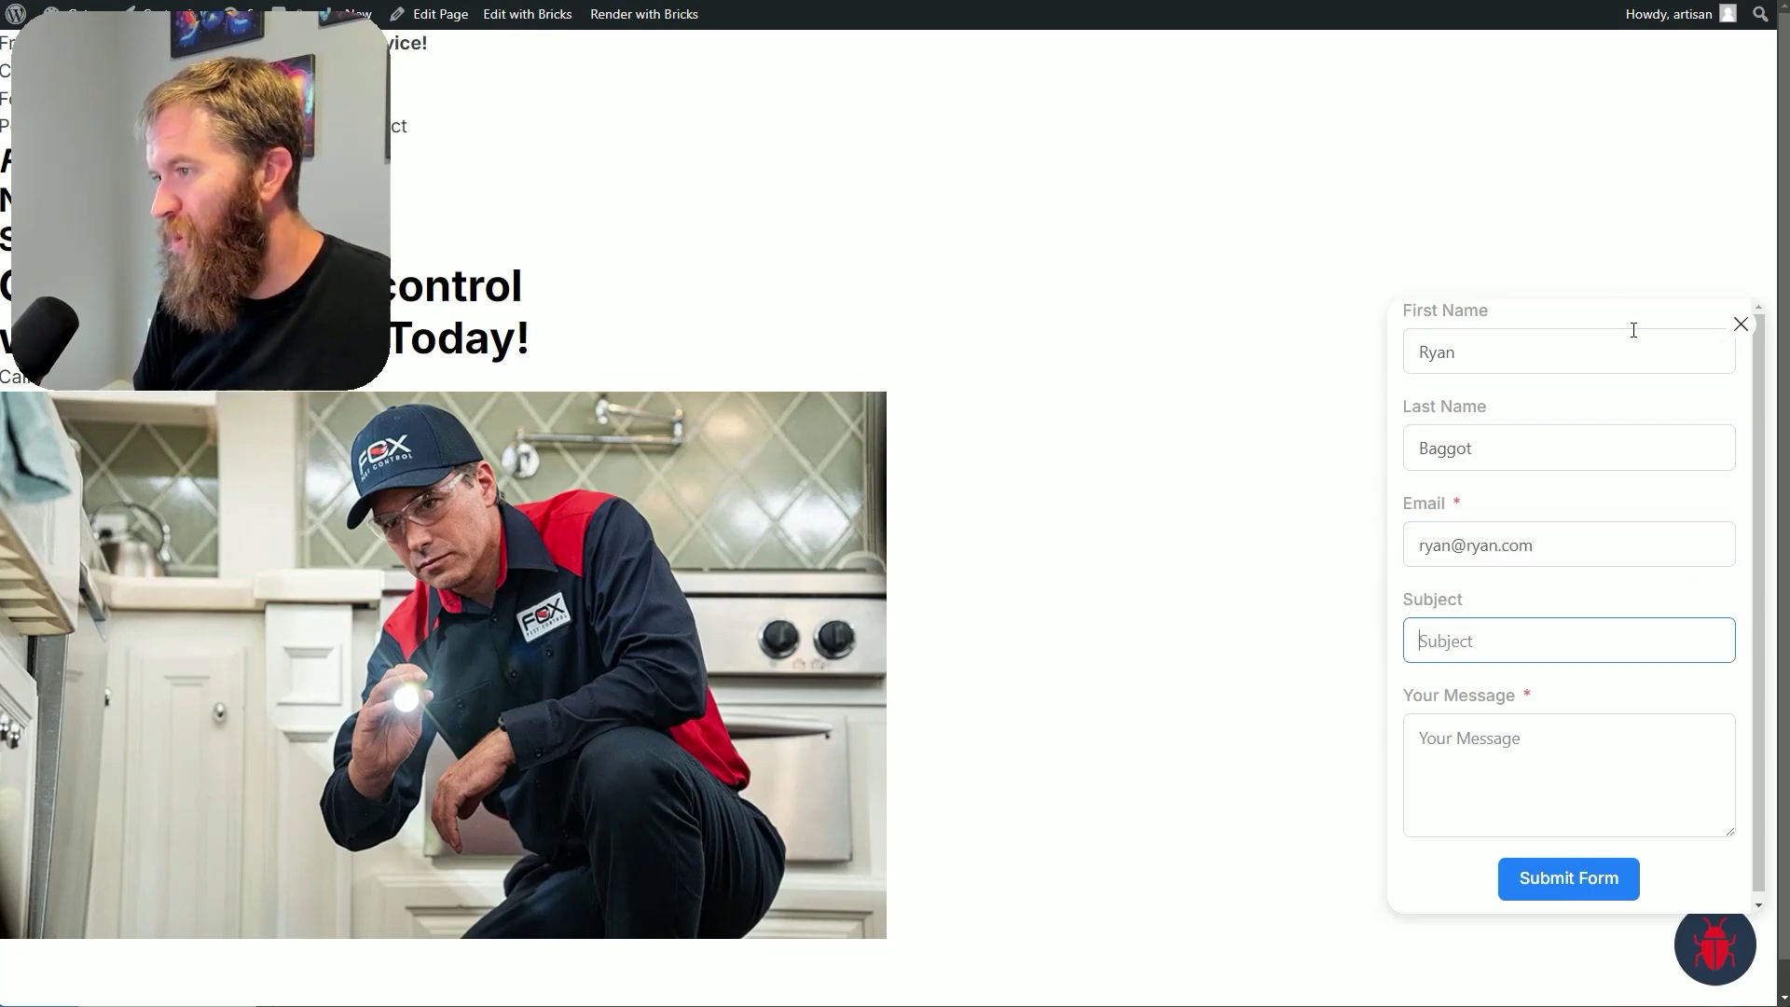
{"action": "key", "text": "Tab"}
{"action": "type", "text": "Hello C"}
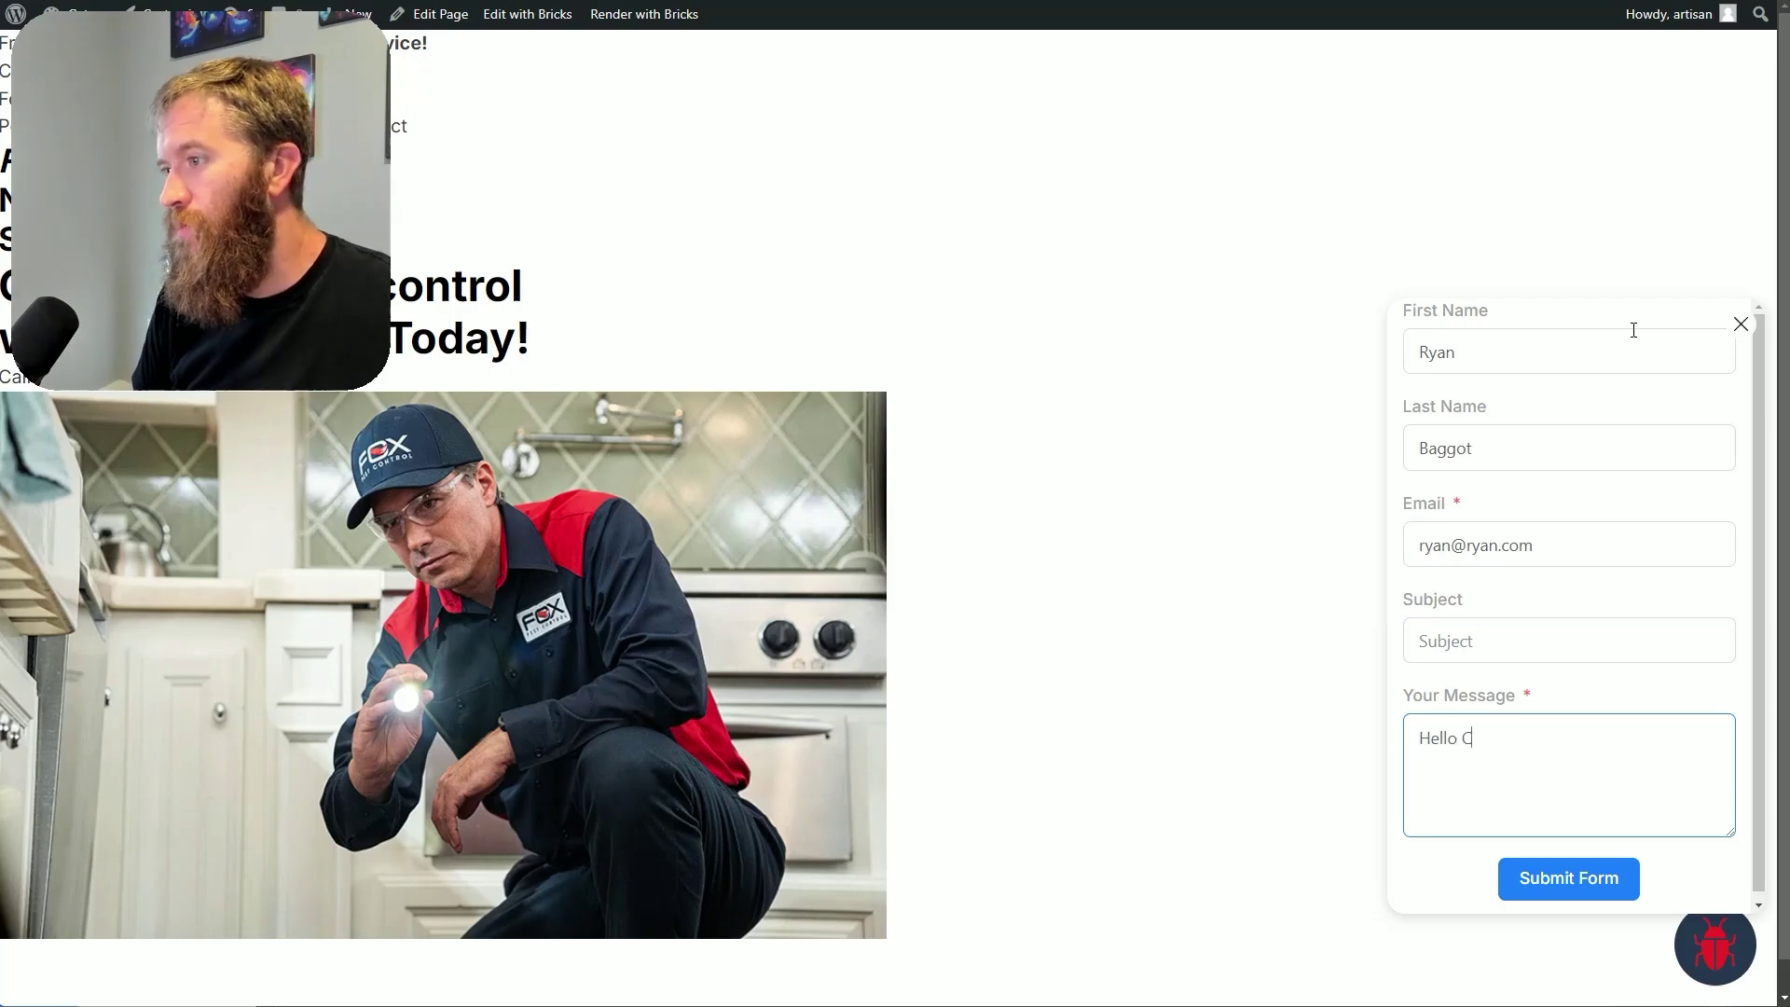
{"action": "type", "text": "BB nation.  Here is fream"}
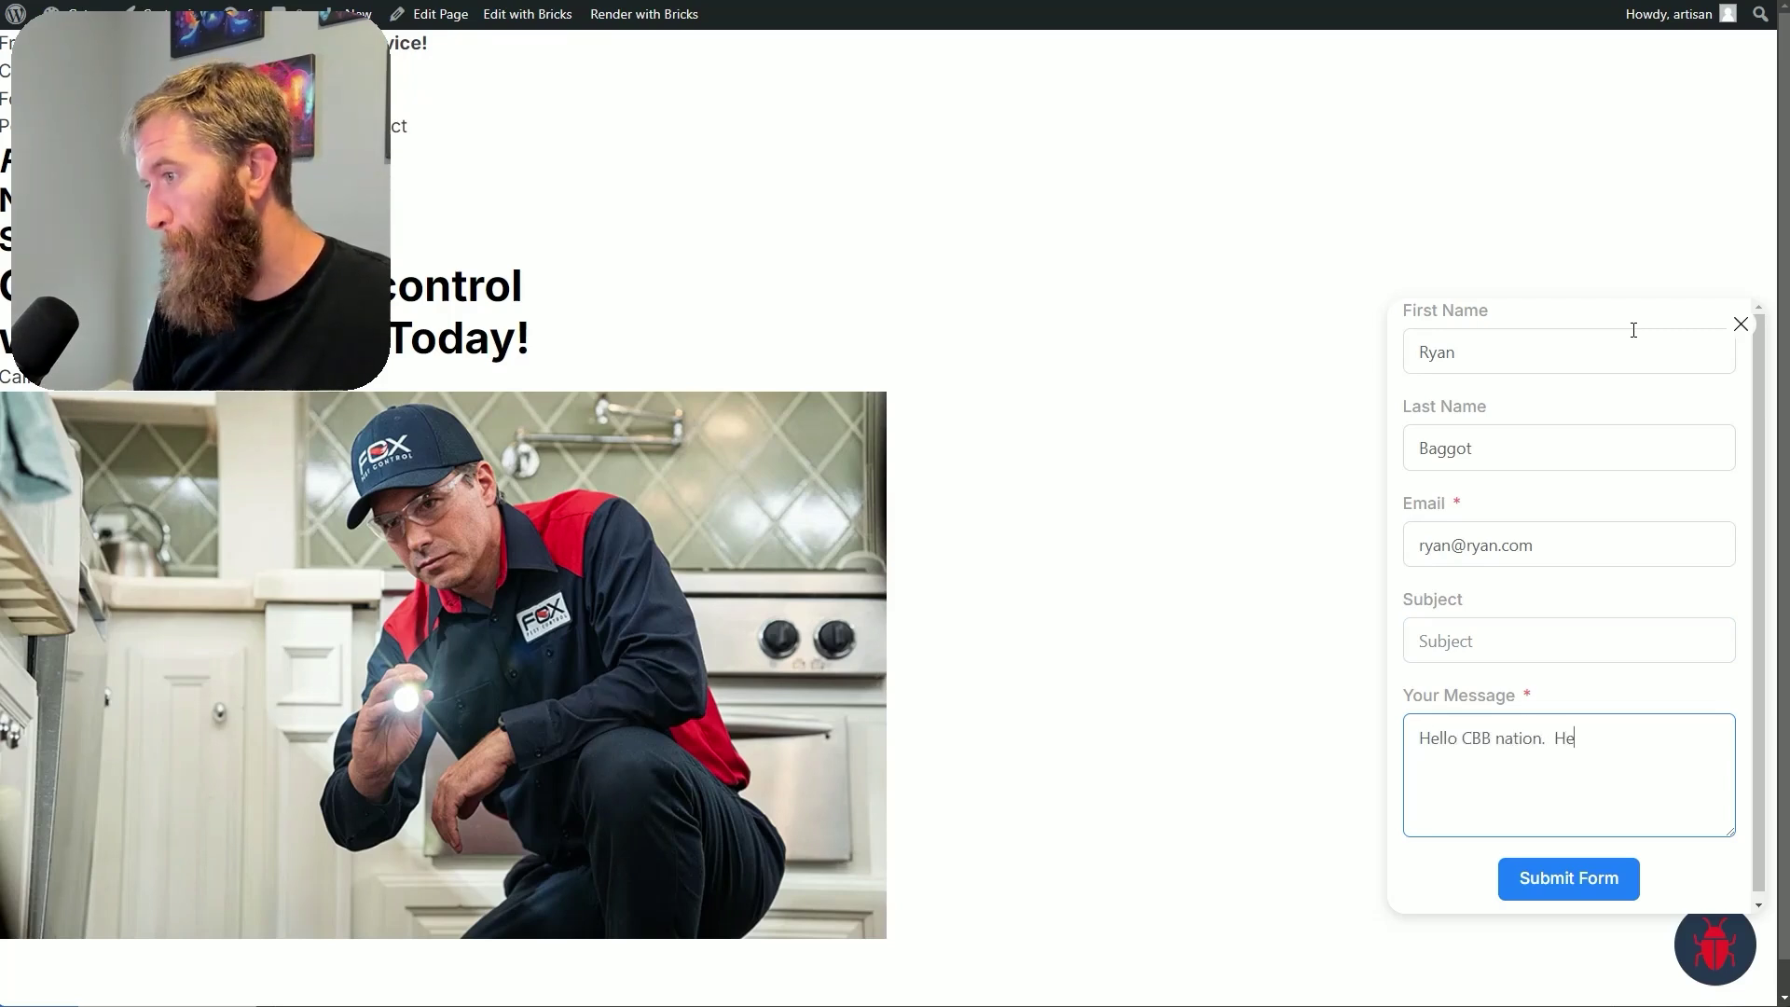
{"action": "key", "text": "BackSpace"}
{"action": "key", "text": "BackSpace"}
{"action": "key", "text": "BackSpace"}
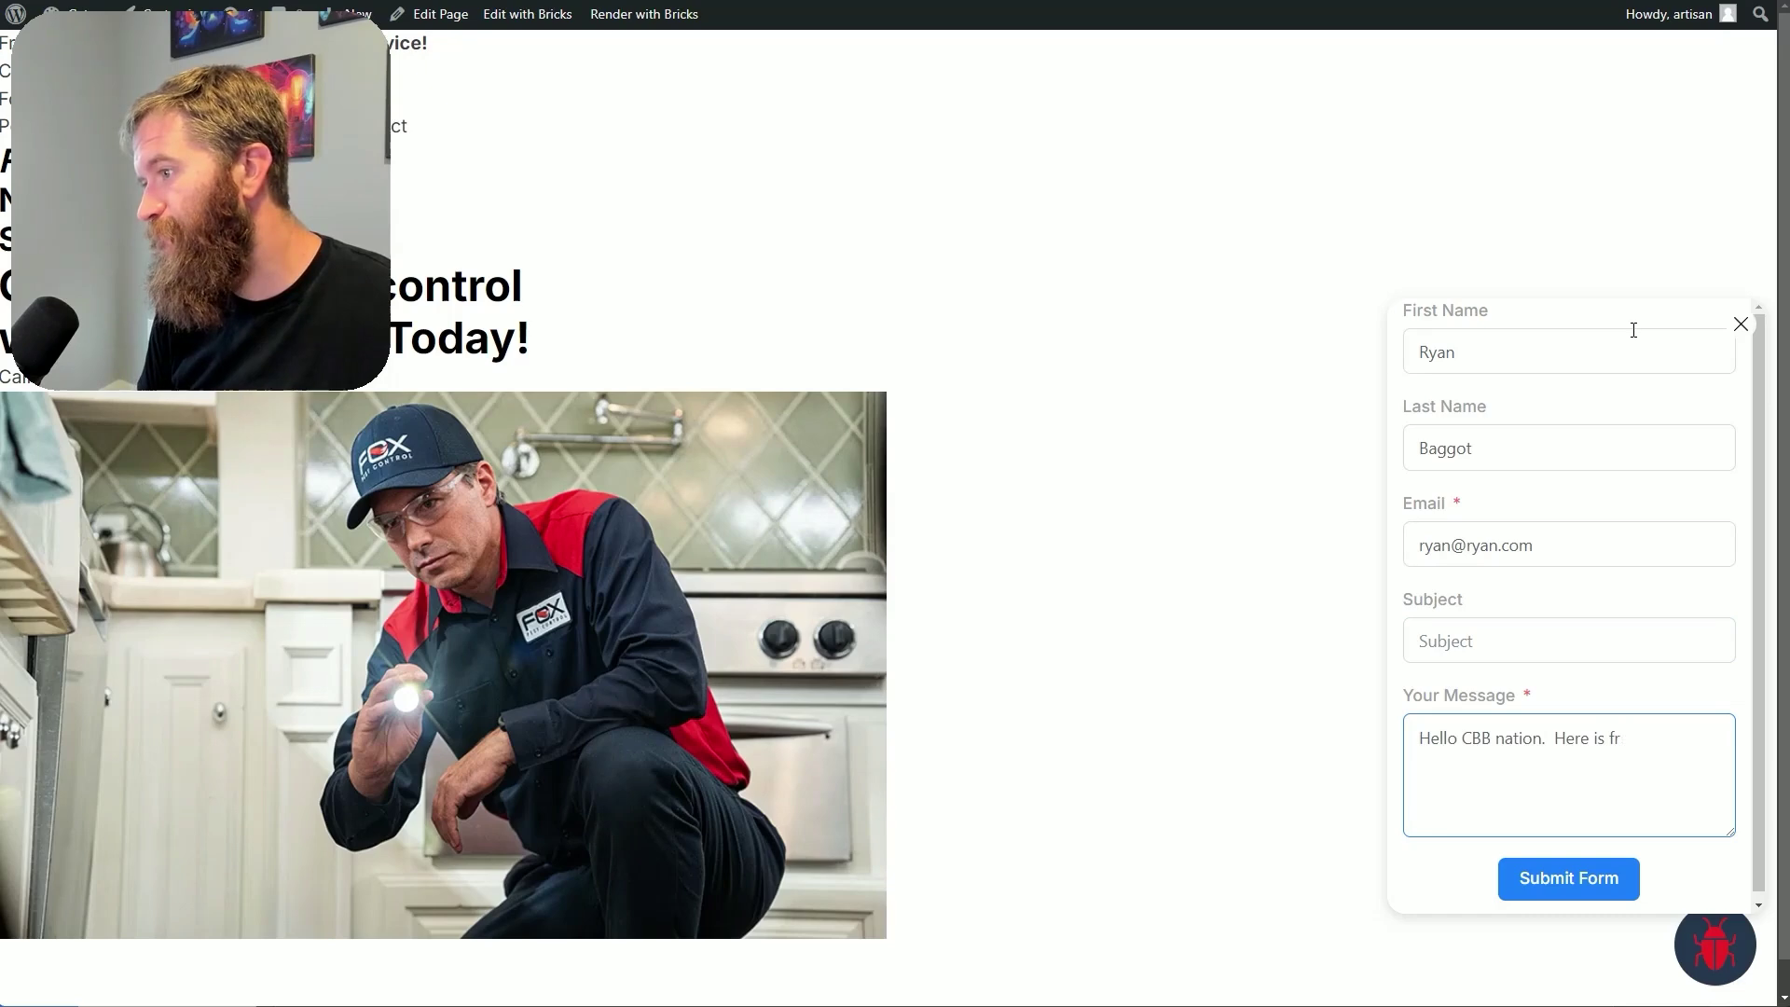
{"action": "type", "text": "ameception"}
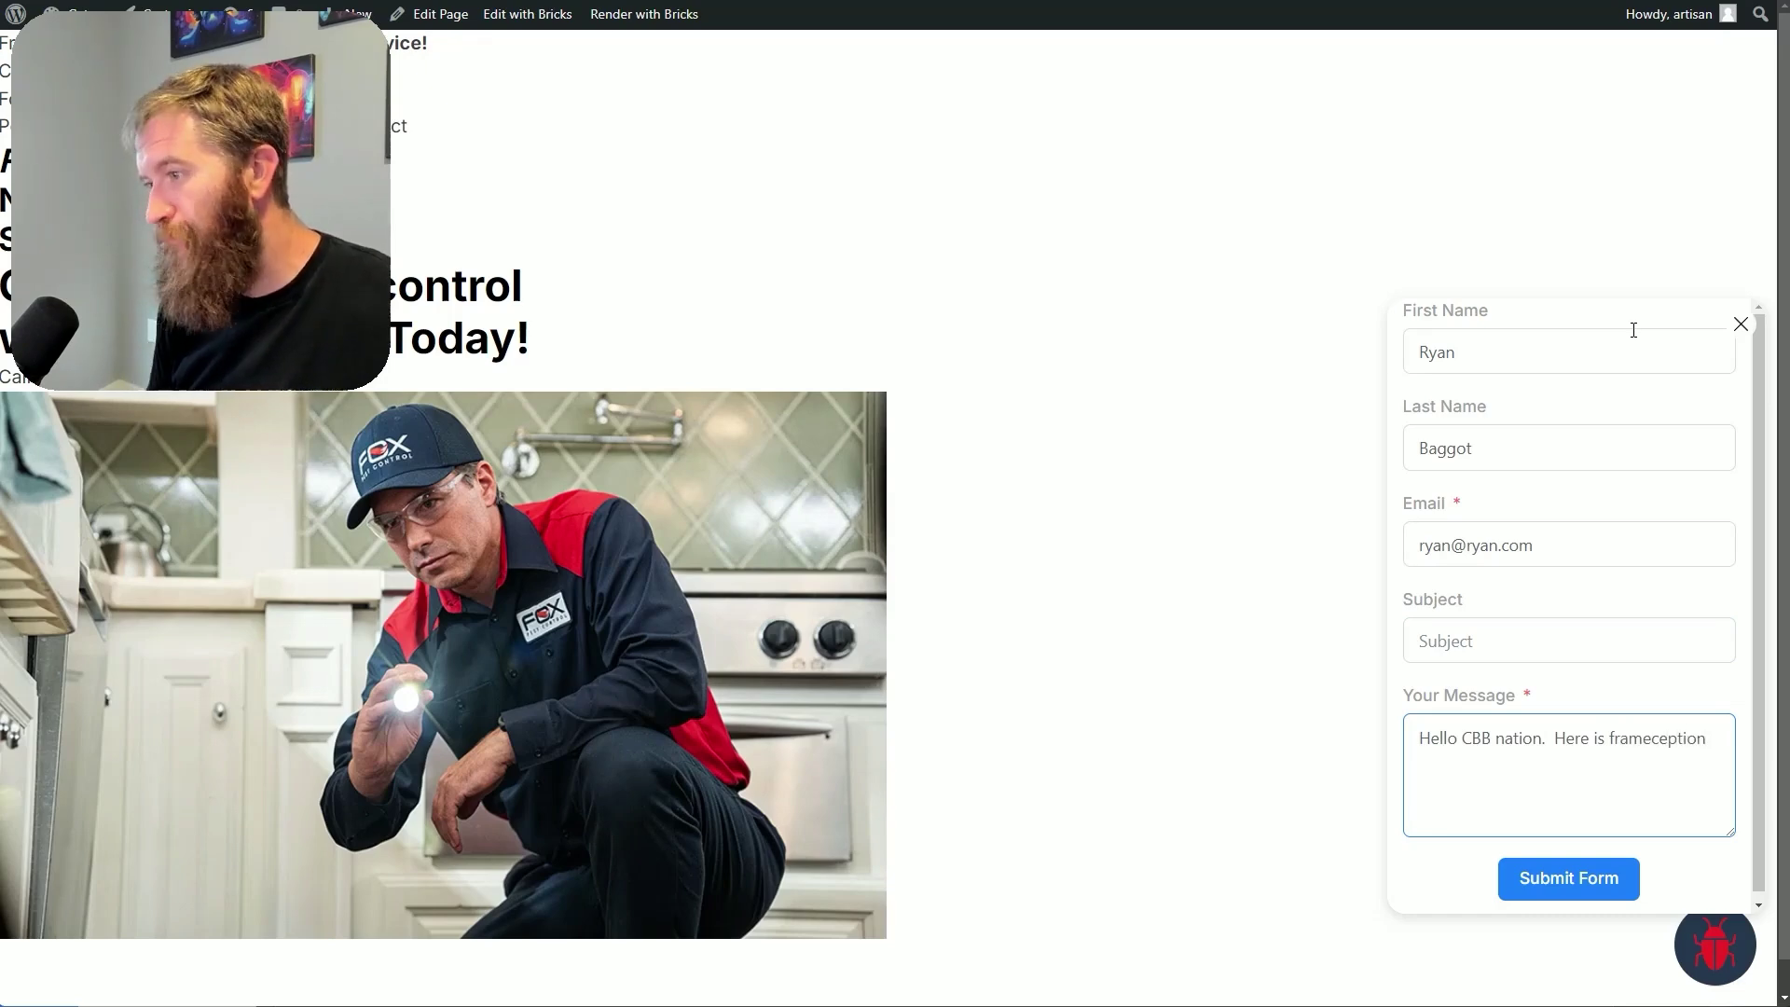
{"action": "left_click", "coordinate": [1526, 903]}
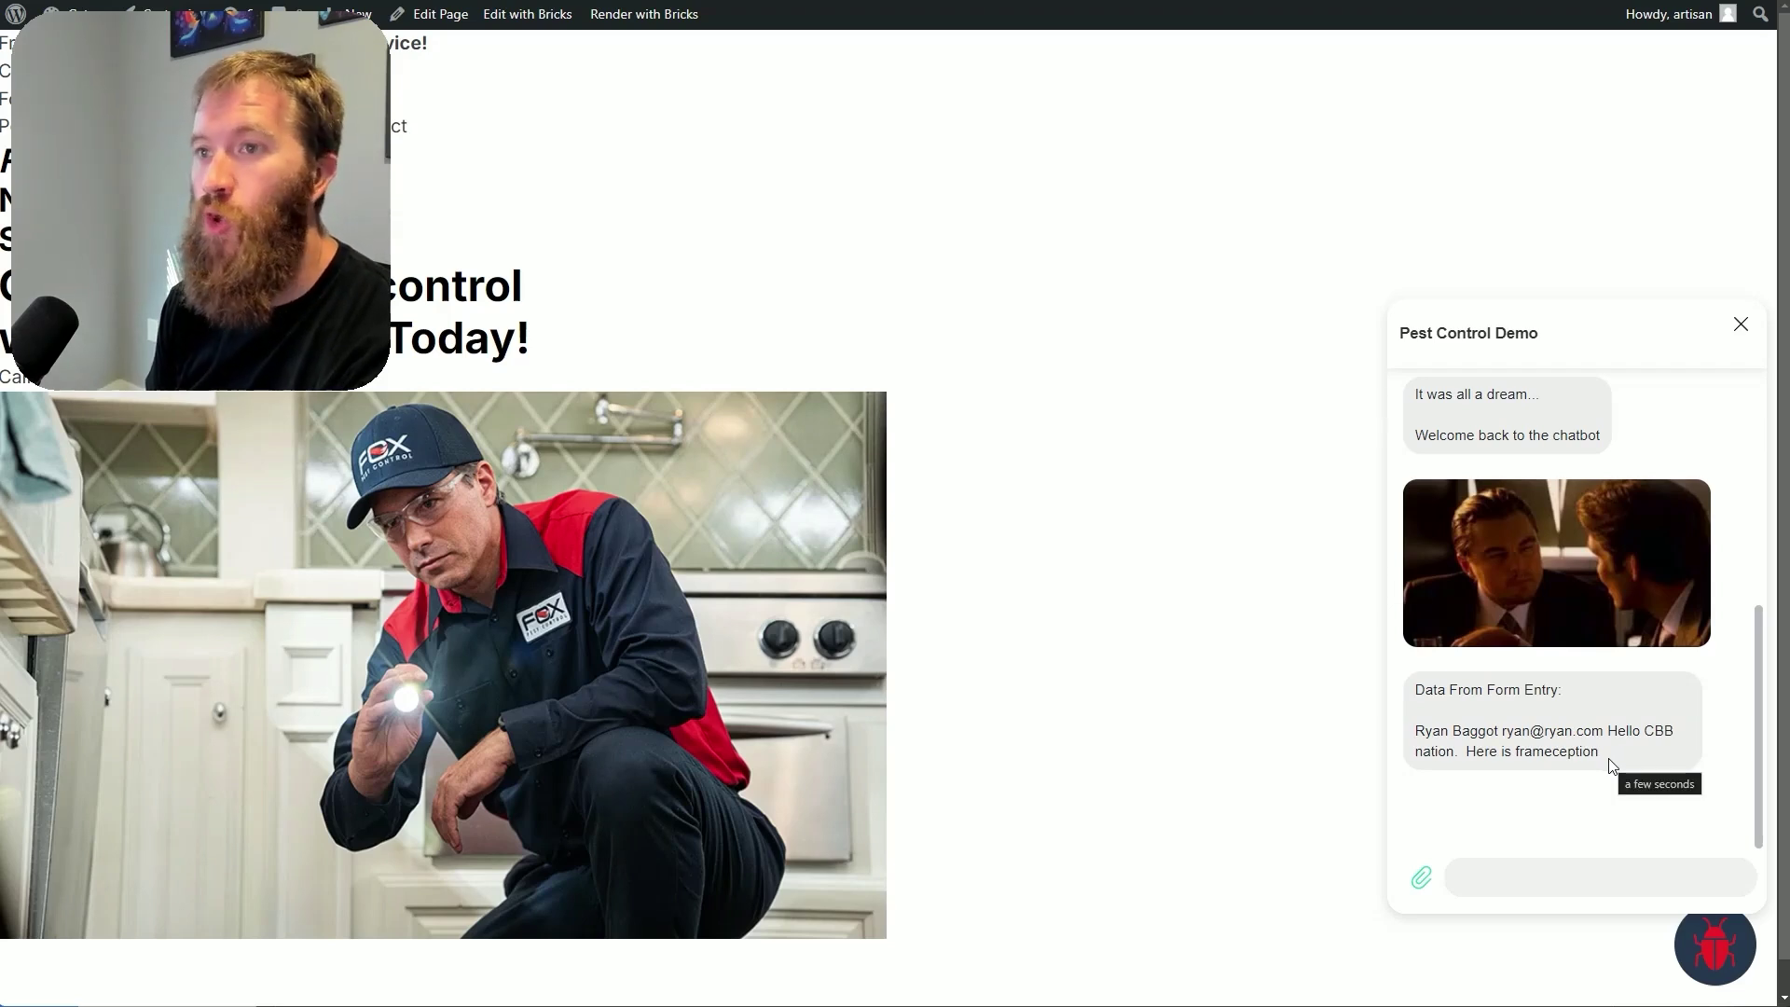
Highlight the returned 'Data From Form Entry' message with the submitted name, e-mail and message
{"action": "left_click_drag", "start_coordinate": [1627, 754], "coordinate": [1417, 730]}
{"action": "left_click", "coordinate": [1650, 770]}
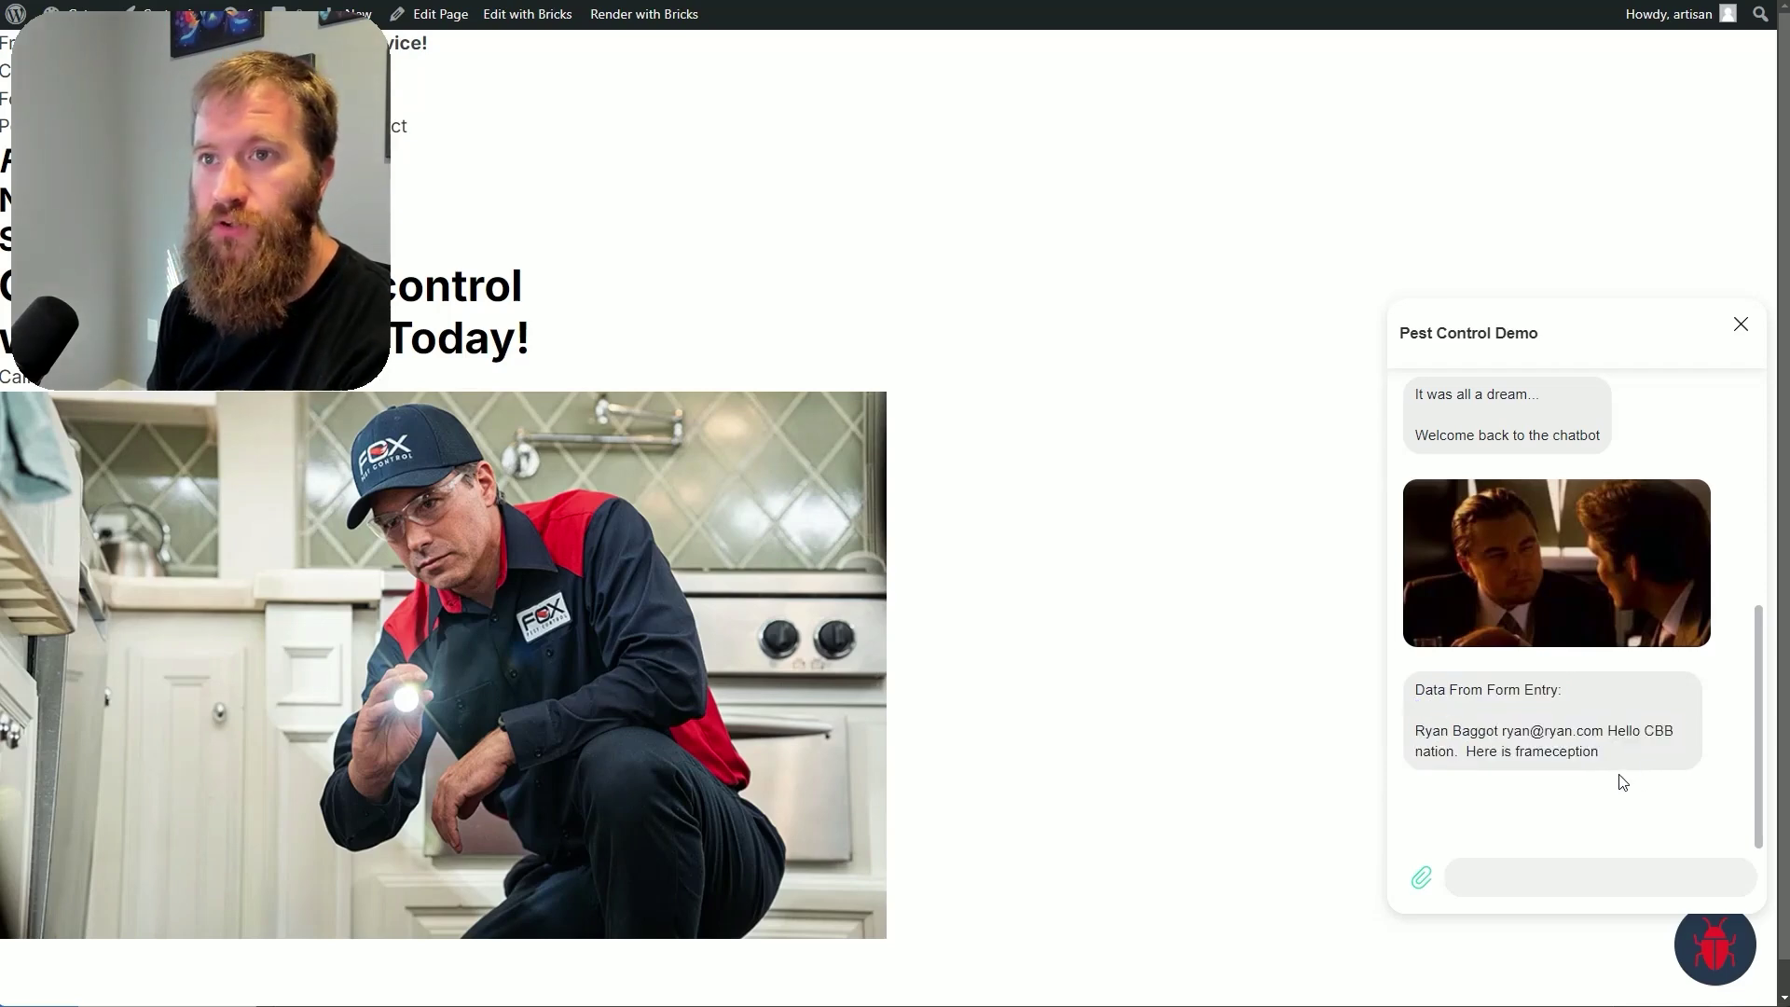